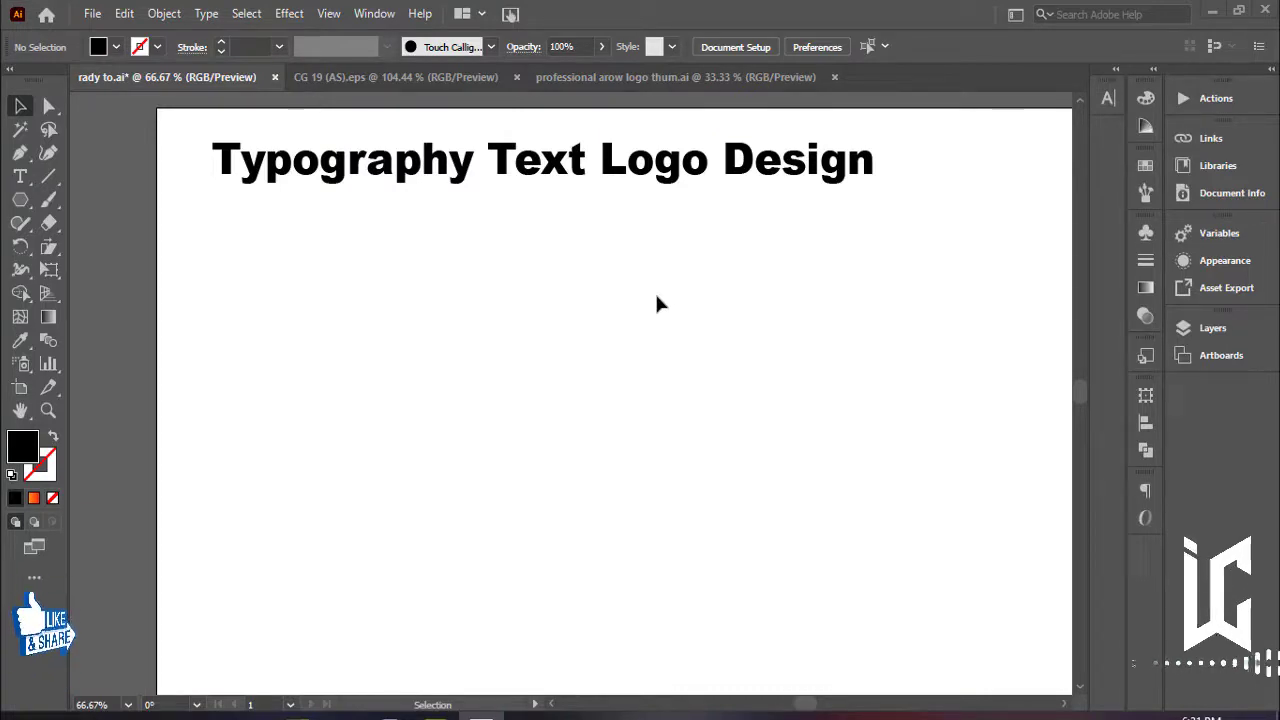
Step: Add the letters 'ST' below the title as 72 pt Bodoni Bd BT Bold text
{"action": "mouse_move", "coordinate": [749, 400]}
{"action": "left_mouse_down"}
{"action": "mouse_move", "coordinate": [717, 398]}
{"action": "mouse_move", "coordinate": [709, 411]}
{"action": "mouse_move", "coordinate": [671, 400]}
{"action": "mouse_move", "coordinate": [700, 391]}
{"action": "left_mouse_up"}
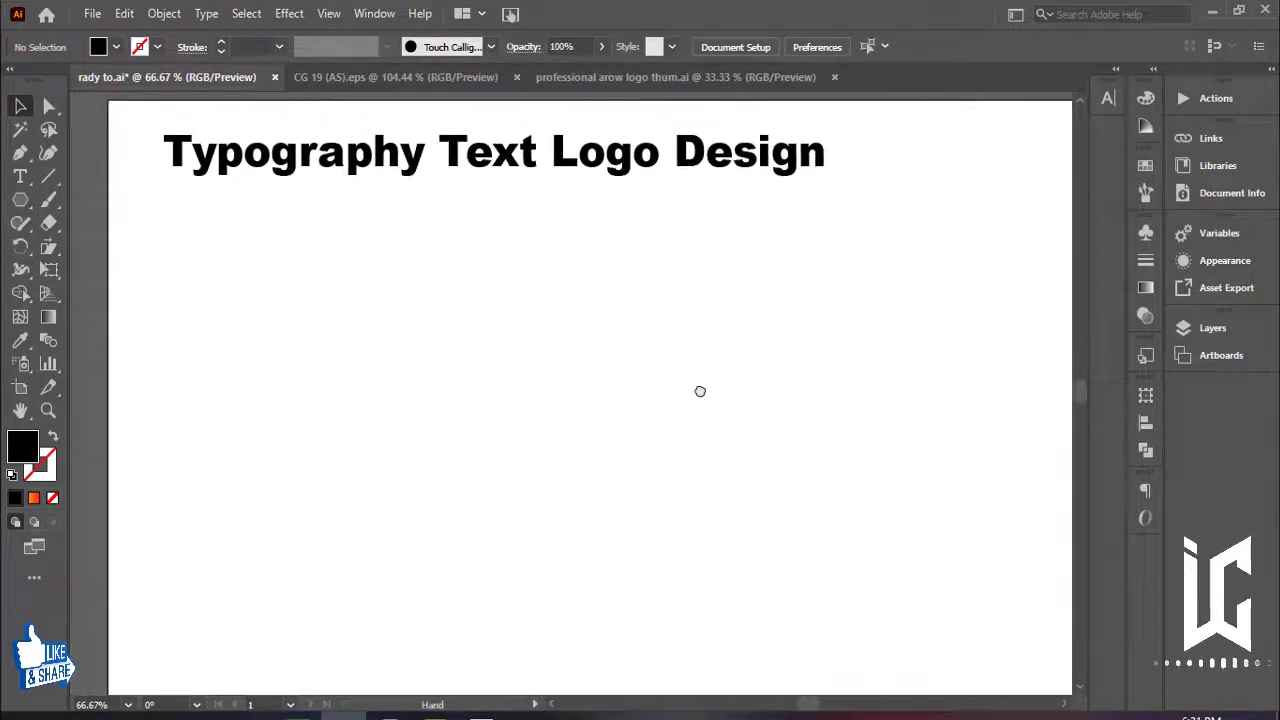
{"action": "key", "text": "t"}
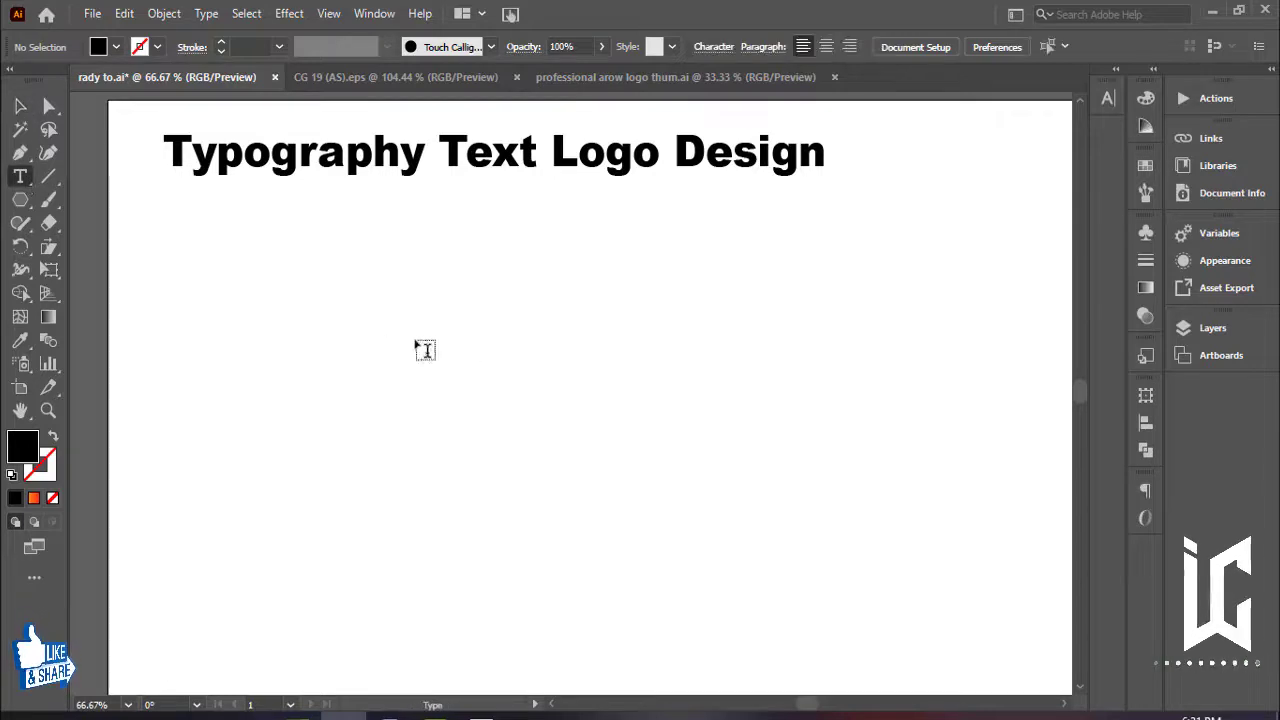
{"action": "left_click", "coordinate": [415, 339]}
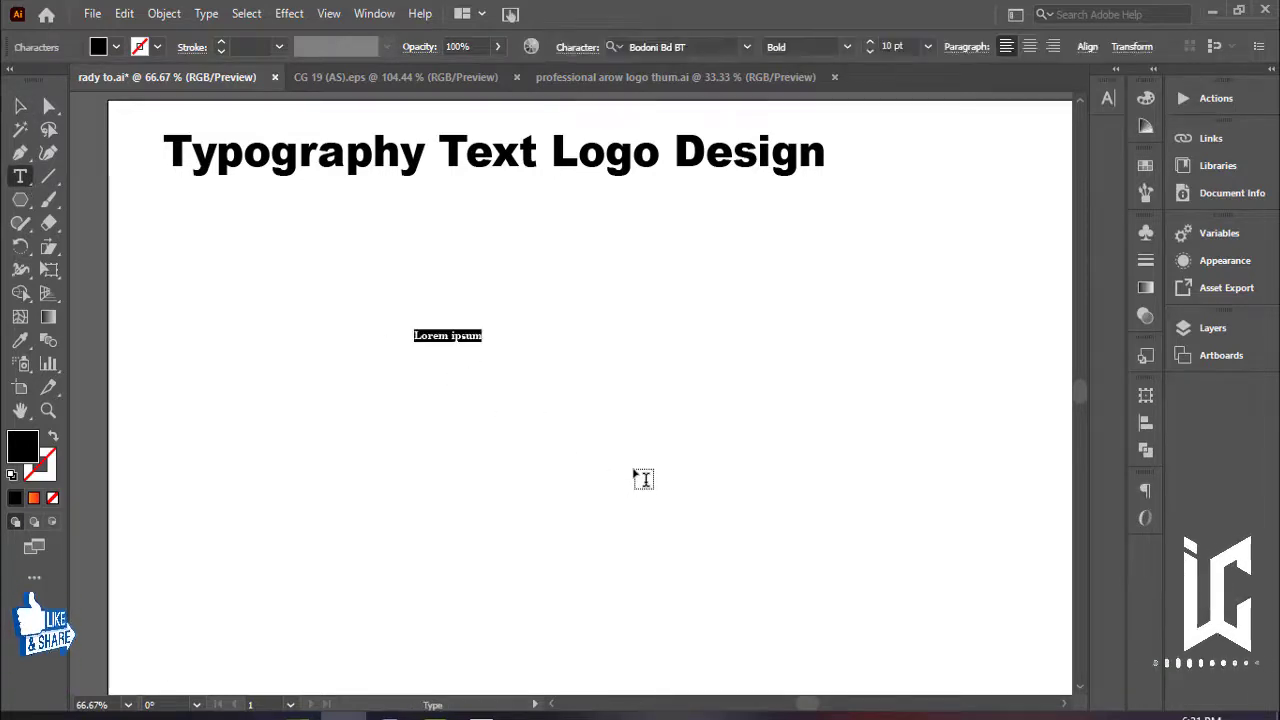
{"action": "left_click", "coordinate": [927, 46]}
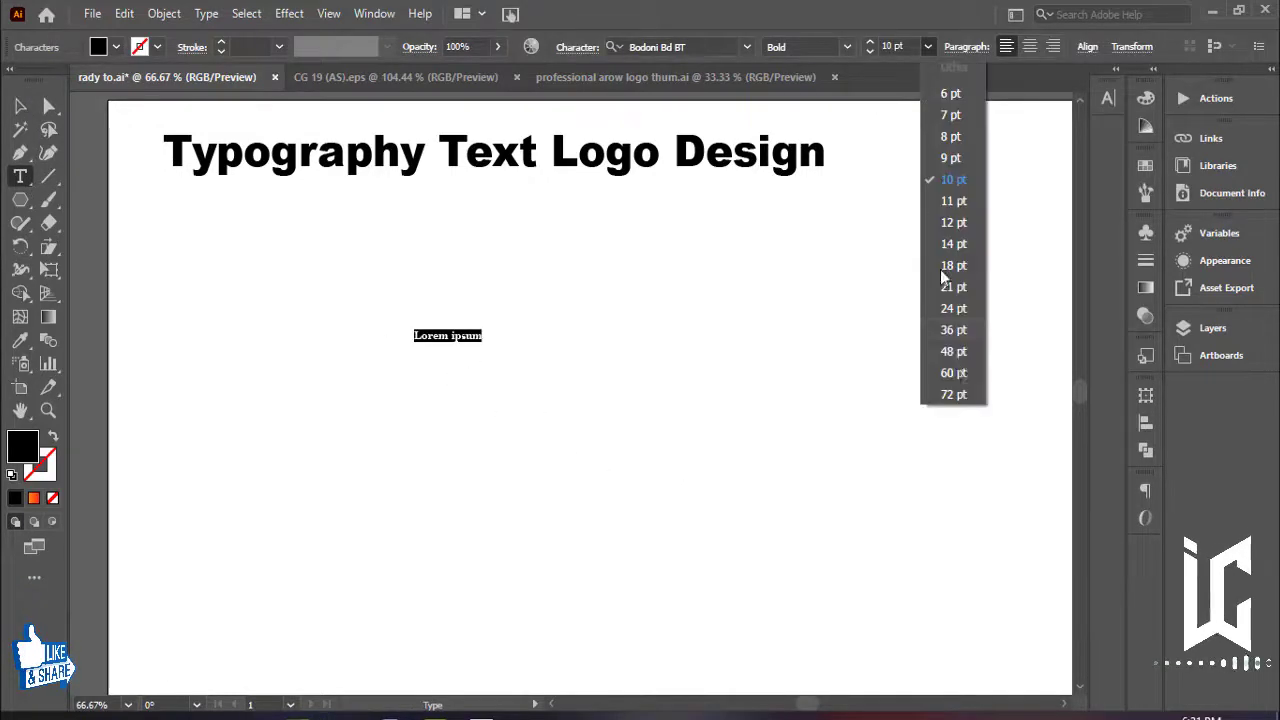
{"action": "left_click", "coordinate": [955, 394]}
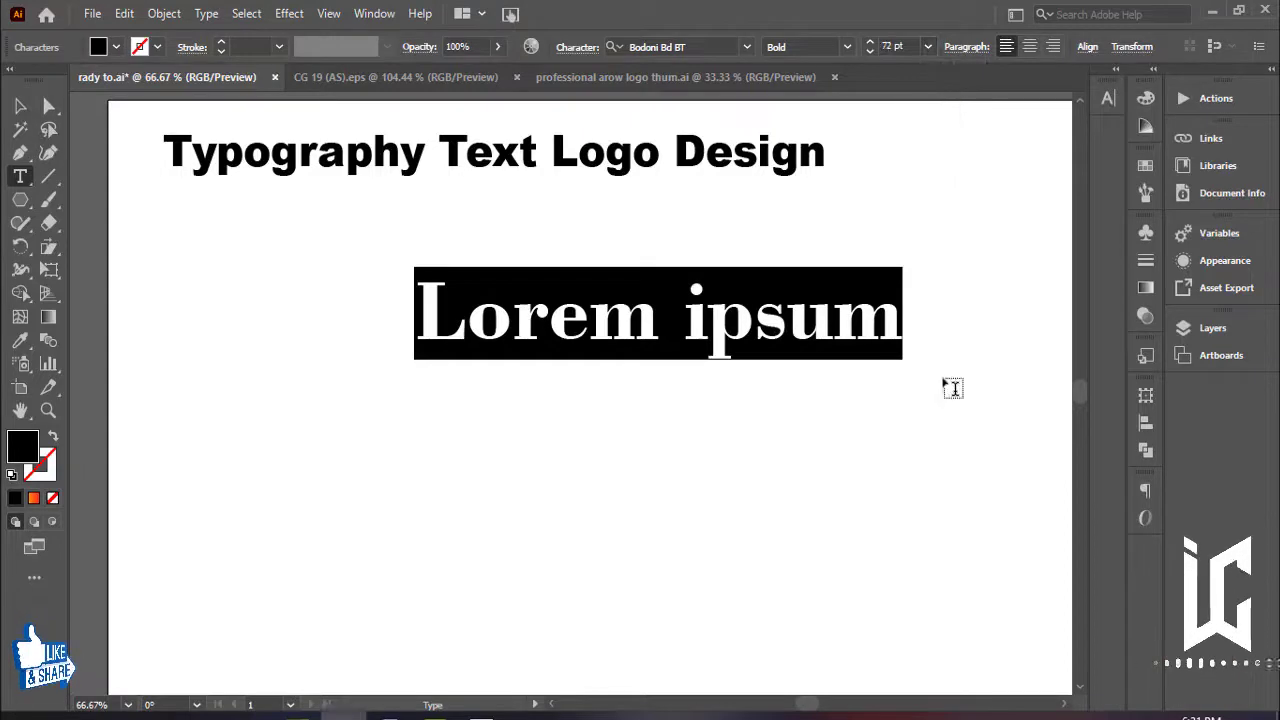
{"action": "type", "text": "ST"}
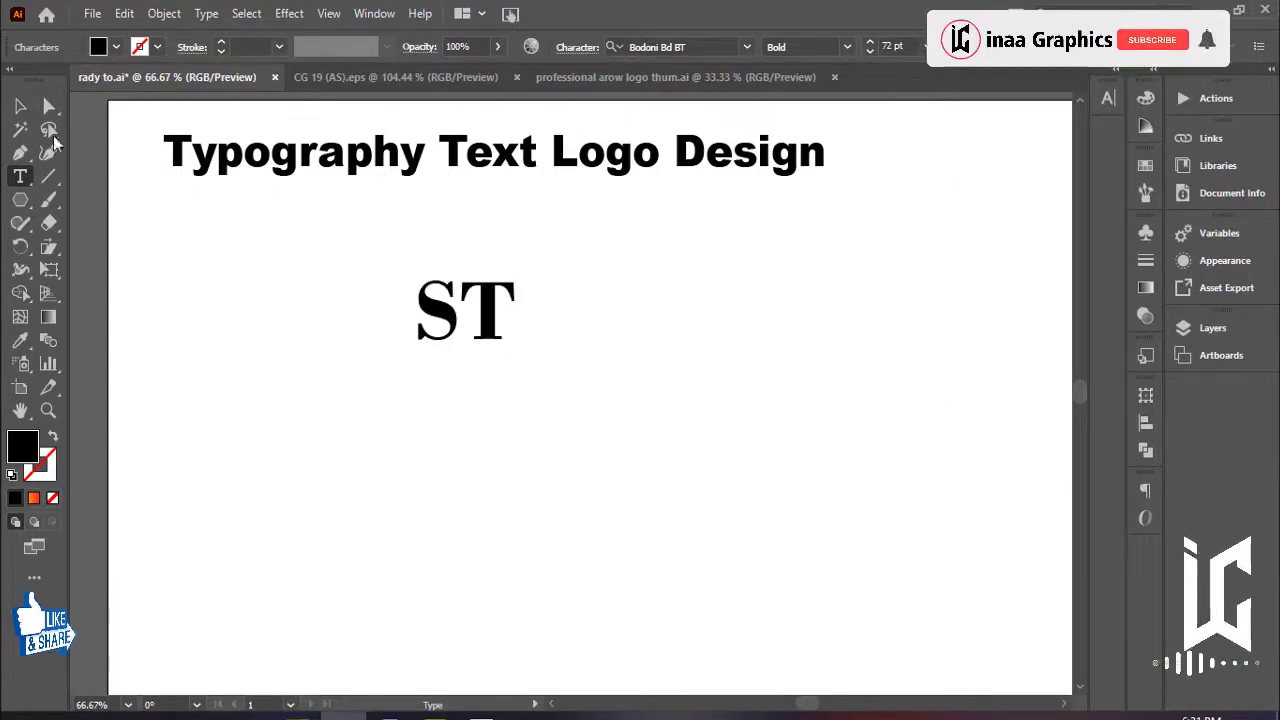
Step: Move the ST text down and right, keeping the Bodoni Bd BT Bold font
{"action": "left_click", "coordinate": [19, 107]}
{"action": "left_click_drag", "start_coordinate": [503, 343], "coordinate": [531, 461]}
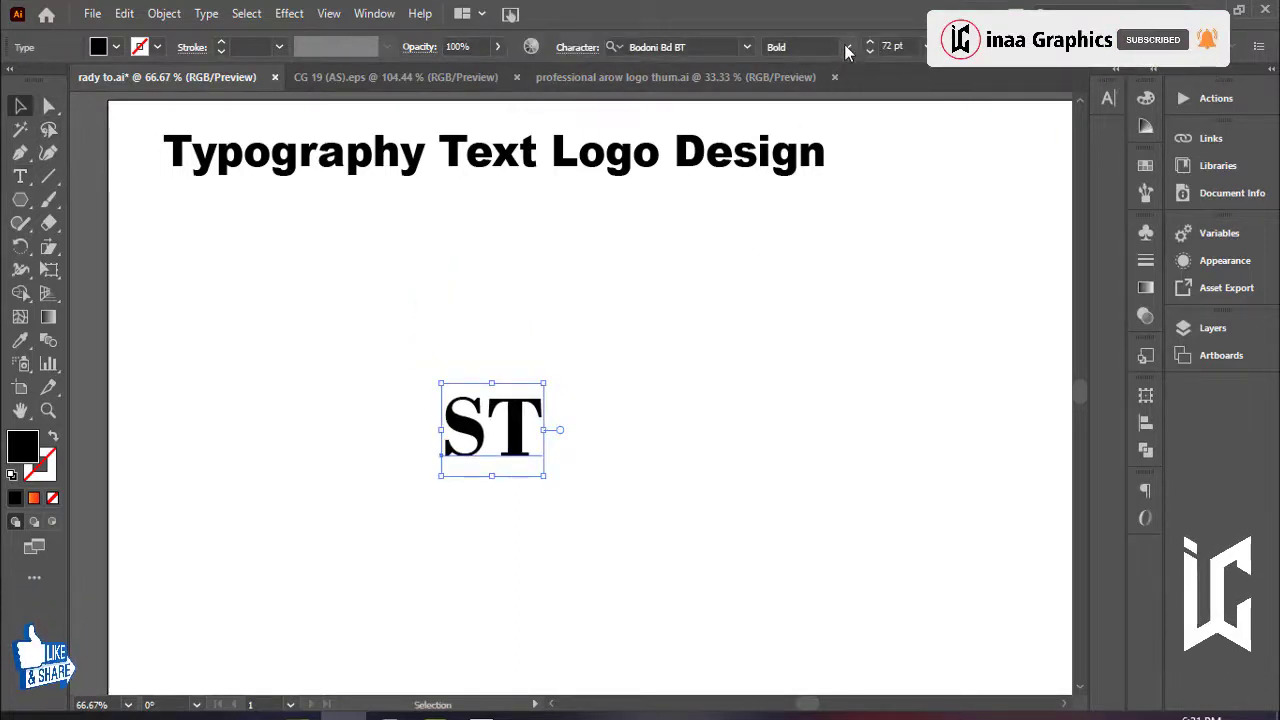
{"action": "left_click", "coordinate": [847, 47]}
{"action": "left_click", "coordinate": [749, 69]}
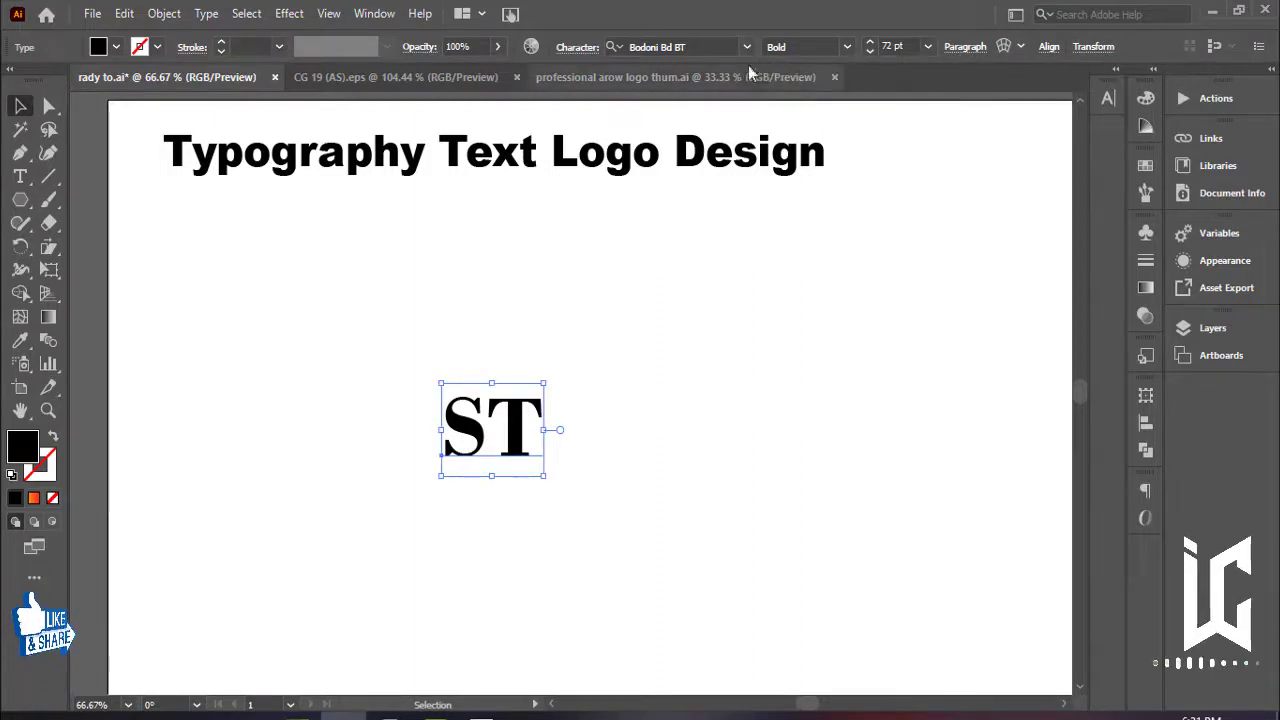
{"action": "left_click", "coordinate": [745, 48]}
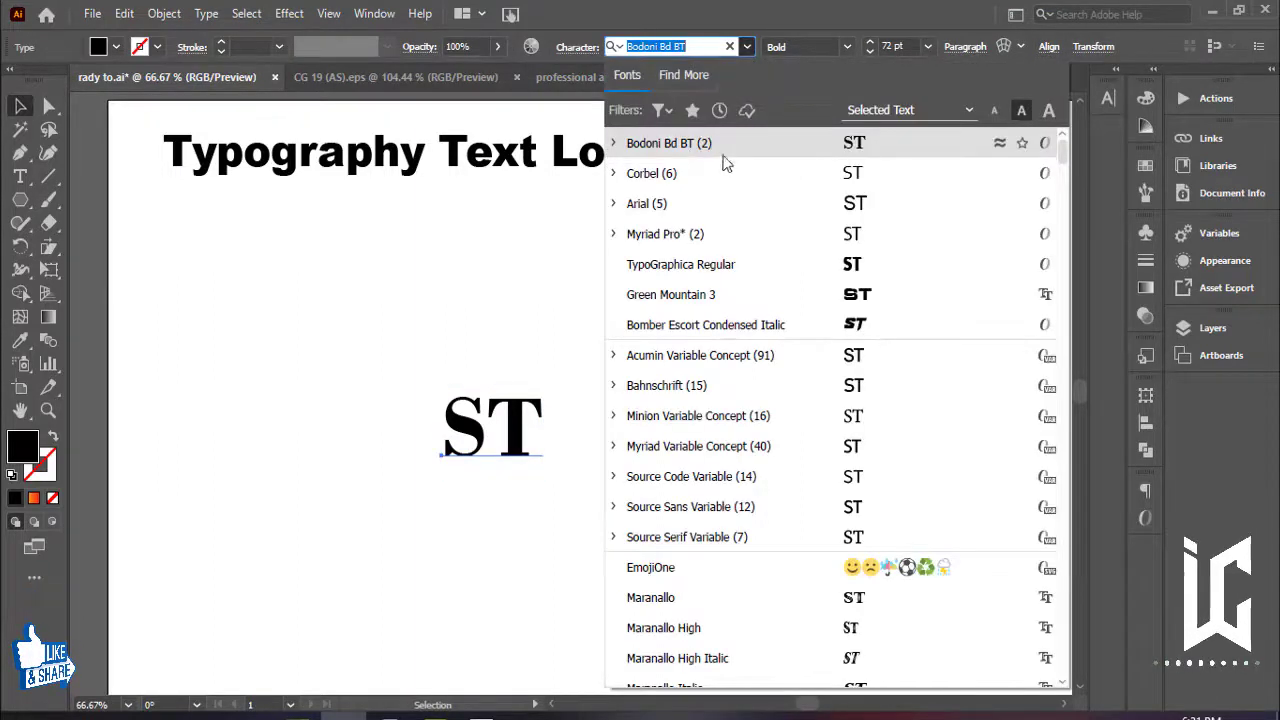
{"action": "mouse_move", "coordinate": [712, 173]}
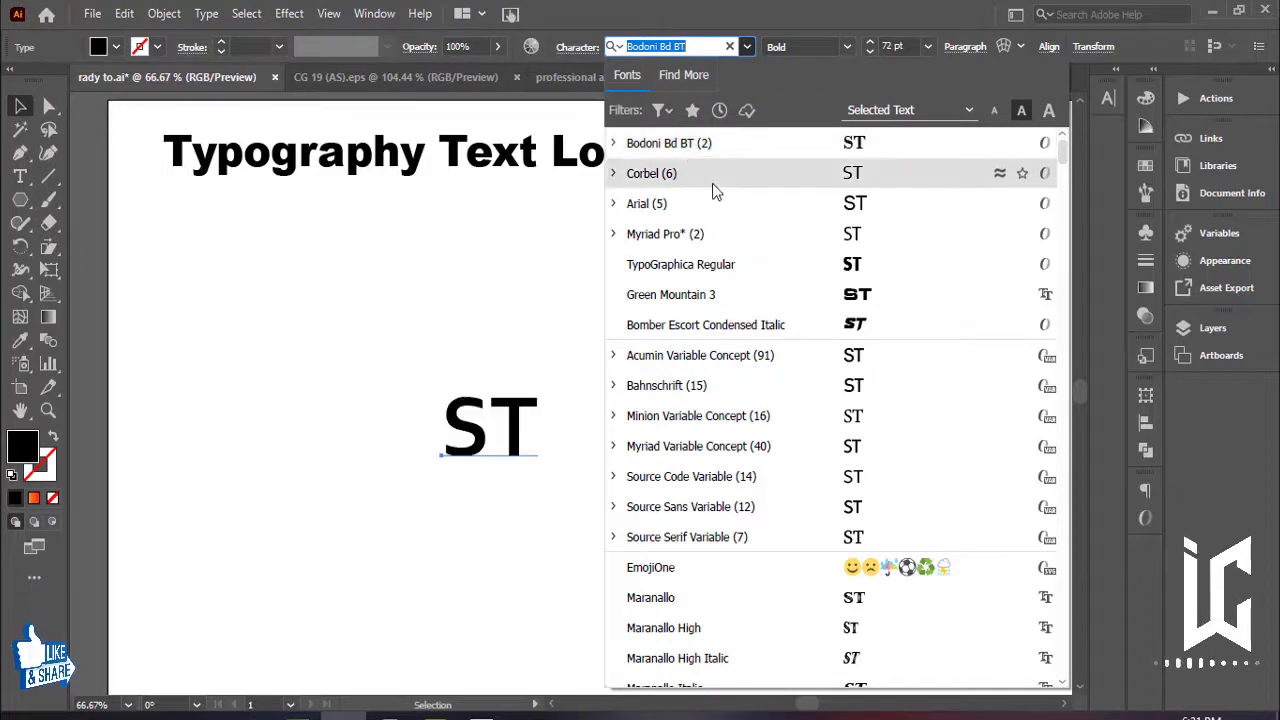
{"action": "left_click", "coordinate": [673, 150]}
Step: Scale the ST lettering up from a corner handle to about 292.53 pt
{"action": "left_click", "coordinate": [551, 406]}
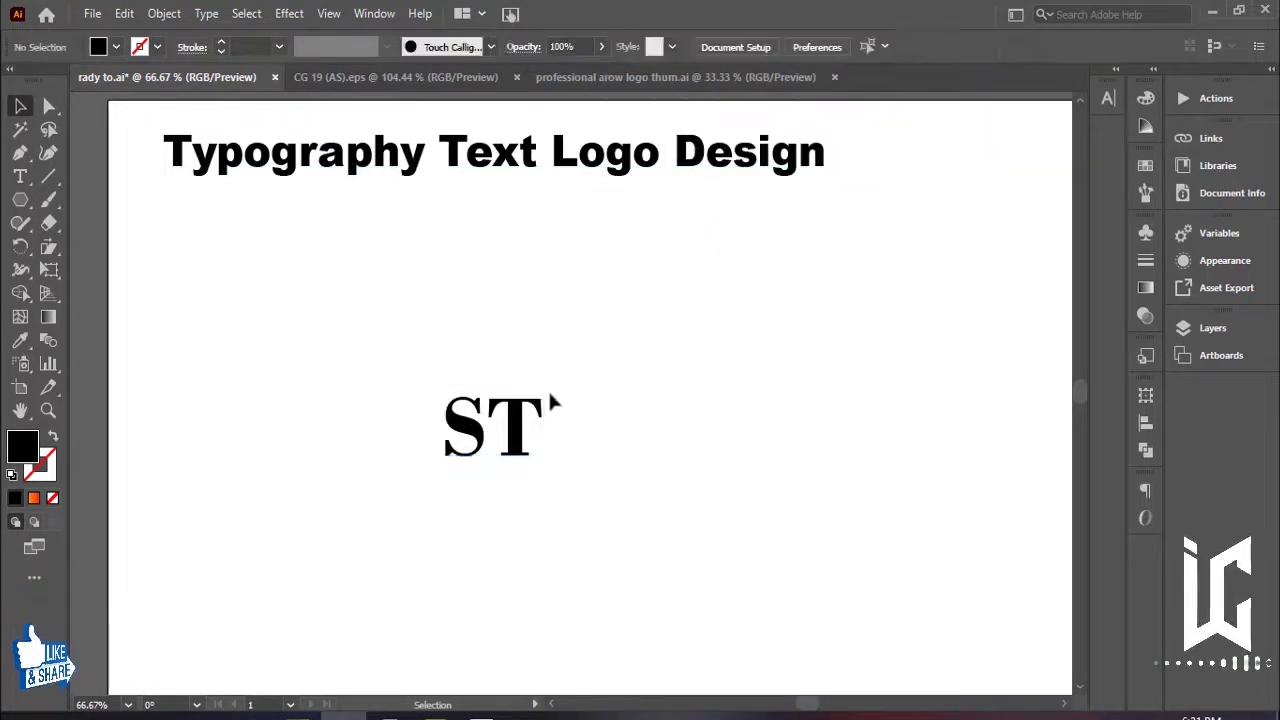
{"action": "left_click", "coordinate": [540, 405]}
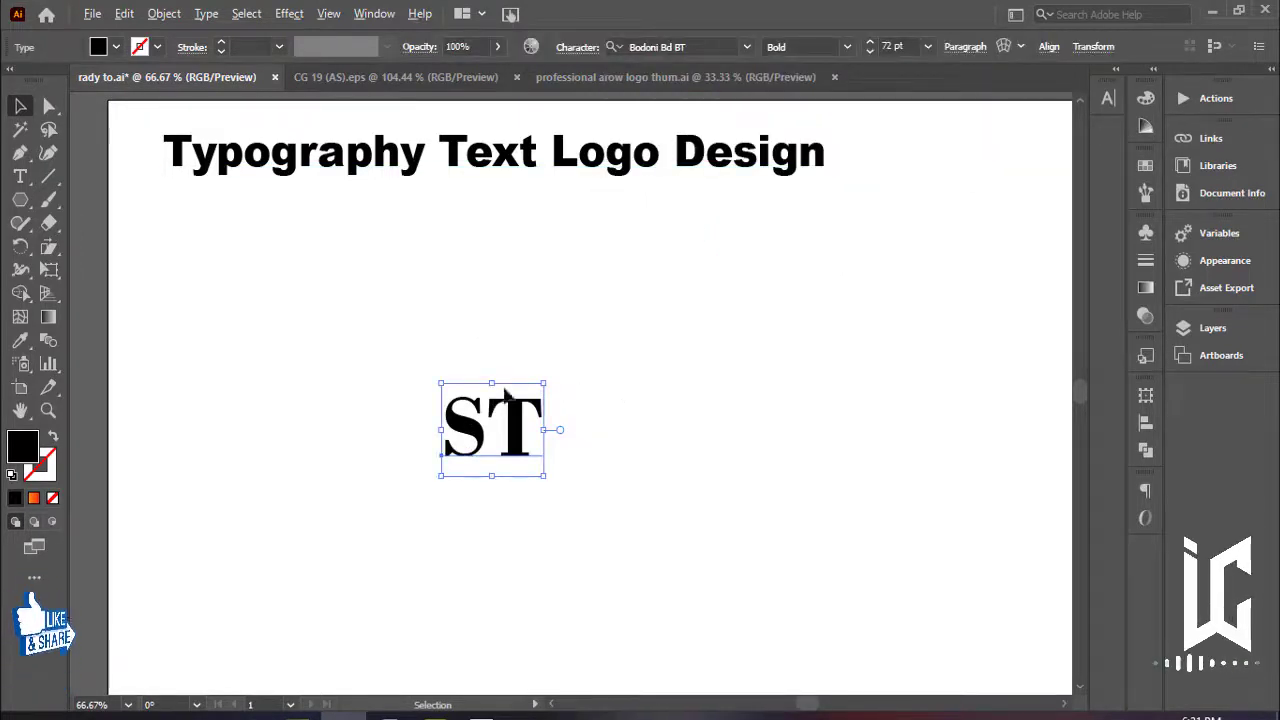
{"action": "left_click_drag", "start_coordinate": [547, 382], "coordinate": [694, 232]}
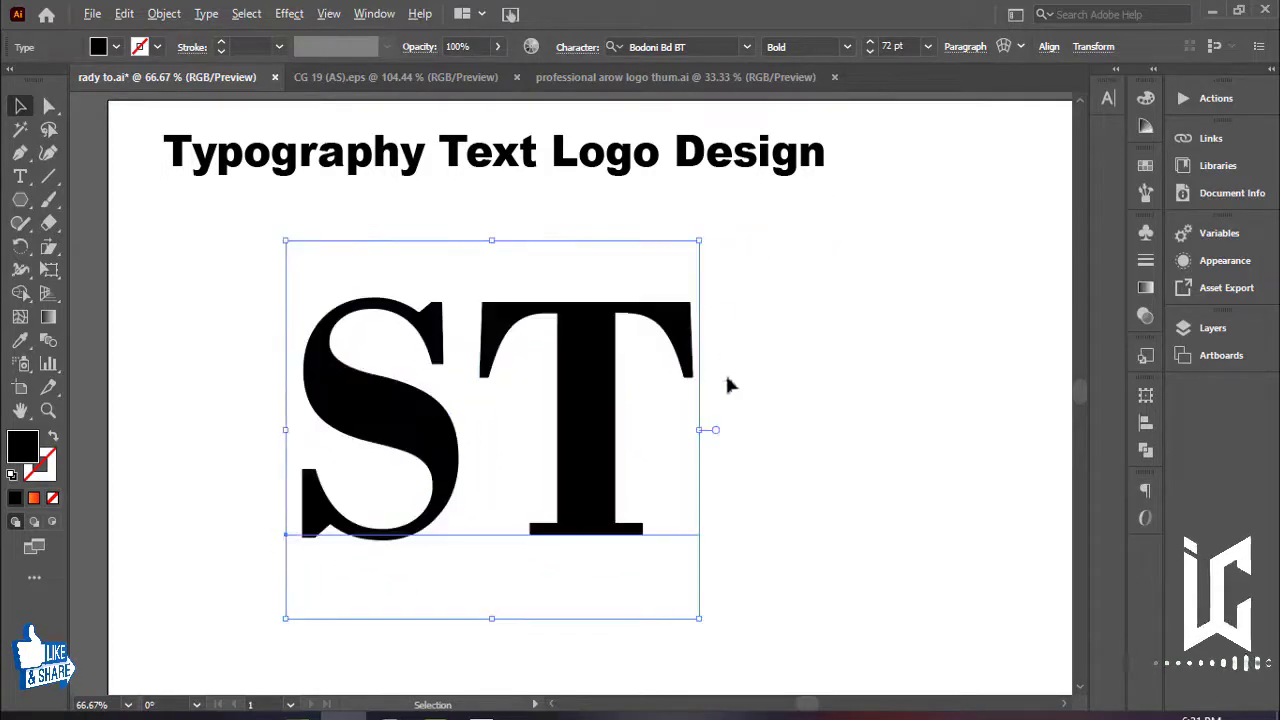
{"action": "scroll", "coordinate": [900, 514], "scroll_direction": "left", "scroll_amount": 4}
{"action": "scroll", "coordinate": [840, 493], "scroll_direction": "left", "scroll_amount": 2}
{"action": "scroll", "coordinate": [840, 493], "scroll_direction": "right", "scroll_amount": 3}
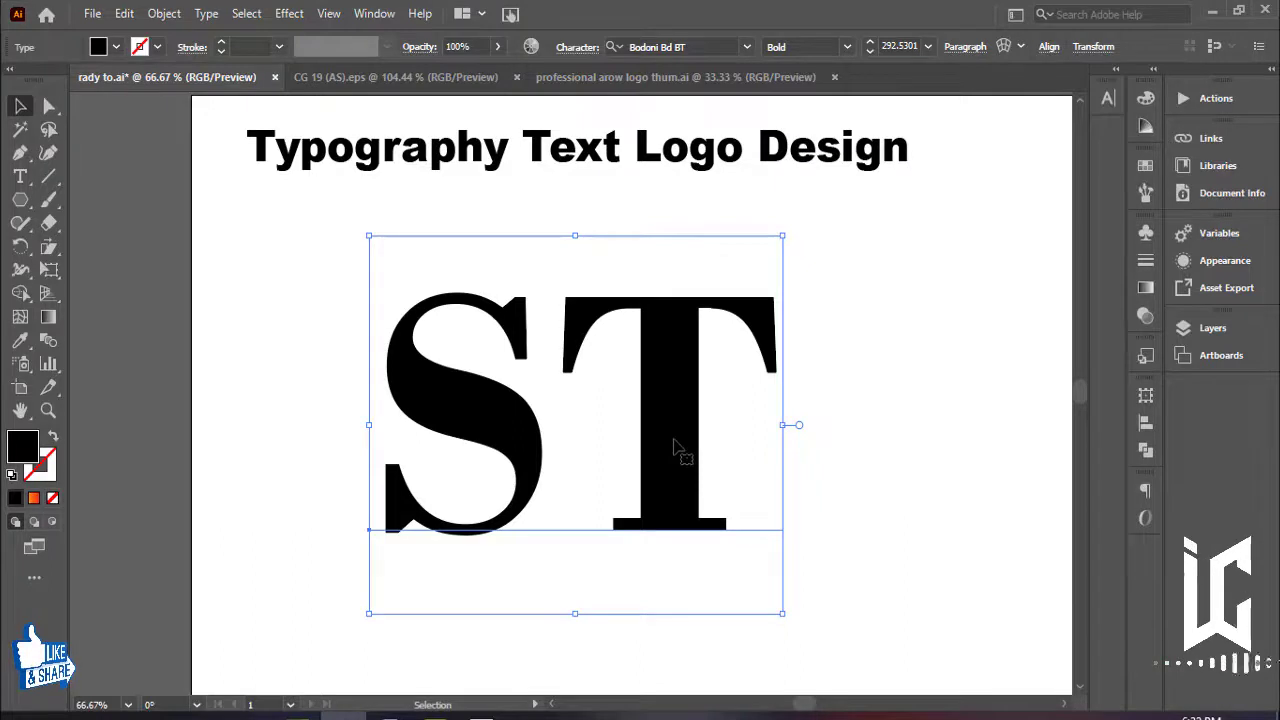
Step: Expand the ST text into outline shapes and ungroup the S from the T
{"action": "left_click", "coordinate": [164, 13]}
{"action": "left_click", "coordinate": [205, 237]}
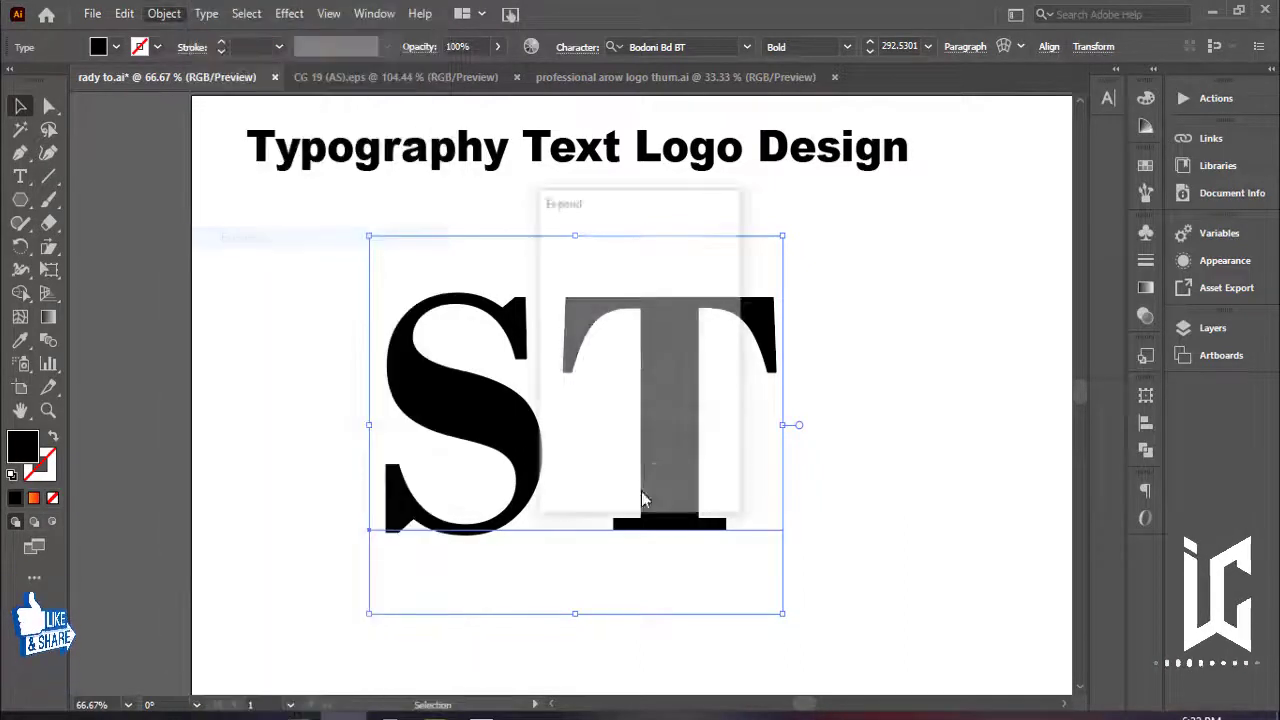
{"action": "left_click", "coordinate": [596, 477]}
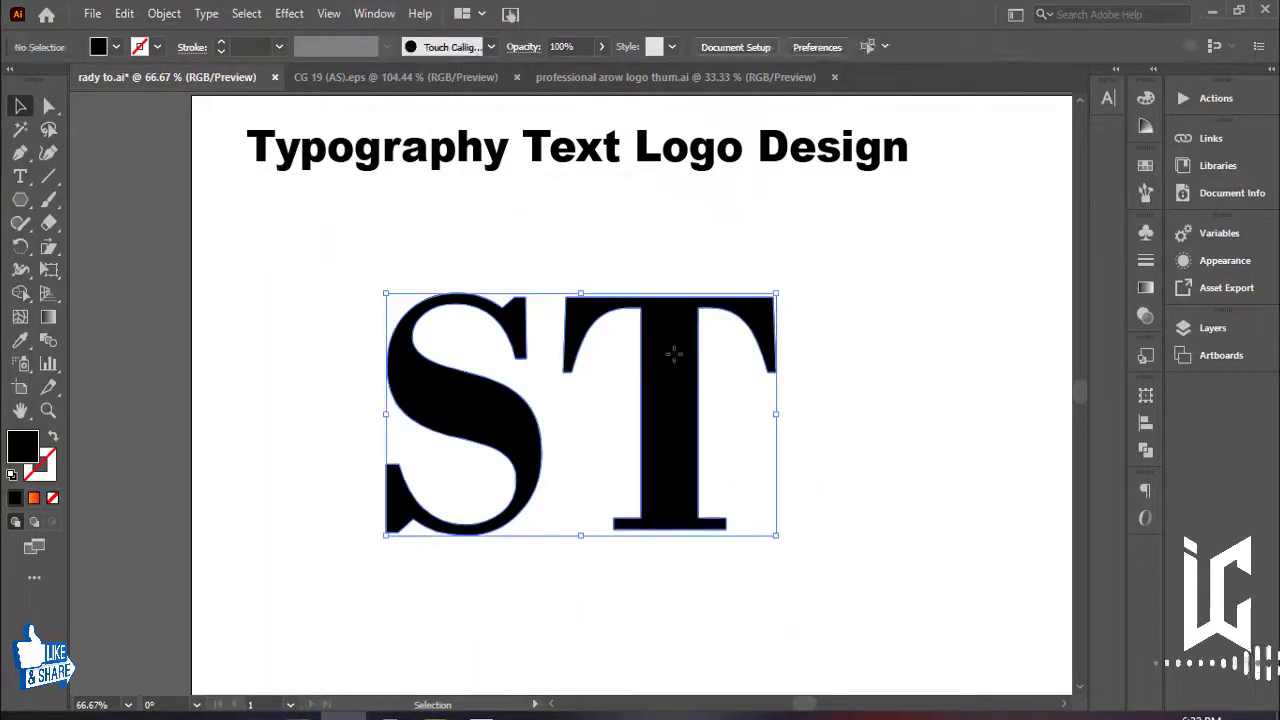
{"action": "right_click", "coordinate": [673, 353]}
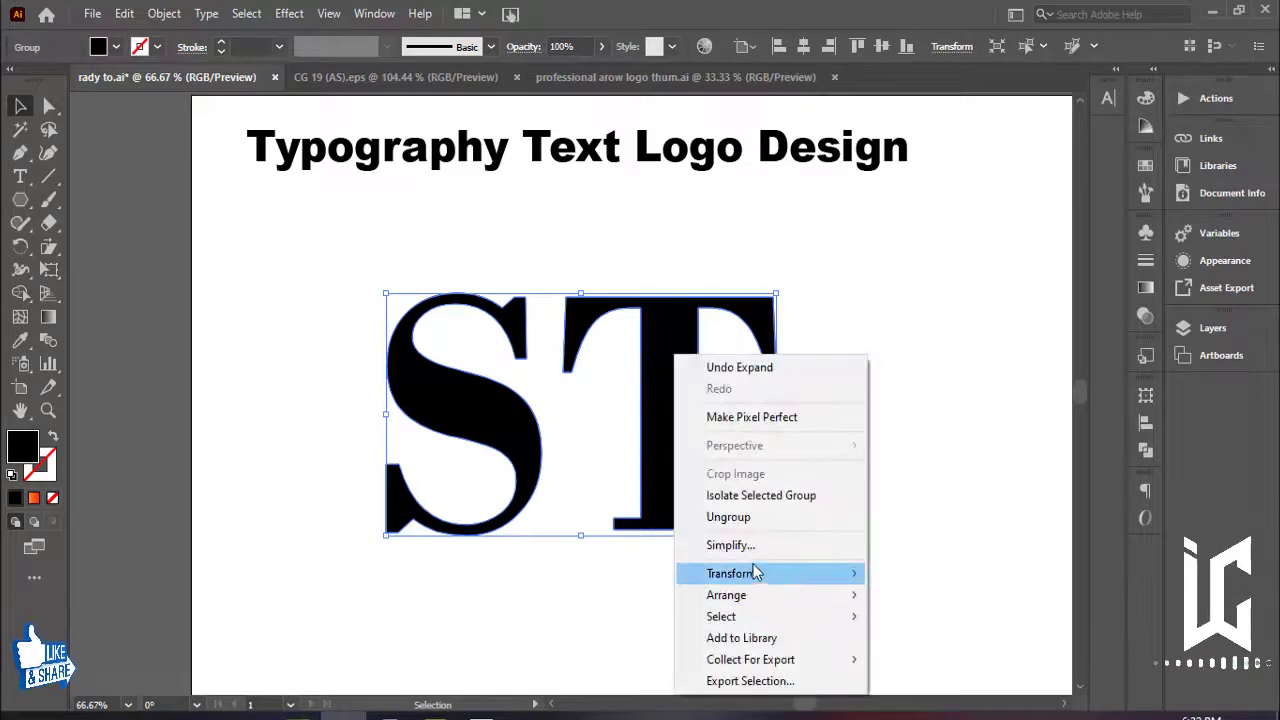
{"action": "left_click", "coordinate": [728, 517]}
Step: Stretch the T taller toward the title, to about 294 px
{"action": "left_click_drag", "start_coordinate": [690, 420], "coordinate": [697, 394]}
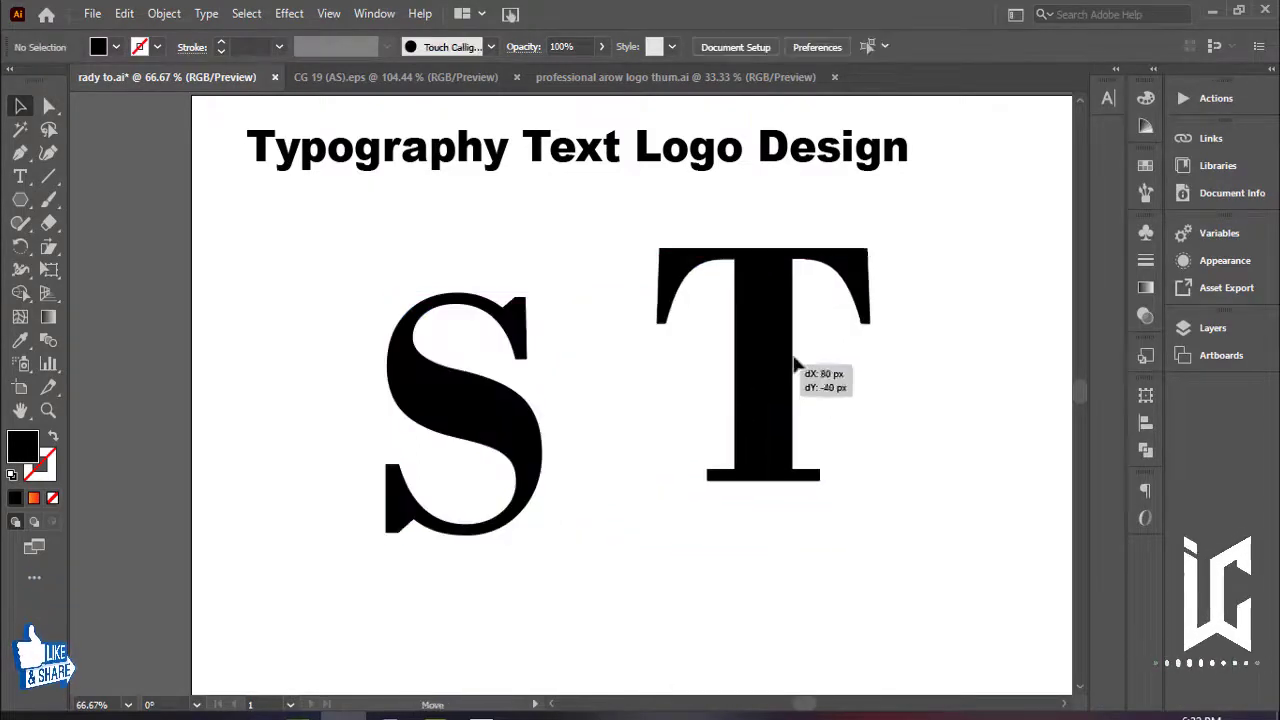
{"action": "key", "text": "ctrl+z"}
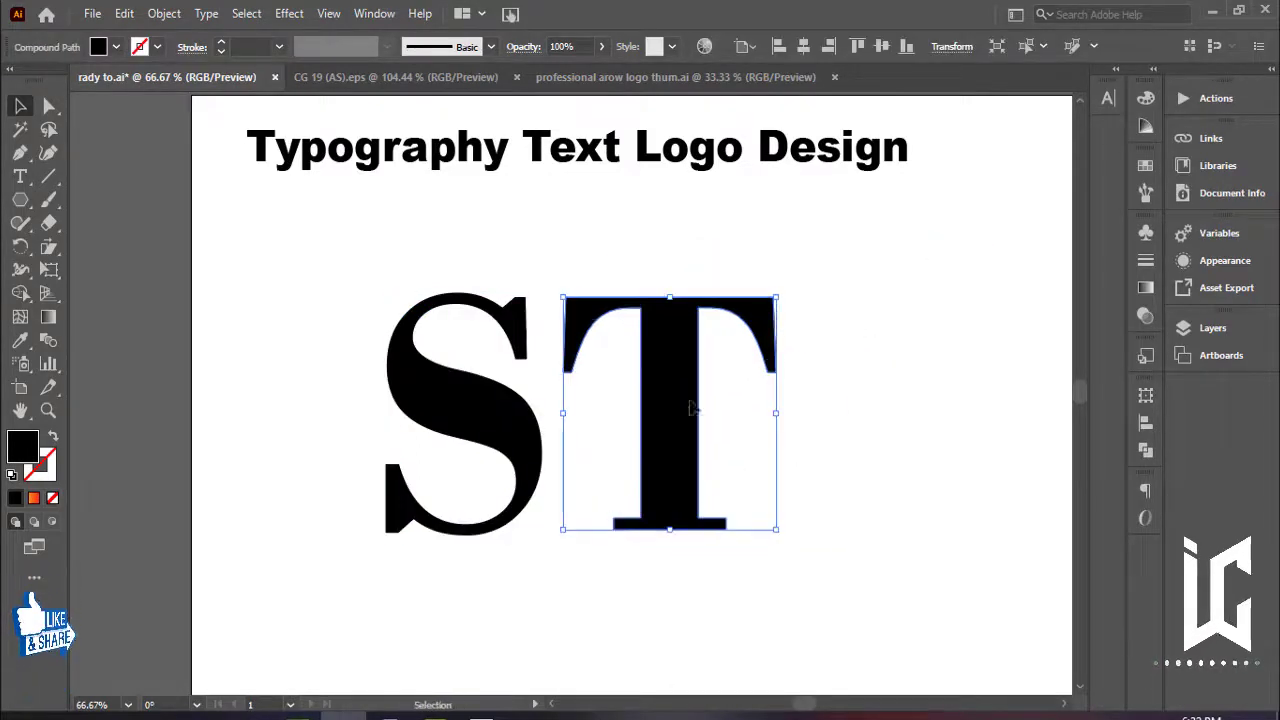
{"action": "left_click_drag", "start_coordinate": [673, 296], "coordinate": [673, 170]}
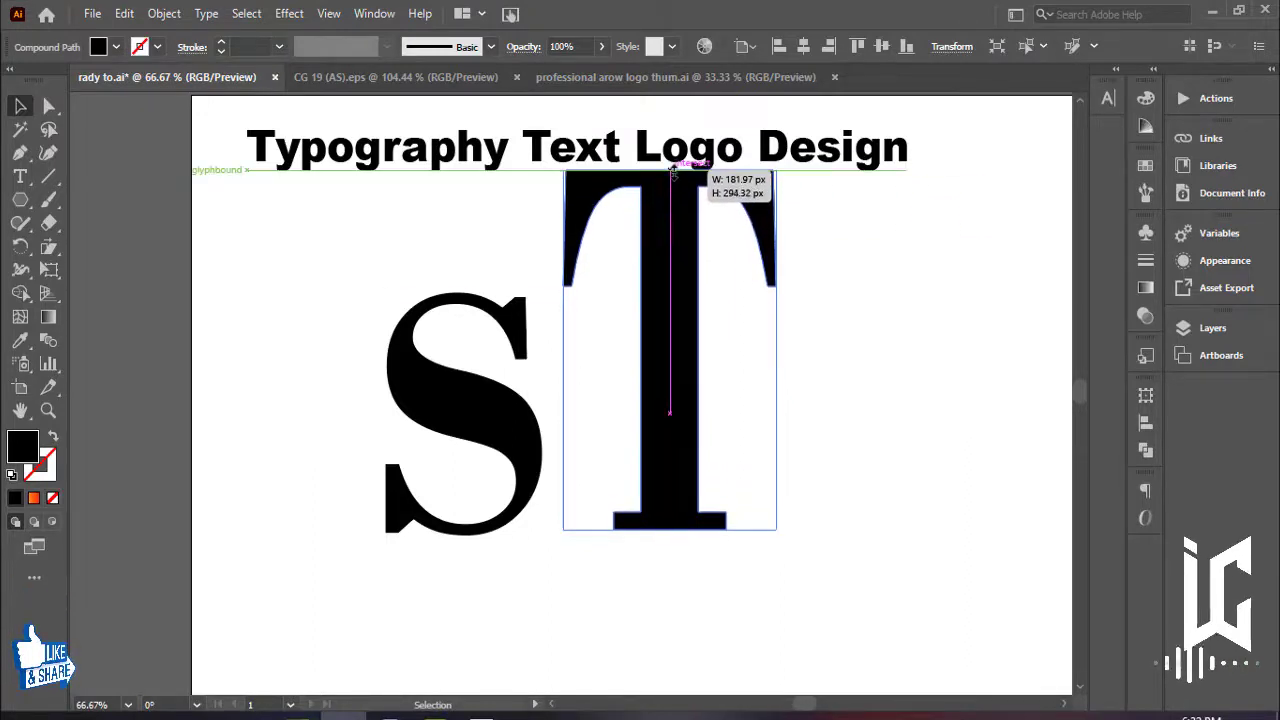
Step: Move the T left onto the S so its stem passes through the S's middle
{"action": "left_click", "coordinate": [737, 437]}
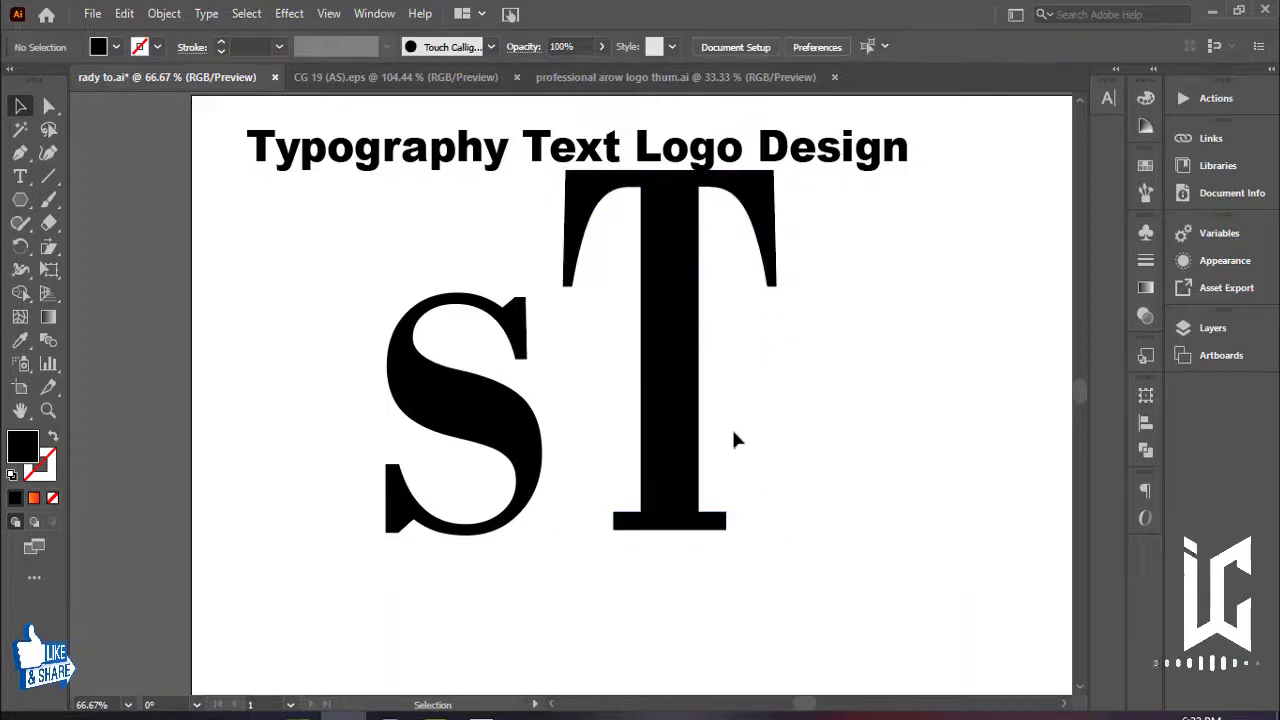
{"action": "left_click_drag", "start_coordinate": [641, 450], "coordinate": [460, 490]}
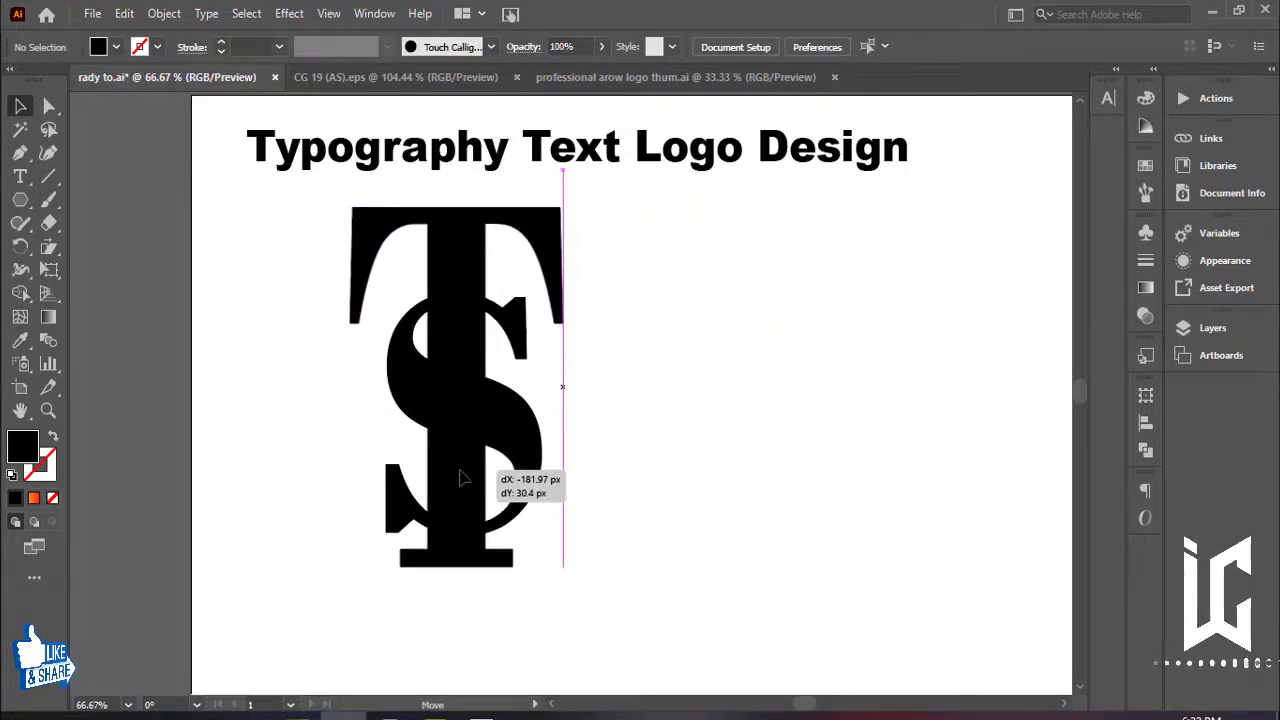
{"action": "left_click_drag", "start_coordinate": [460, 487], "coordinate": [461, 473]}
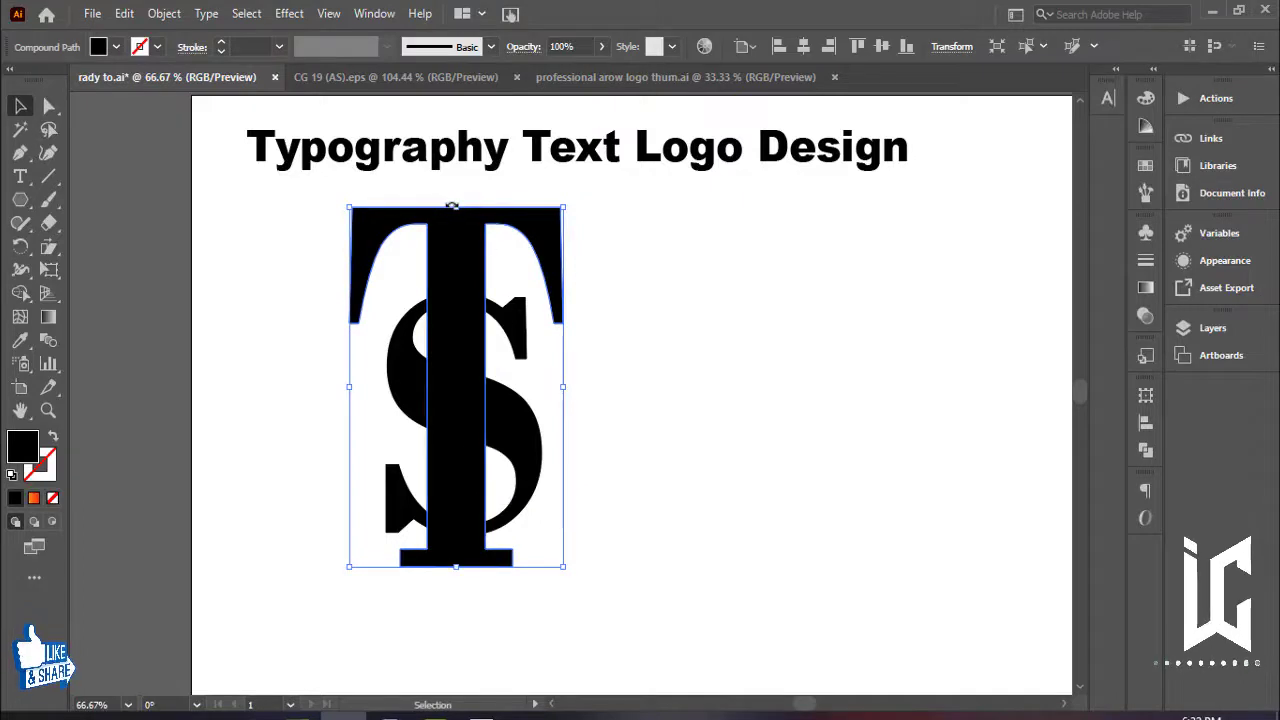
Step: Shorten the T from its top edge to about 264 px tall
{"action": "left_click_drag", "start_coordinate": [455, 220], "coordinate": [455, 245]}
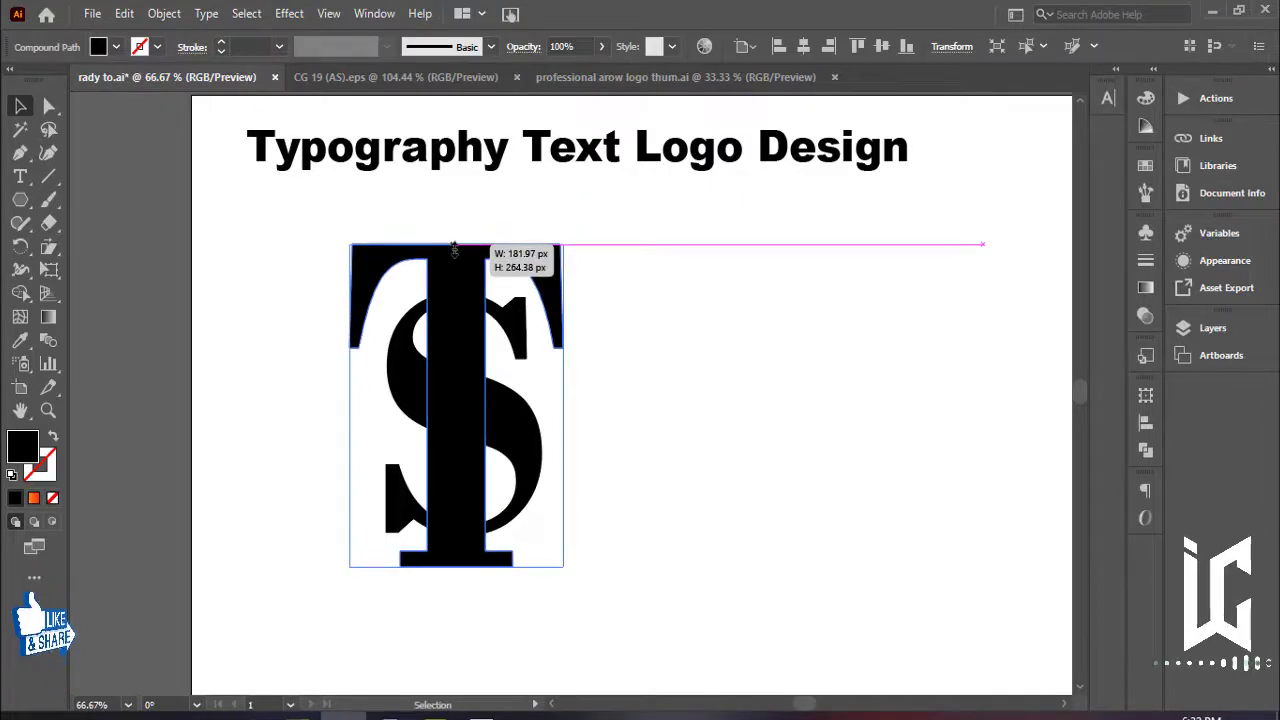
{"action": "left_click", "coordinate": [674, 331]}
{"action": "left_click", "coordinate": [465, 265]}
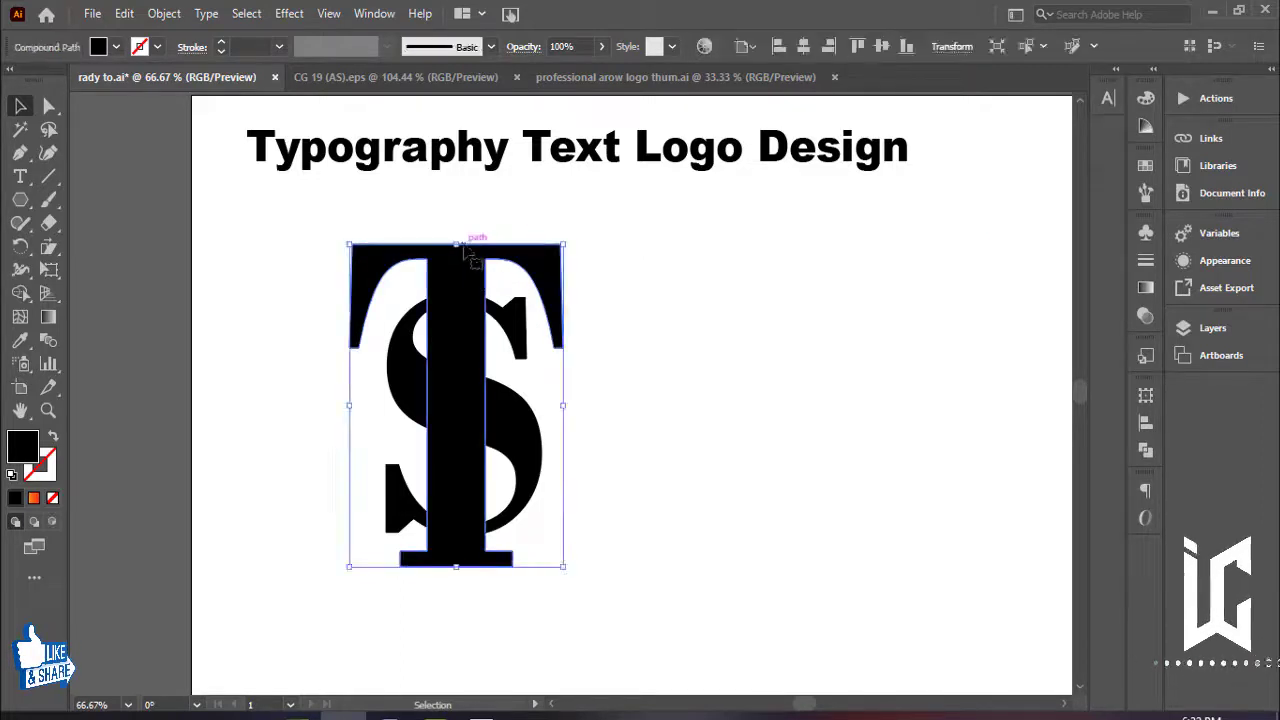
{"action": "left_click_drag", "start_coordinate": [456, 244], "coordinate": [459, 252]}
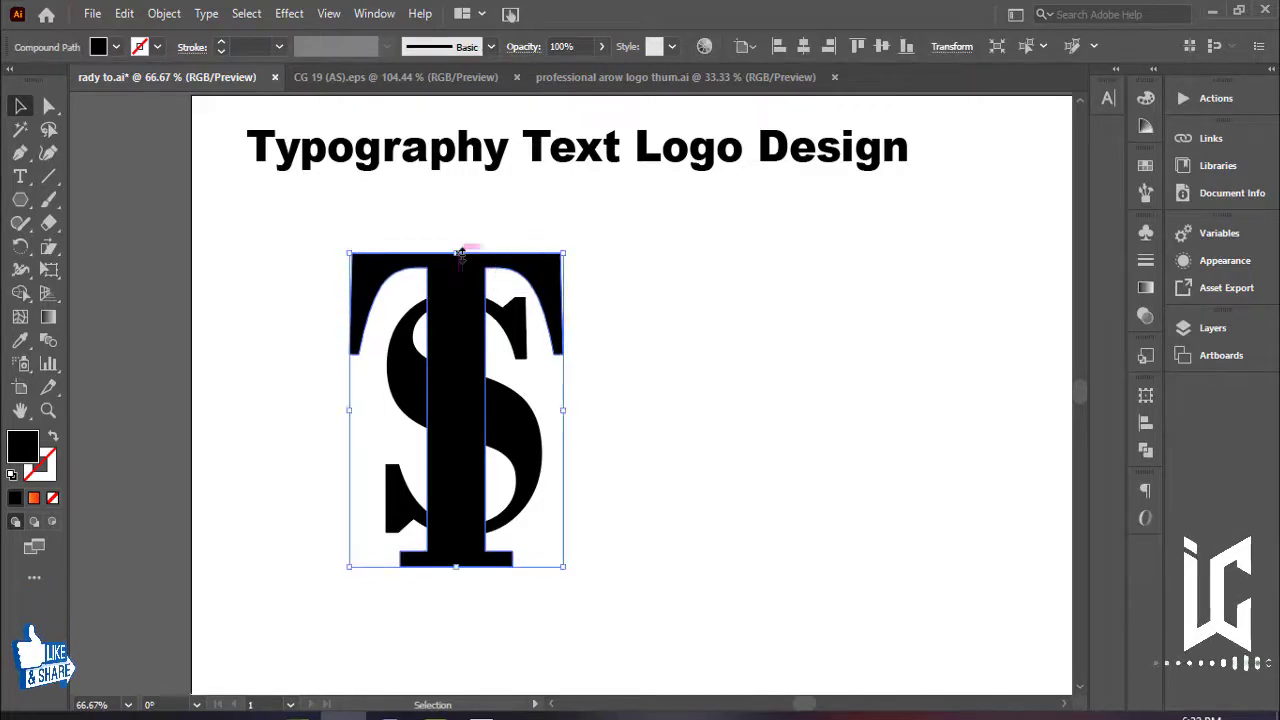
{"action": "left_click", "coordinate": [754, 320]}
{"action": "scroll", "coordinate": [431, 288], "scroll_direction": "left", "scroll_amount": 3}
Step: Select both letters and centre-align the S and T on each other
{"action": "left_click_drag", "start_coordinate": [431, 288], "coordinate": [789, 402]}
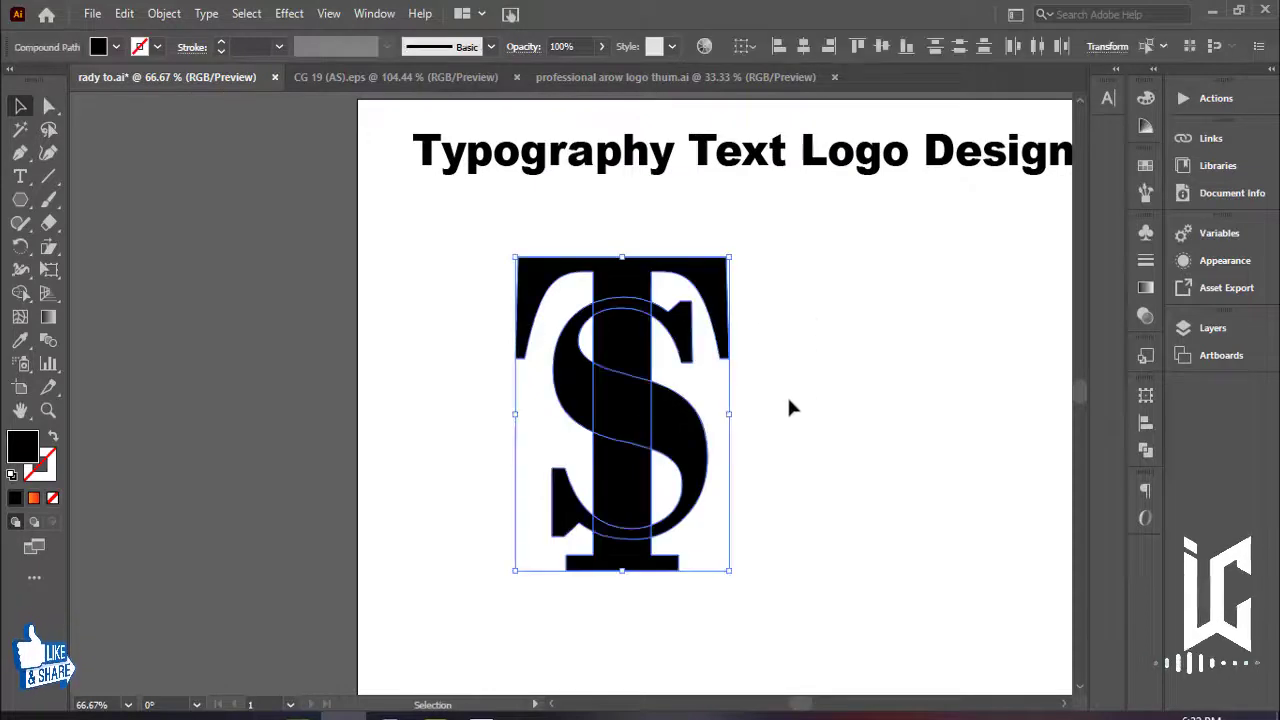
{"action": "left_click", "coordinate": [803, 46]}
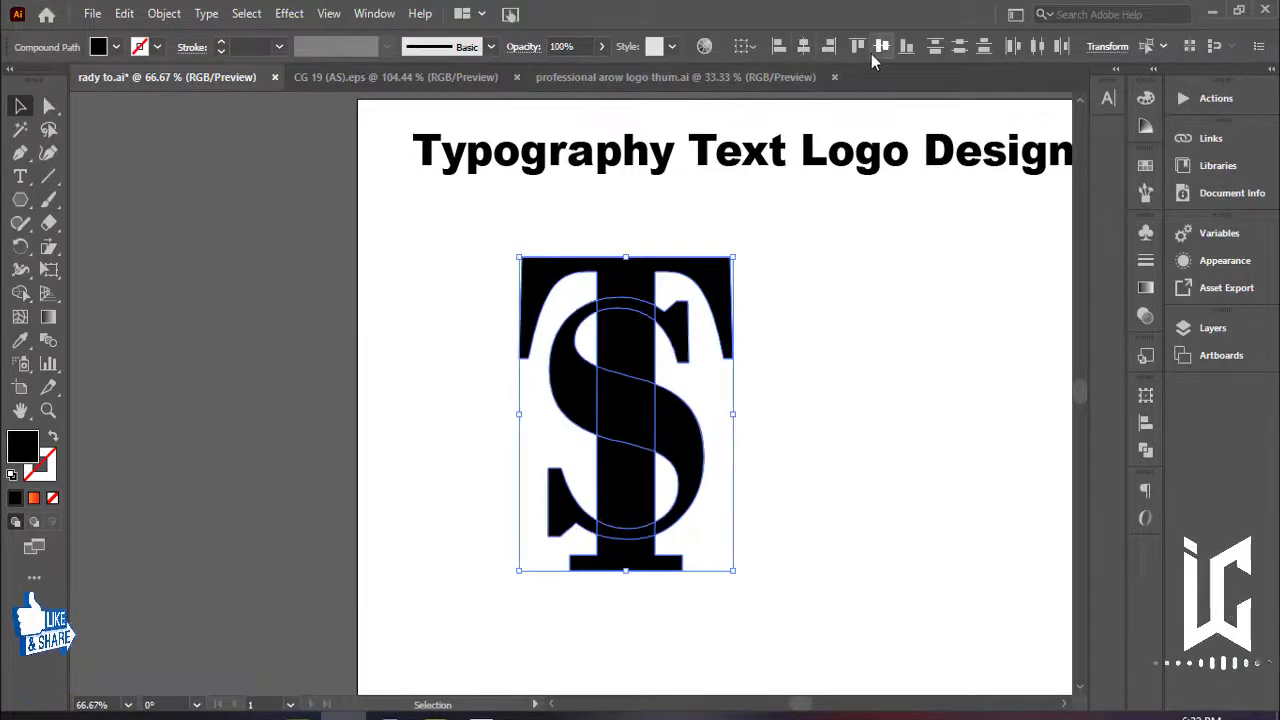
{"action": "left_click", "coordinate": [881, 46]}
{"action": "left_click", "coordinate": [840, 385]}
Step: Reposition the monogram up and left, just beneath the 'Typography Text Logo Design' heading
{"action": "mouse_move", "coordinate": [857, 371]}
{"action": "left_mouse_down"}
{"action": "mouse_move", "coordinate": [758, 314]}
{"action": "mouse_move", "coordinate": [758, 352]}
{"action": "left_mouse_up"}
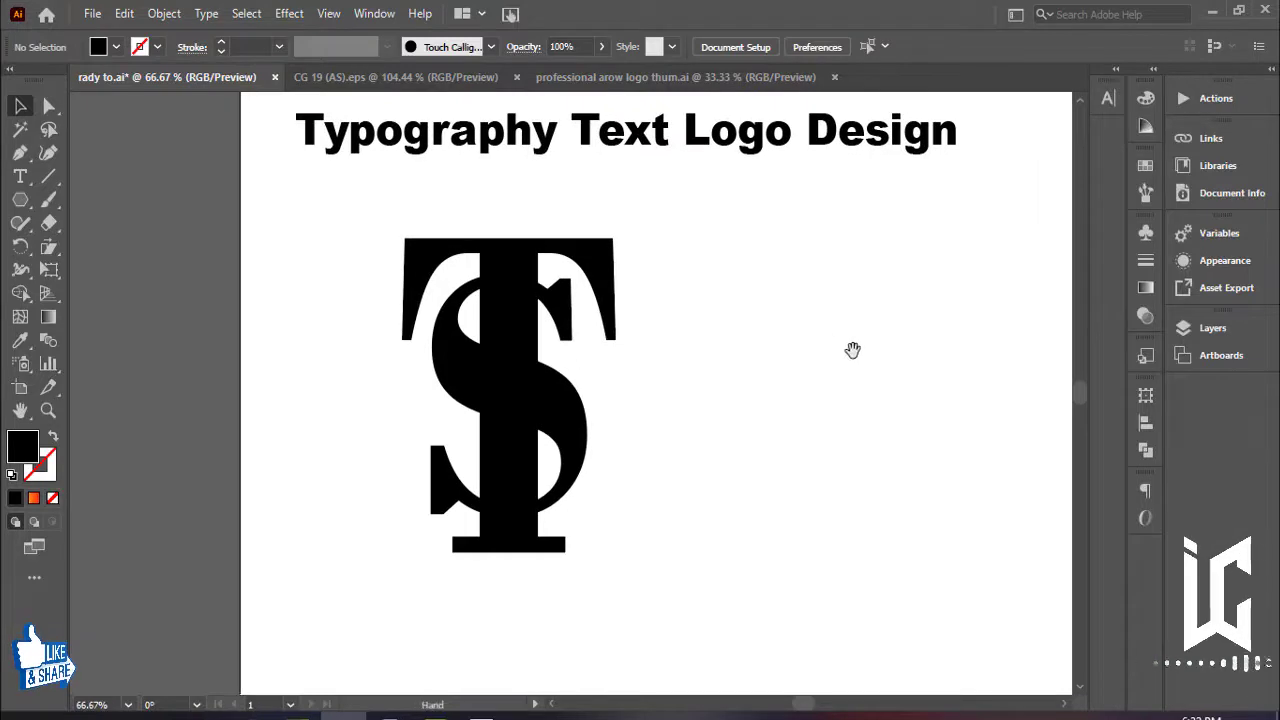
{"action": "mouse_move", "coordinate": [851, 351]}
{"action": "left_mouse_down"}
{"action": "mouse_move", "coordinate": [837, 406]}
{"action": "mouse_move", "coordinate": [828, 331]}
{"action": "mouse_move", "coordinate": [781, 353]}
{"action": "left_mouse_up"}
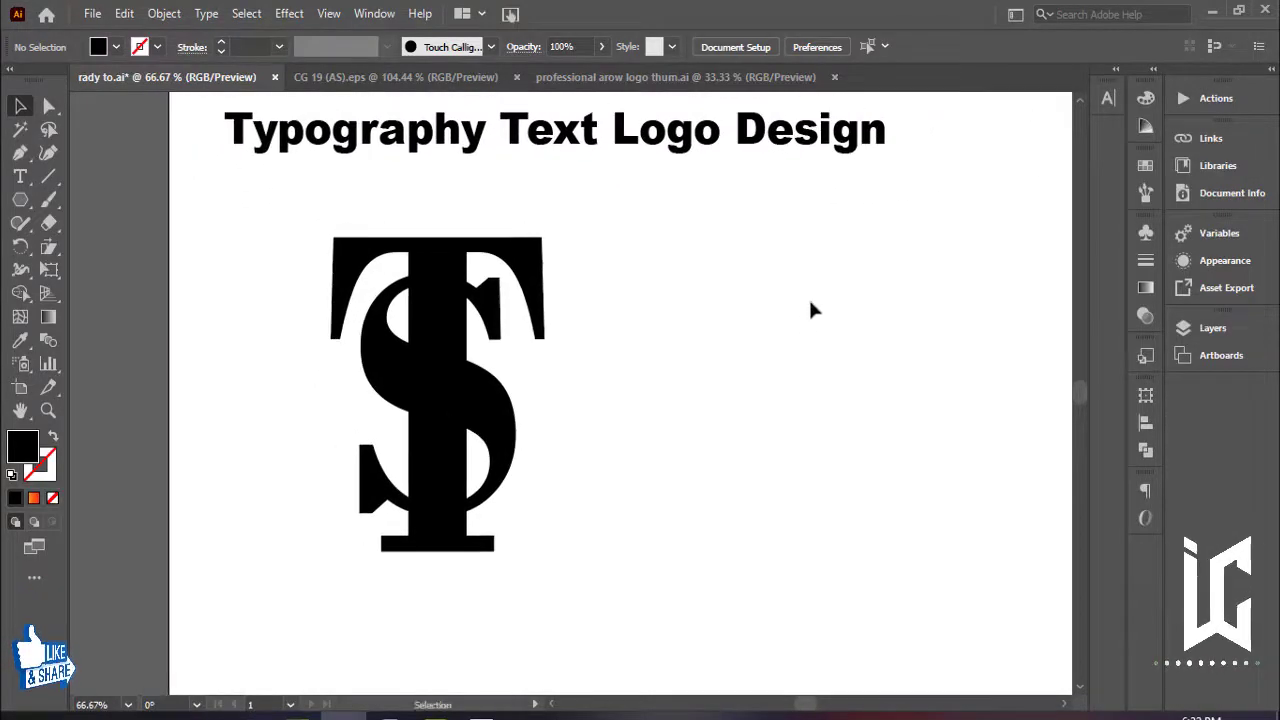
{"action": "left_click_drag", "start_coordinate": [500, 442], "coordinate": [720, 500]}
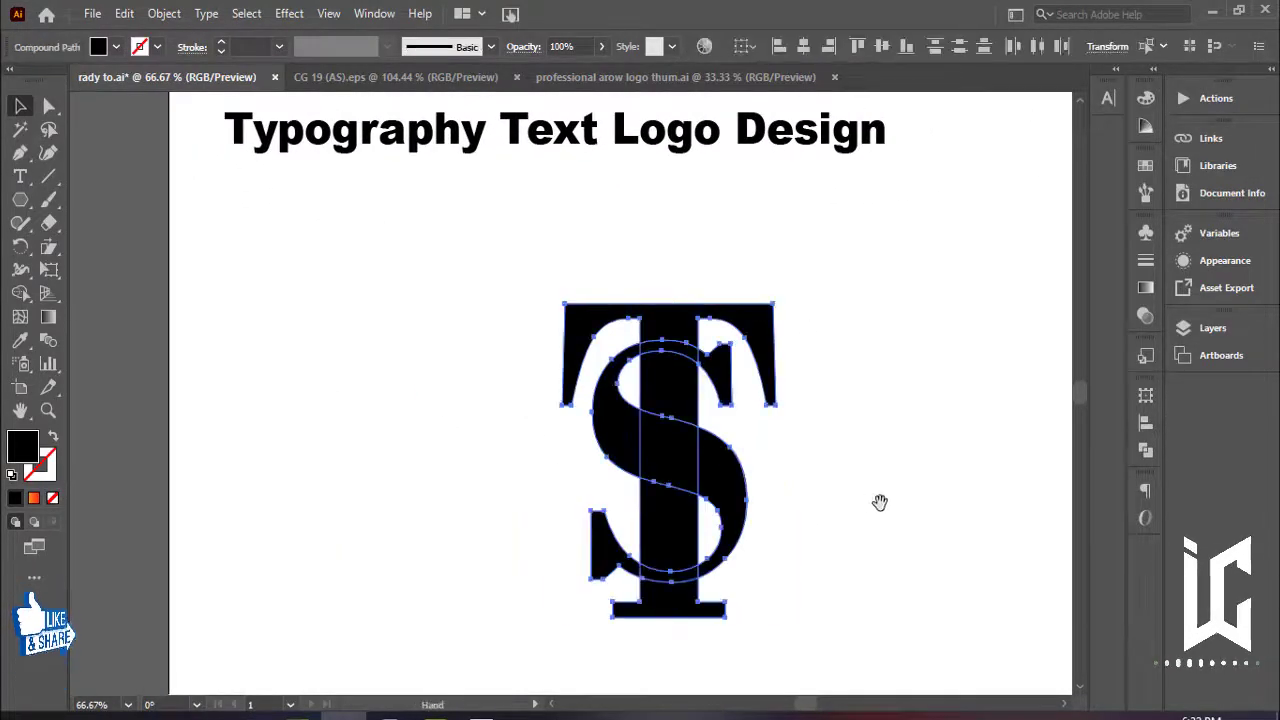
{"action": "left_click_drag", "start_coordinate": [880, 503], "coordinate": [827, 505]}
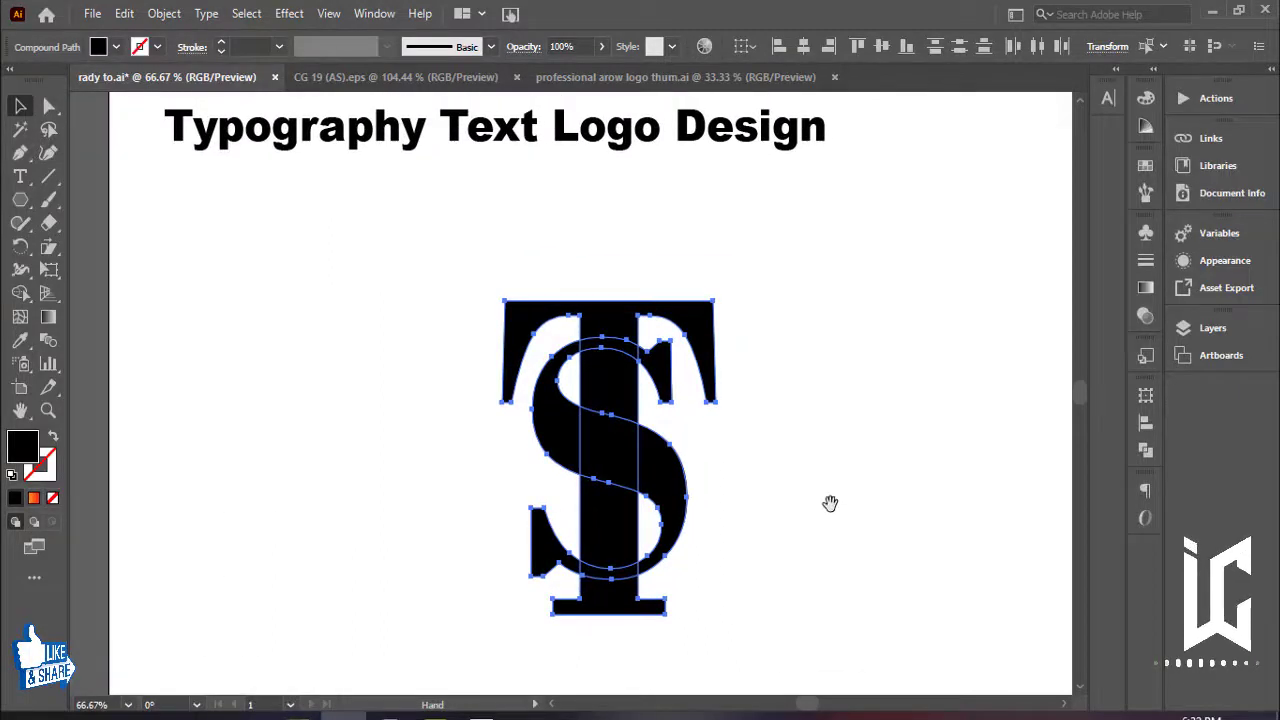
{"action": "key", "text": "v"}
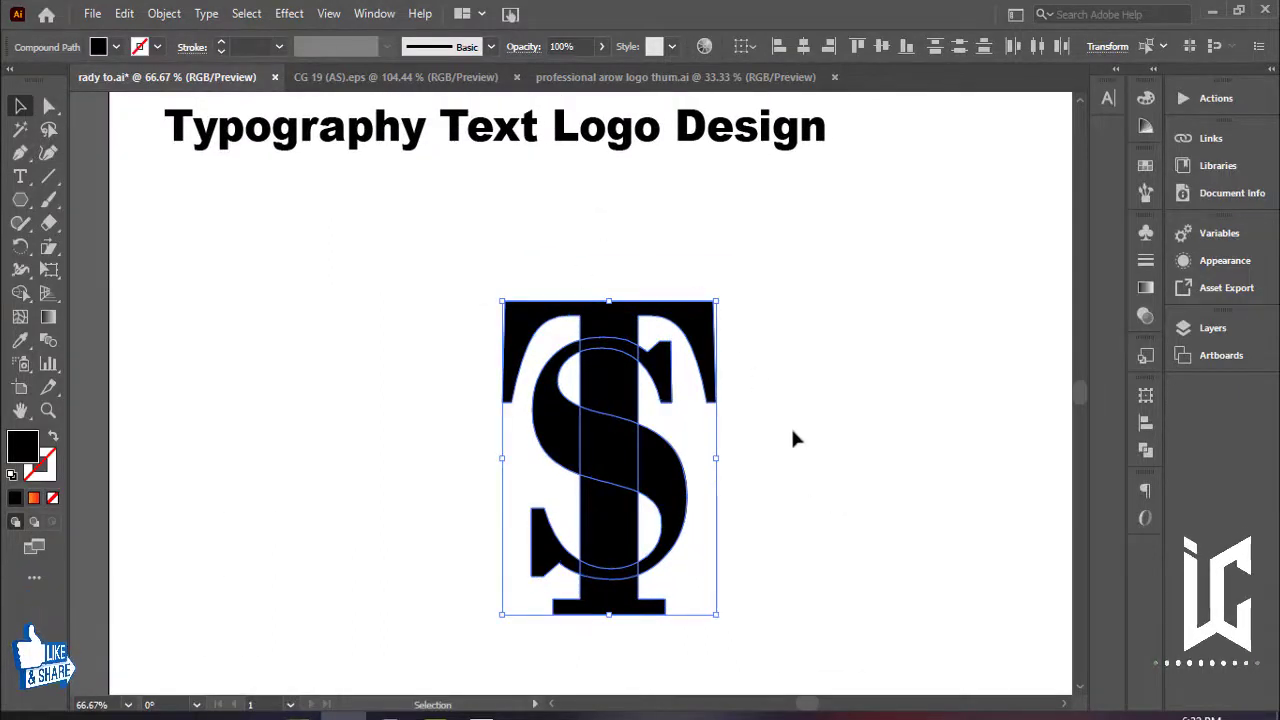
{"action": "left_click_drag", "start_coordinate": [786, 306], "coordinate": [417, 490]}
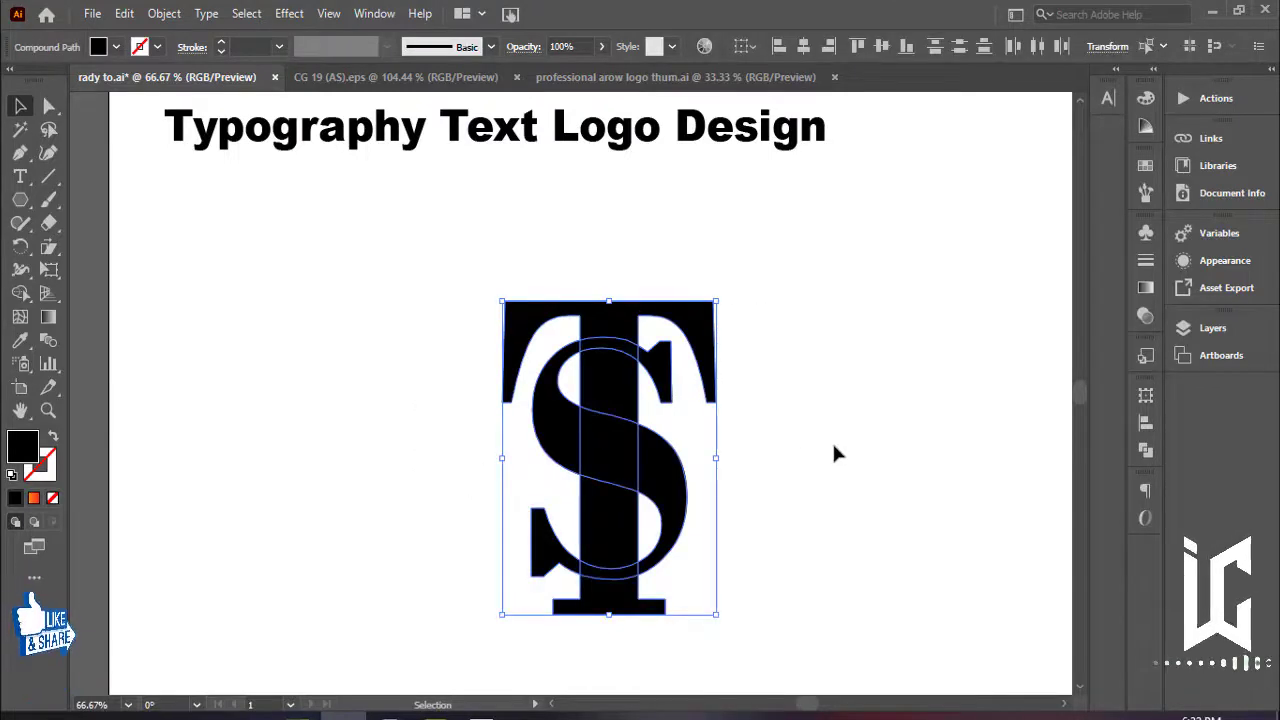
{"action": "left_click_drag", "start_coordinate": [622, 486], "coordinate": [620, 449]}
{"action": "left_click", "coordinate": [740, 420]}
{"action": "left_click_drag", "start_coordinate": [420, 470], "coordinate": [717, 467]}
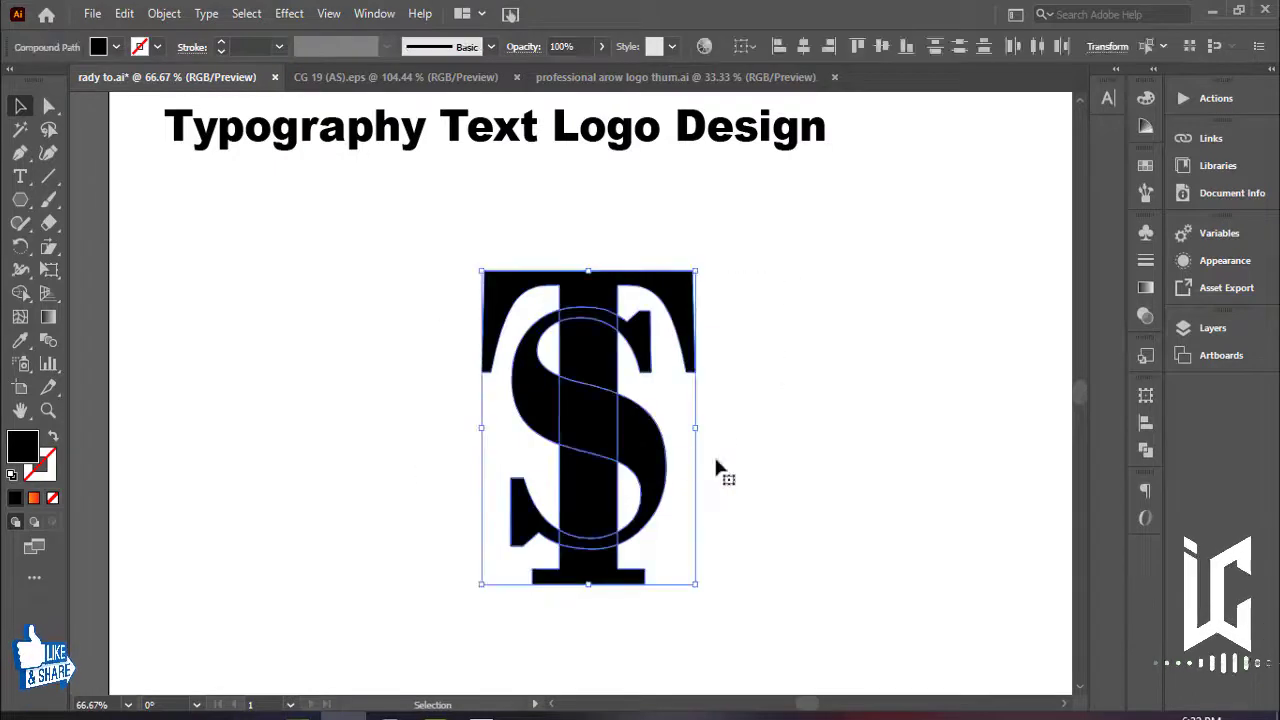
Step: Apply Object > Path > Offset Path with a 5 px offset and Miter joins
{"action": "left_click", "coordinate": [170, 20]}
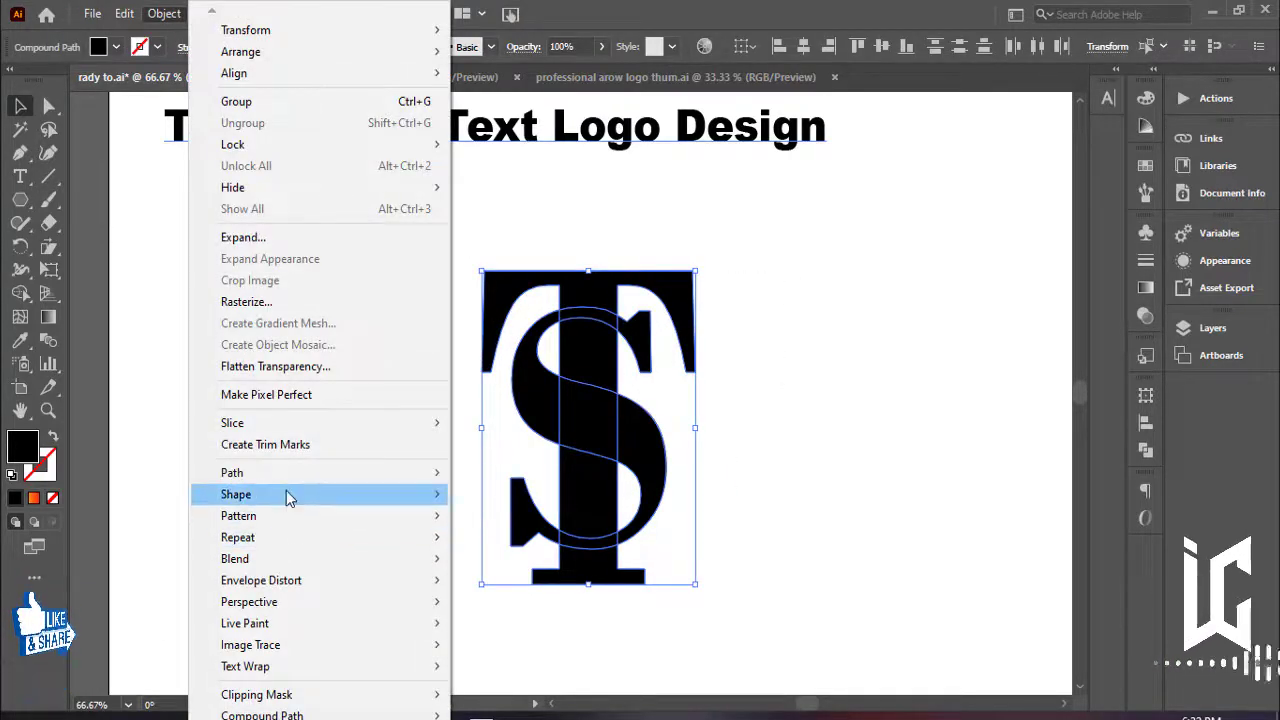
{"action": "mouse_move", "coordinate": [300, 472]}
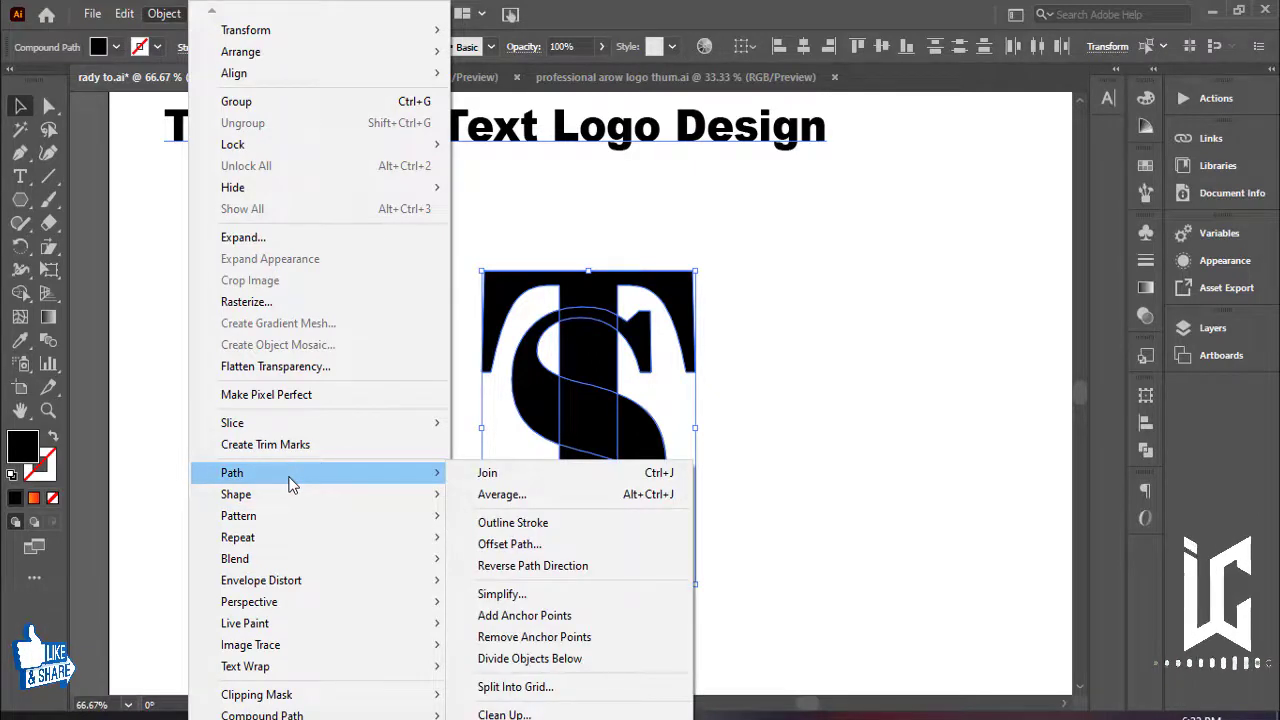
{"action": "left_click", "coordinate": [521, 557]}
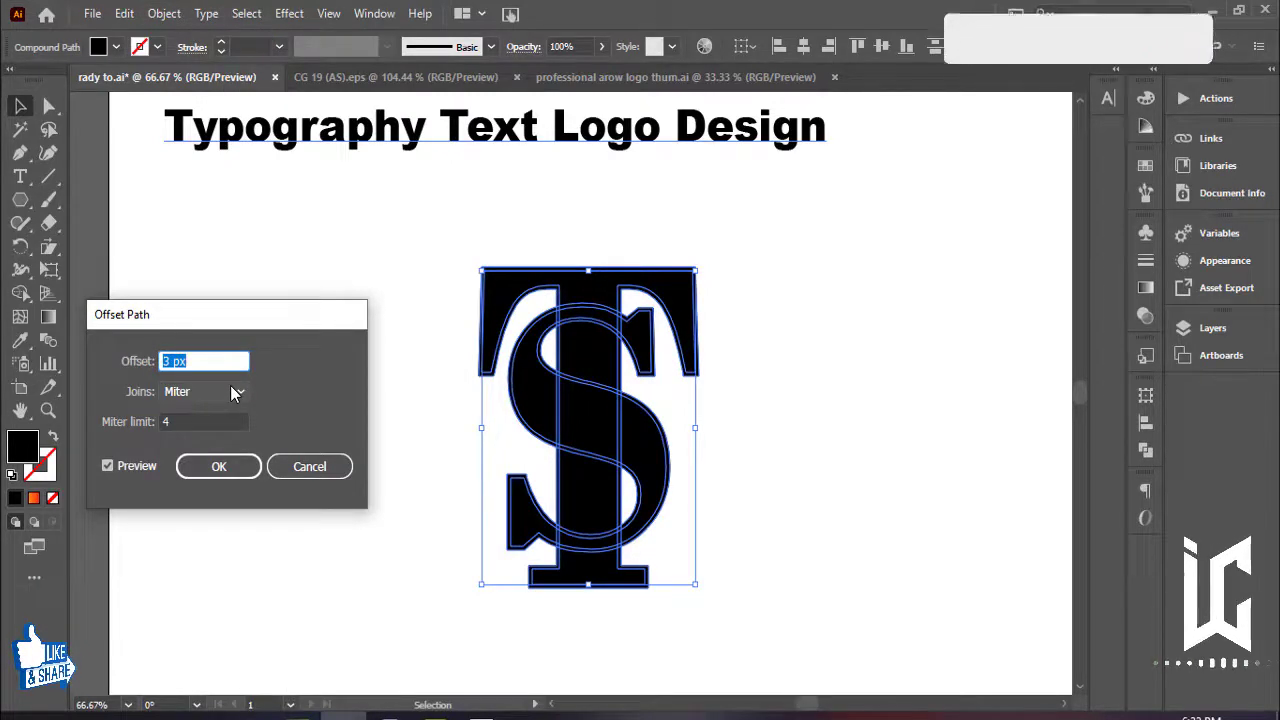
{"action": "type", "text": "5"}
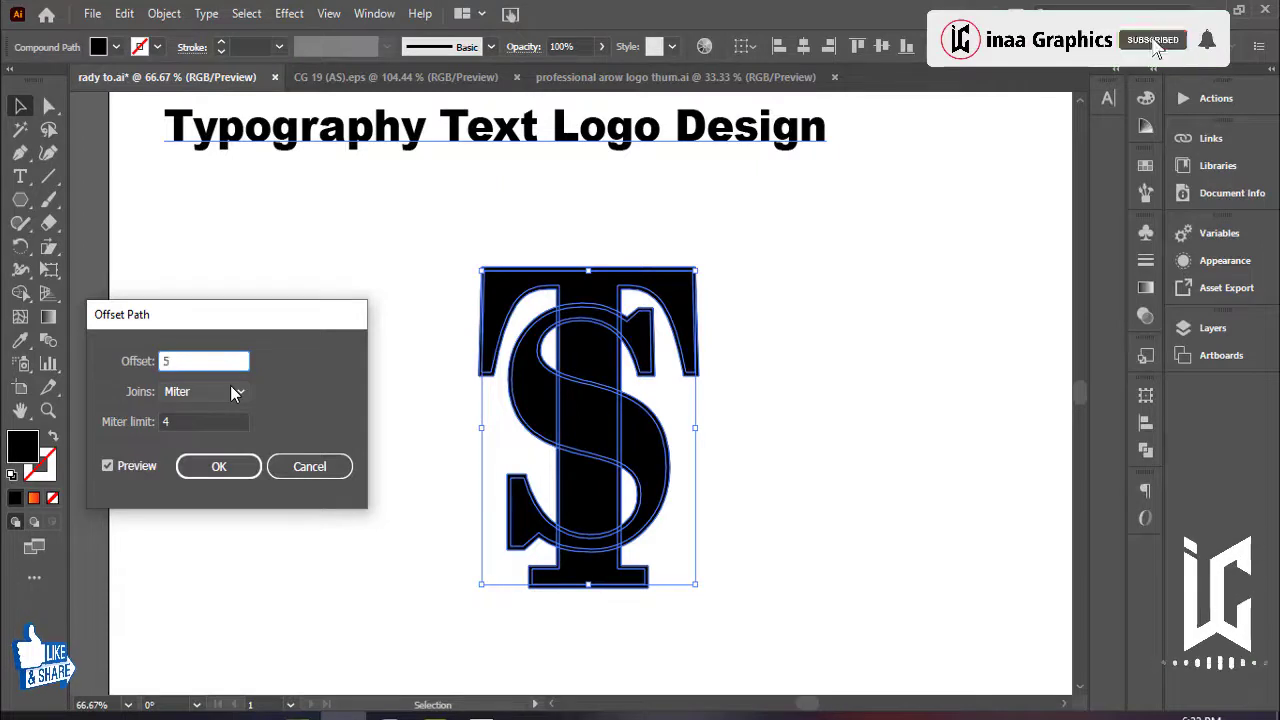
{"action": "key", "text": "Tab"}
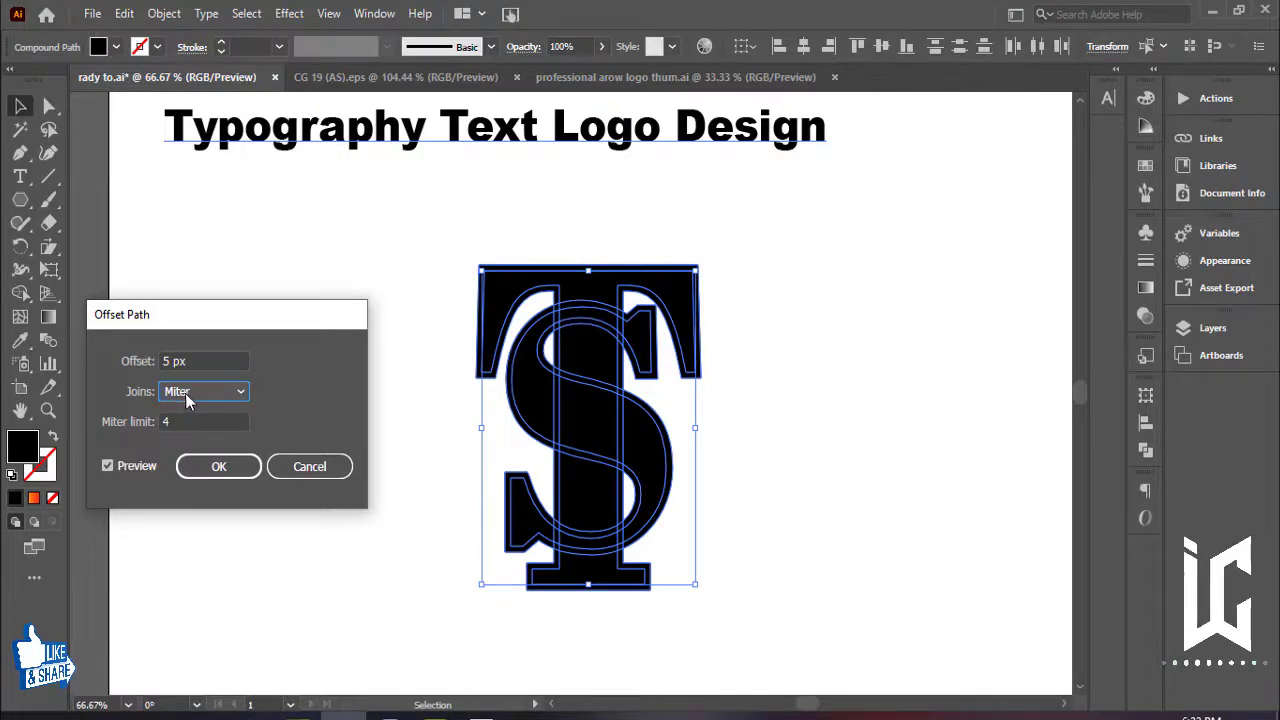
{"action": "left_click", "coordinate": [220, 467]}
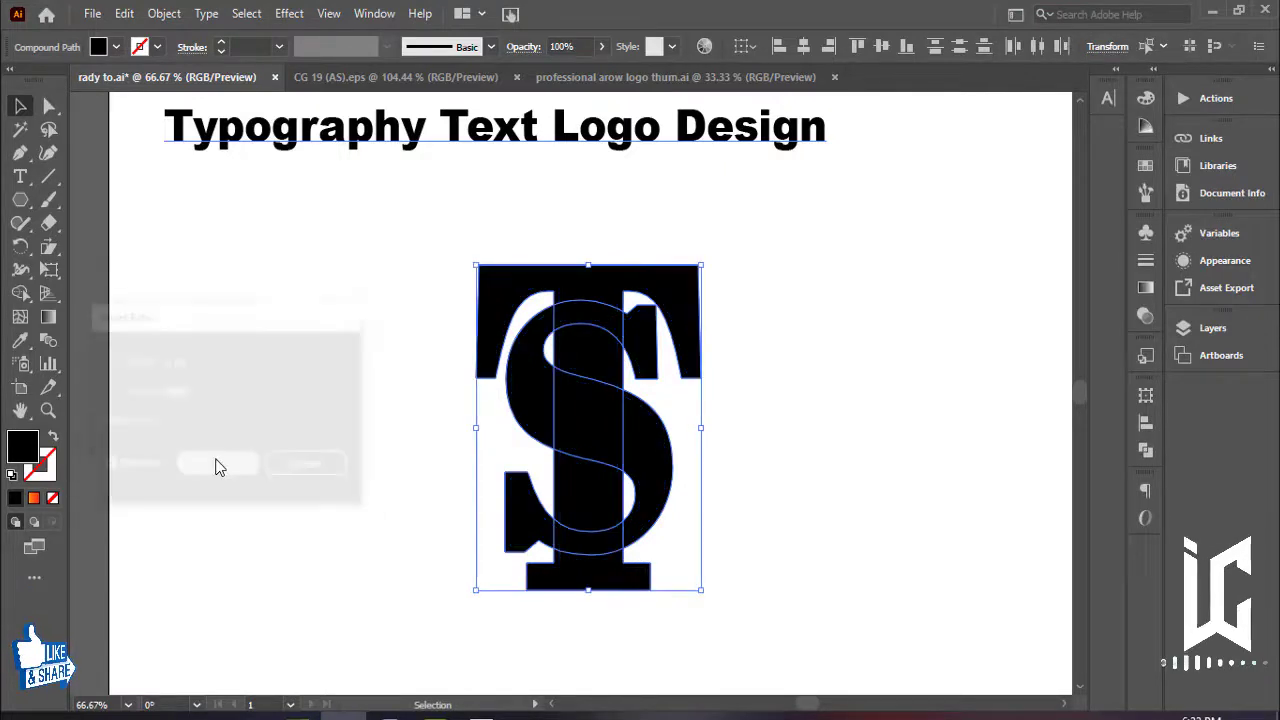
Step: Give the offset outline a CMYK Red stroke at 3 pt
{"action": "left_click", "coordinate": [157, 48]}
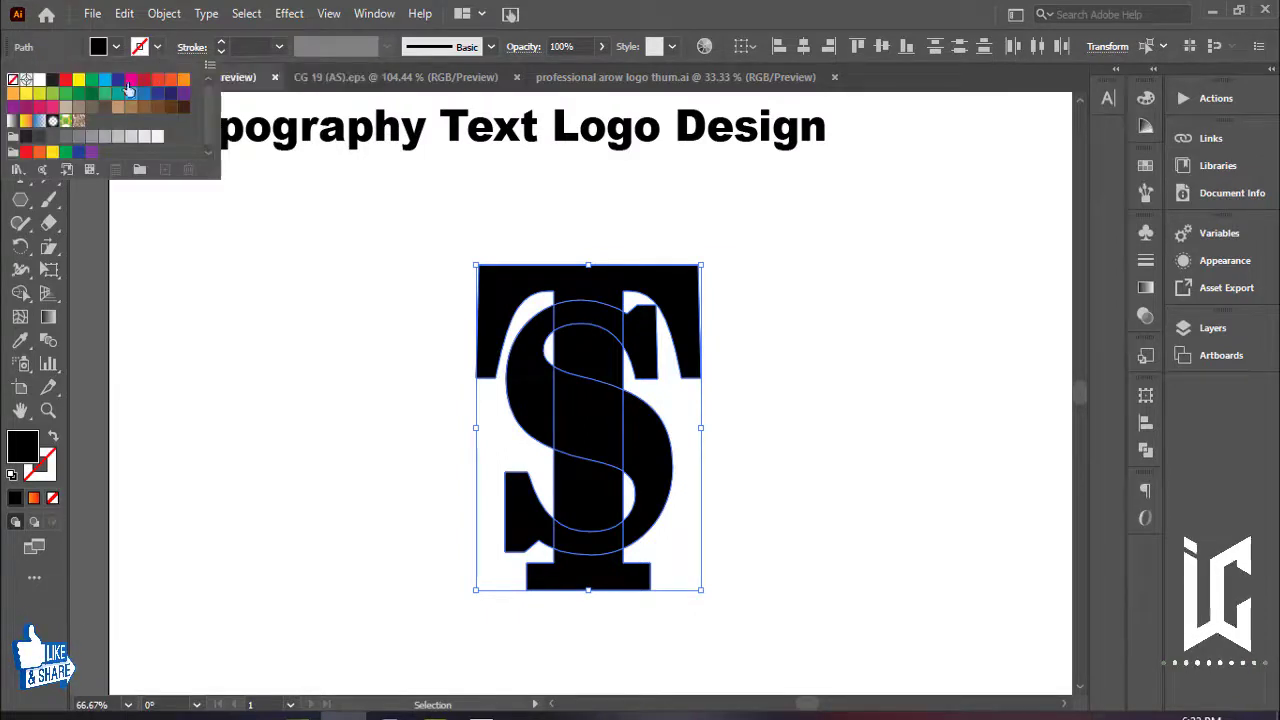
{"action": "left_click", "coordinate": [64, 82]}
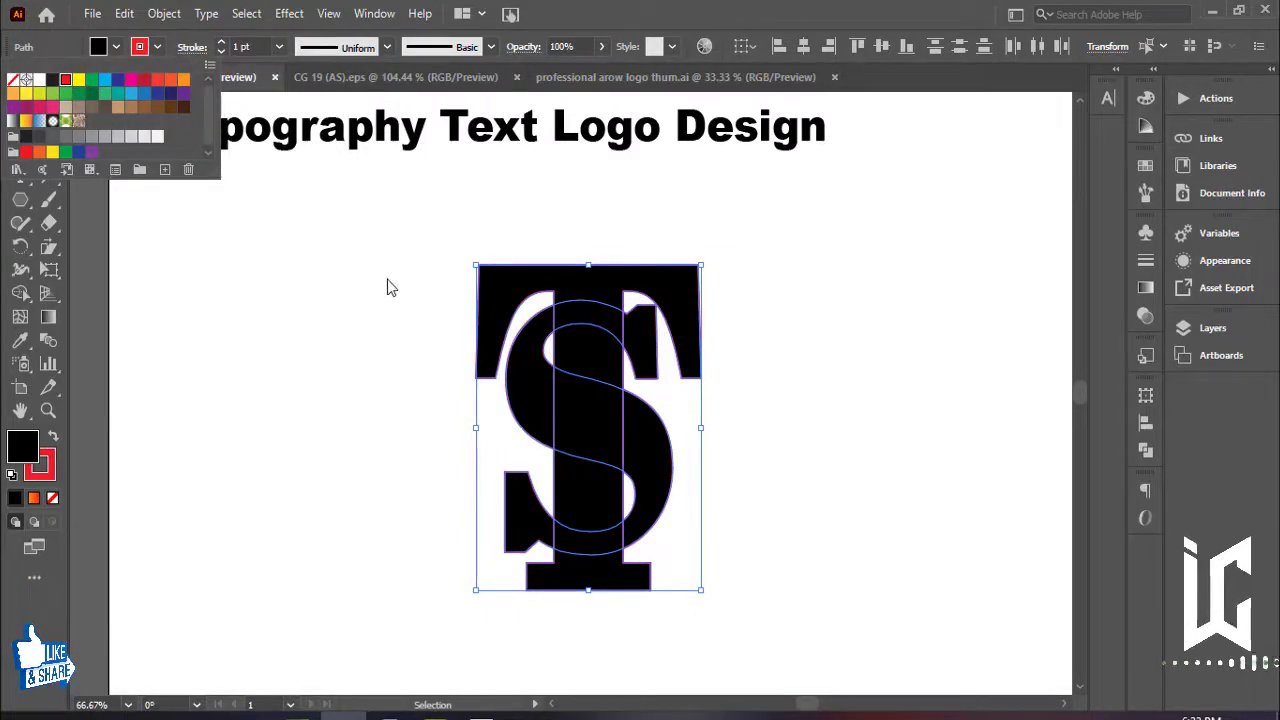
{"action": "left_click", "coordinate": [279, 47]}
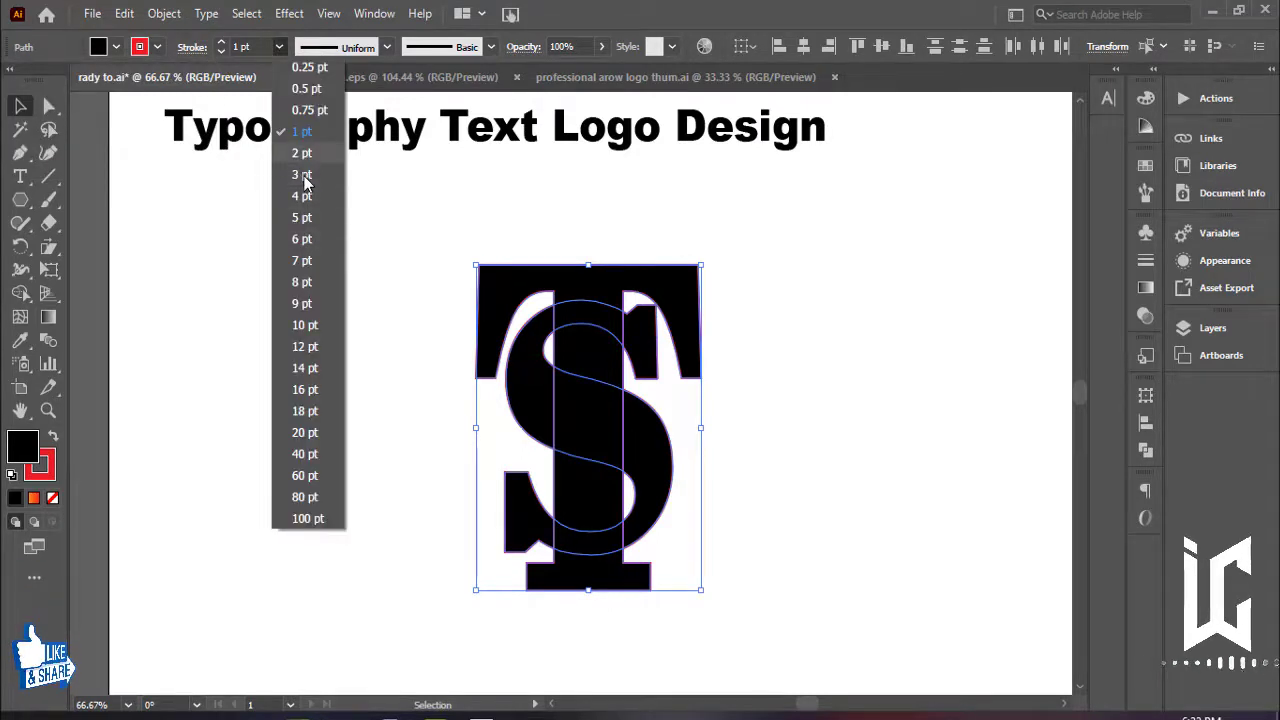
{"action": "left_click", "coordinate": [301, 174]}
Step: Zoom to 200% and reduce the red stroke weight to 2 pt
{"action": "key", "text": "ctrl+plus"}
{"action": "key", "text": "ctrl+plus"}
{"action": "key", "text": "ctrl+plus"}
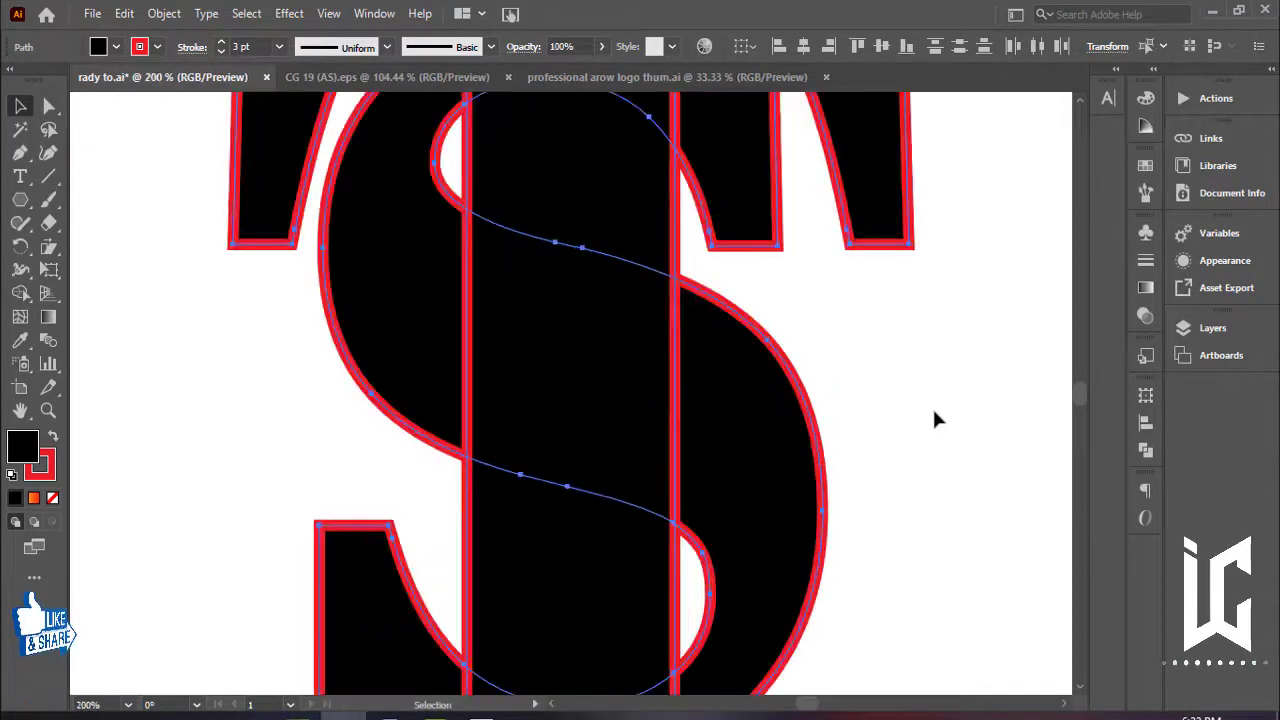
{"action": "scroll", "coordinate": [927, 428], "scroll_direction": "up", "scroll_amount": 3}
{"action": "left_click", "coordinate": [900, 362]}
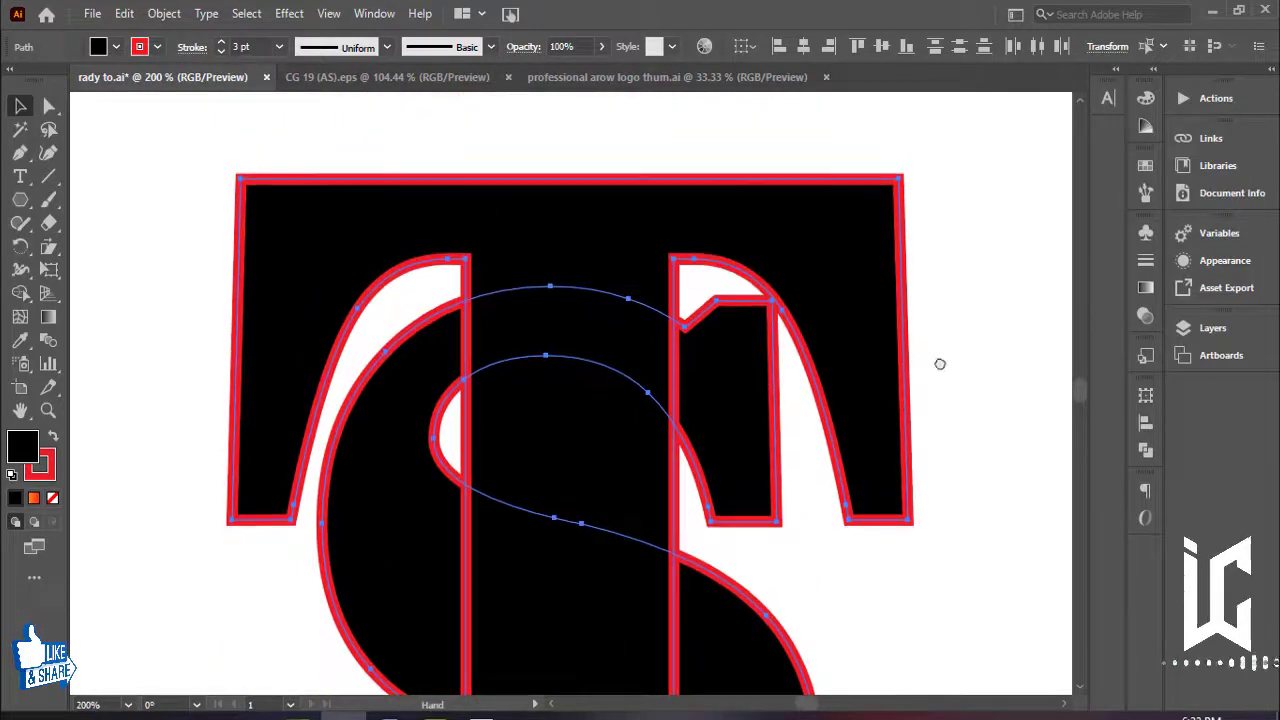
{"action": "left_click", "coordinate": [279, 48]}
{"action": "left_click", "coordinate": [302, 152]}
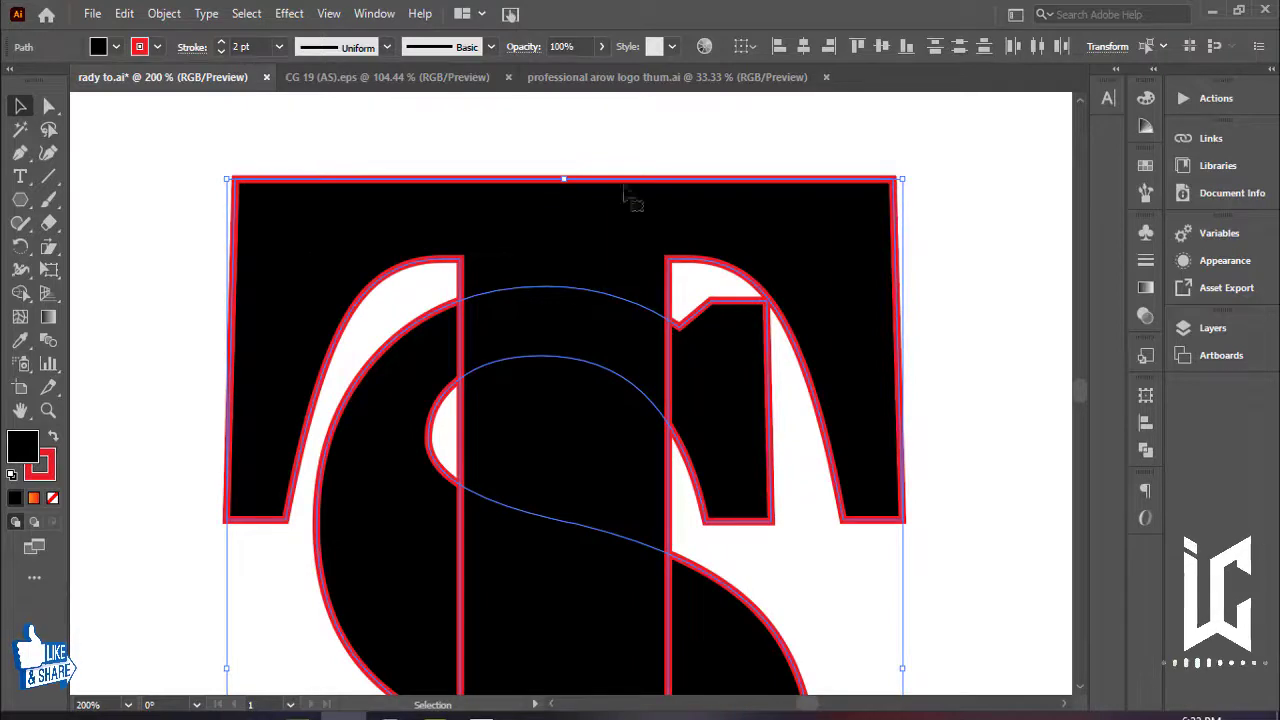
{"action": "scroll", "coordinate": [729, 487], "scroll_direction": "down", "scroll_amount": 5}
{"action": "scroll", "coordinate": [740, 400], "scroll_direction": "down", "scroll_amount": 4}
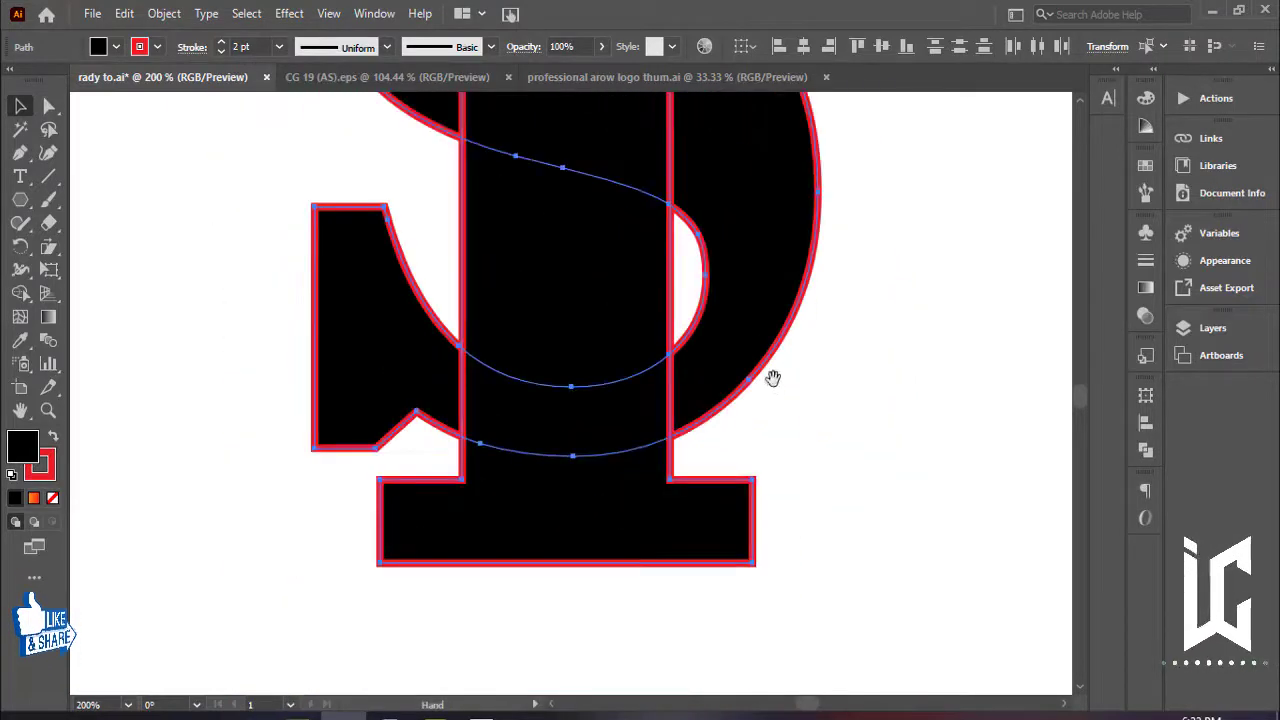
{"action": "scroll", "coordinate": [829, 490], "scroll_direction": "up", "scroll_amount": 2}
{"action": "scroll", "coordinate": [839, 434], "scroll_direction": "up", "scroll_amount": 2}
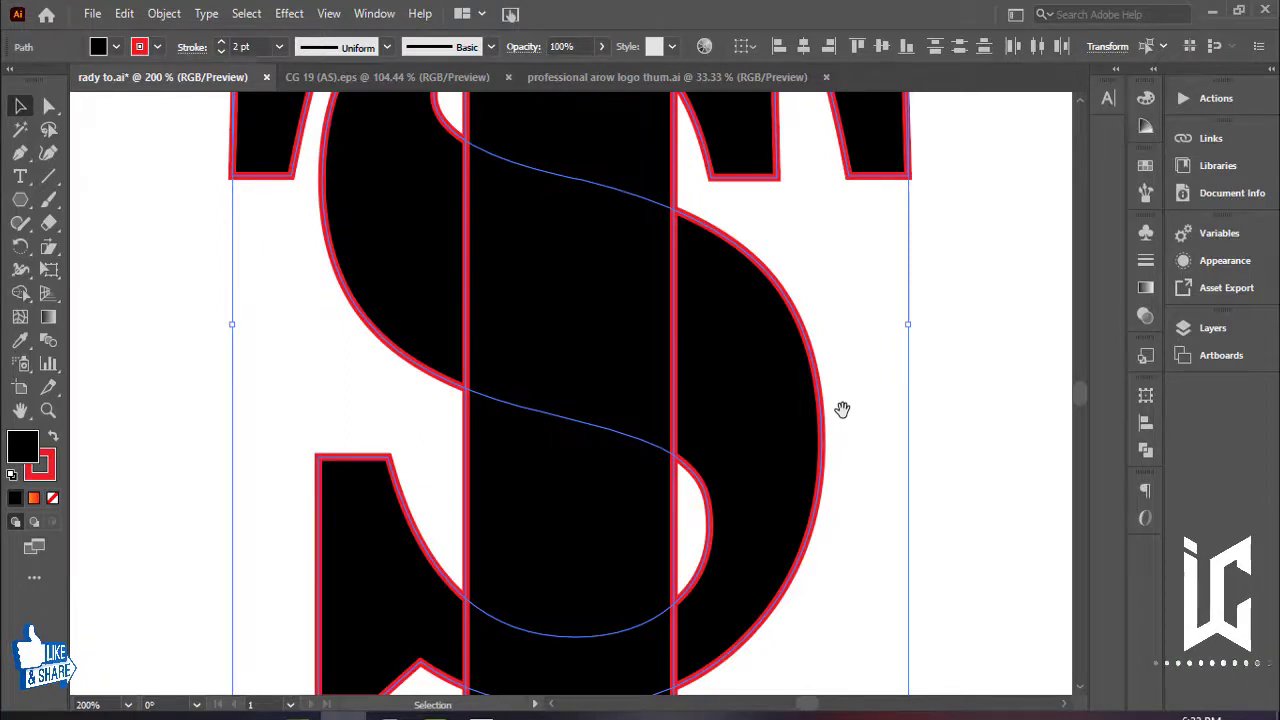
{"action": "scroll", "coordinate": [790, 420], "scroll_direction": "up", "scroll_amount": 5}
{"action": "scroll", "coordinate": [800, 515], "scroll_direction": "up", "scroll_amount": 3}
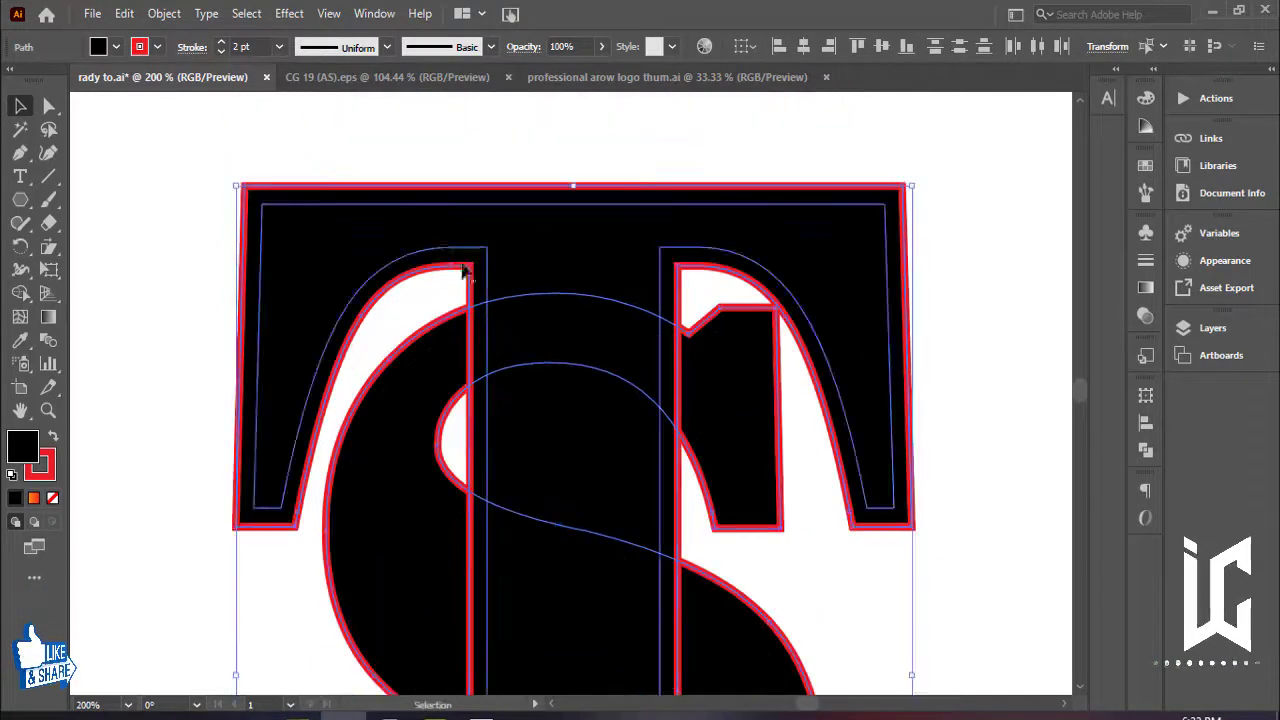
Step: Select the outline and monogram together with the Shape Builder tool, zoomed in
{"action": "left_click", "coordinate": [203, 249]}
{"action": "left_click_drag", "start_coordinate": [171, 209], "coordinate": [858, 495]}
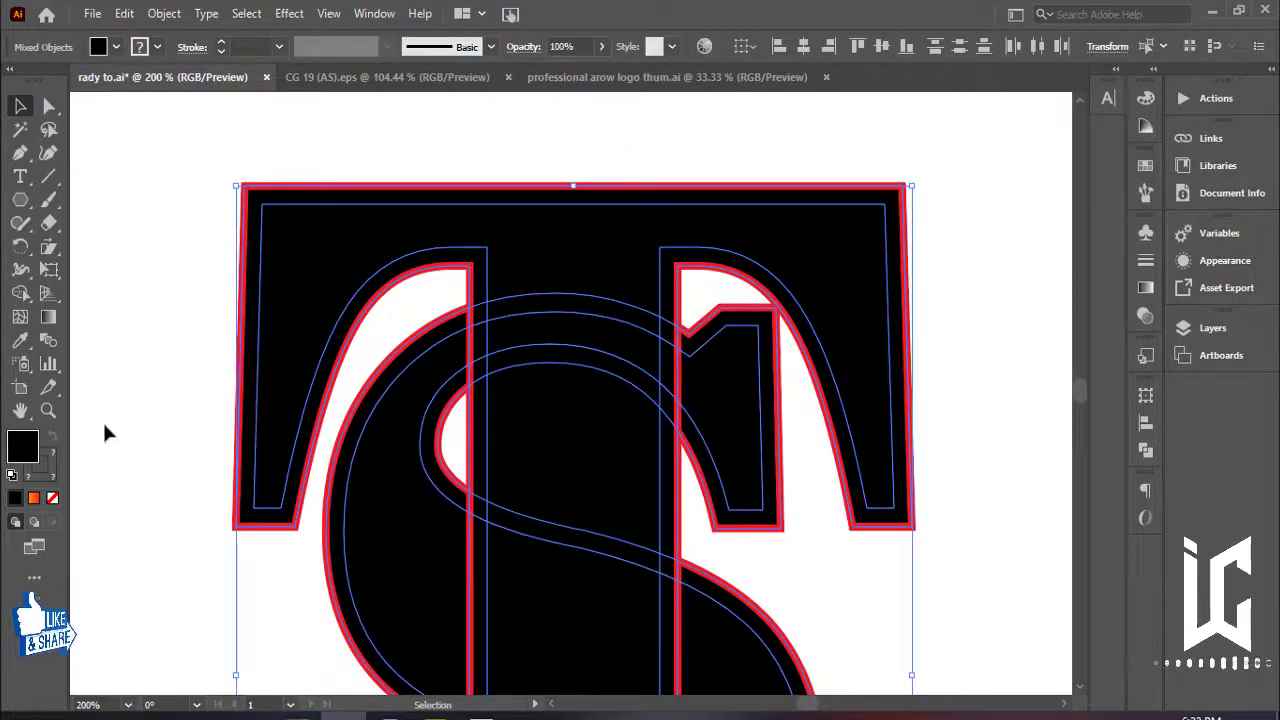
{"action": "left_click", "coordinate": [21, 291]}
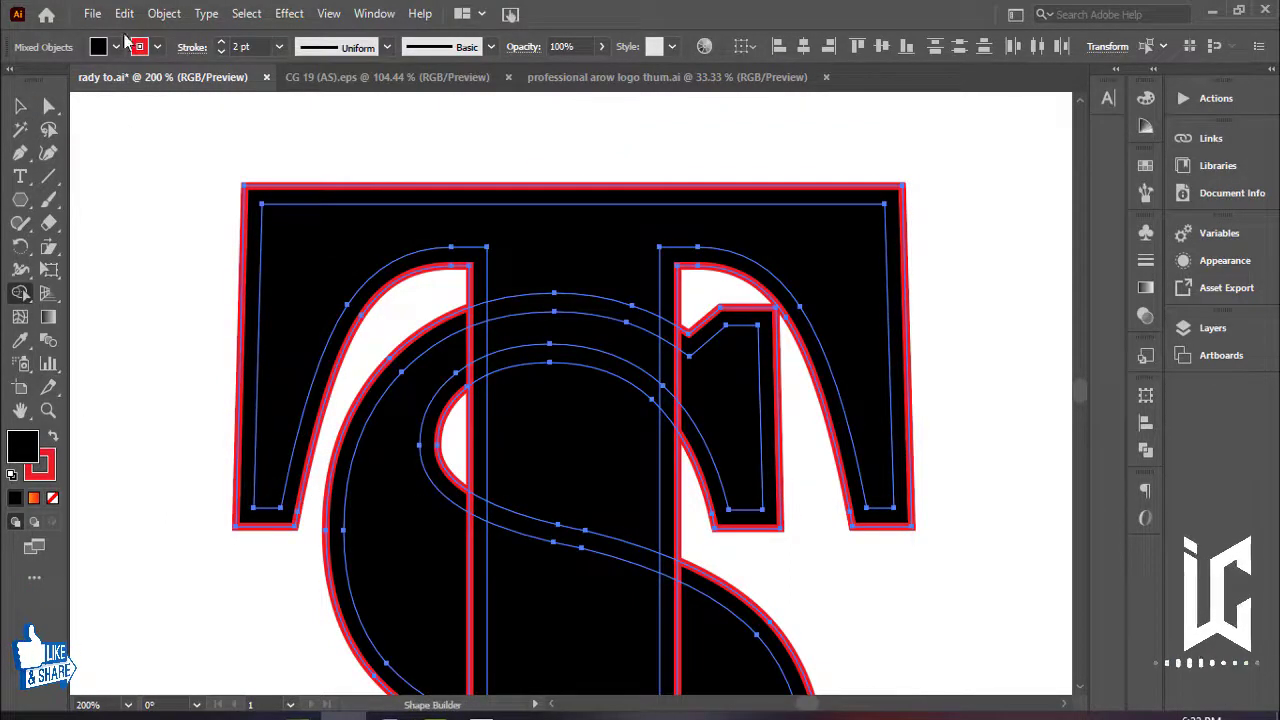
{"action": "left_click", "coordinate": [117, 47]}
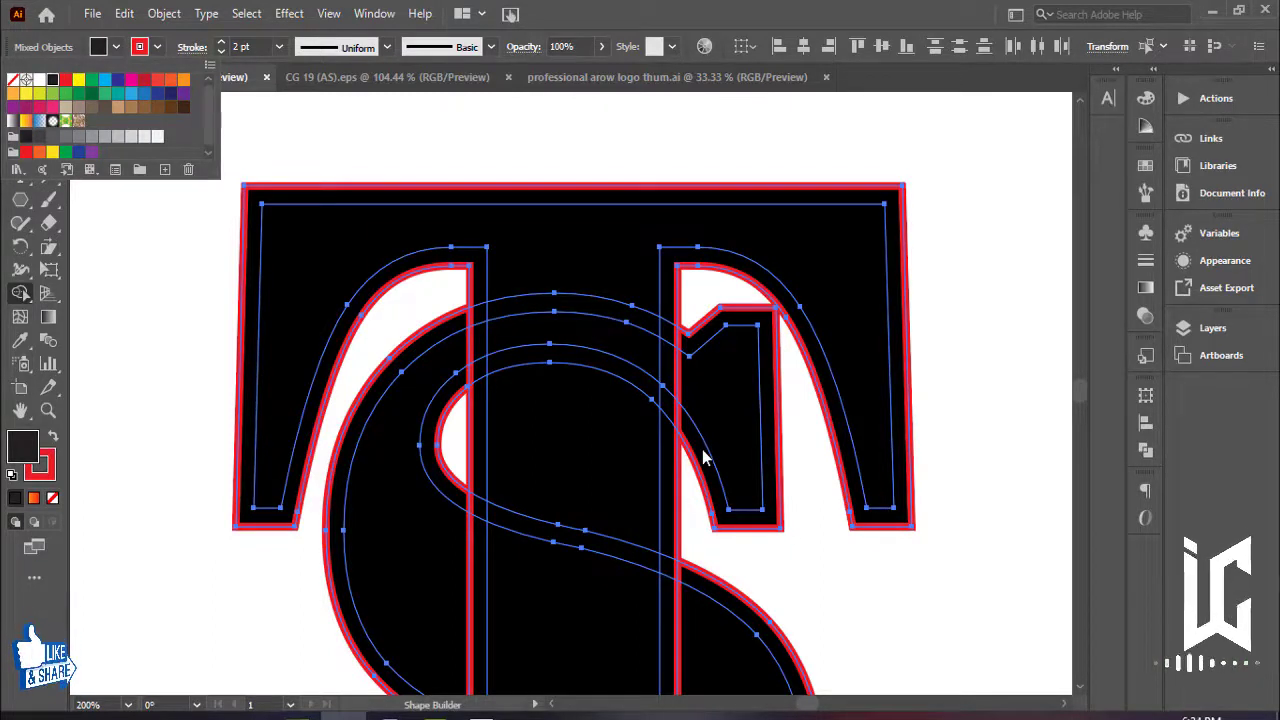
{"action": "key", "text": "Escape"}
{"action": "key", "text": "ctrl+equal"}
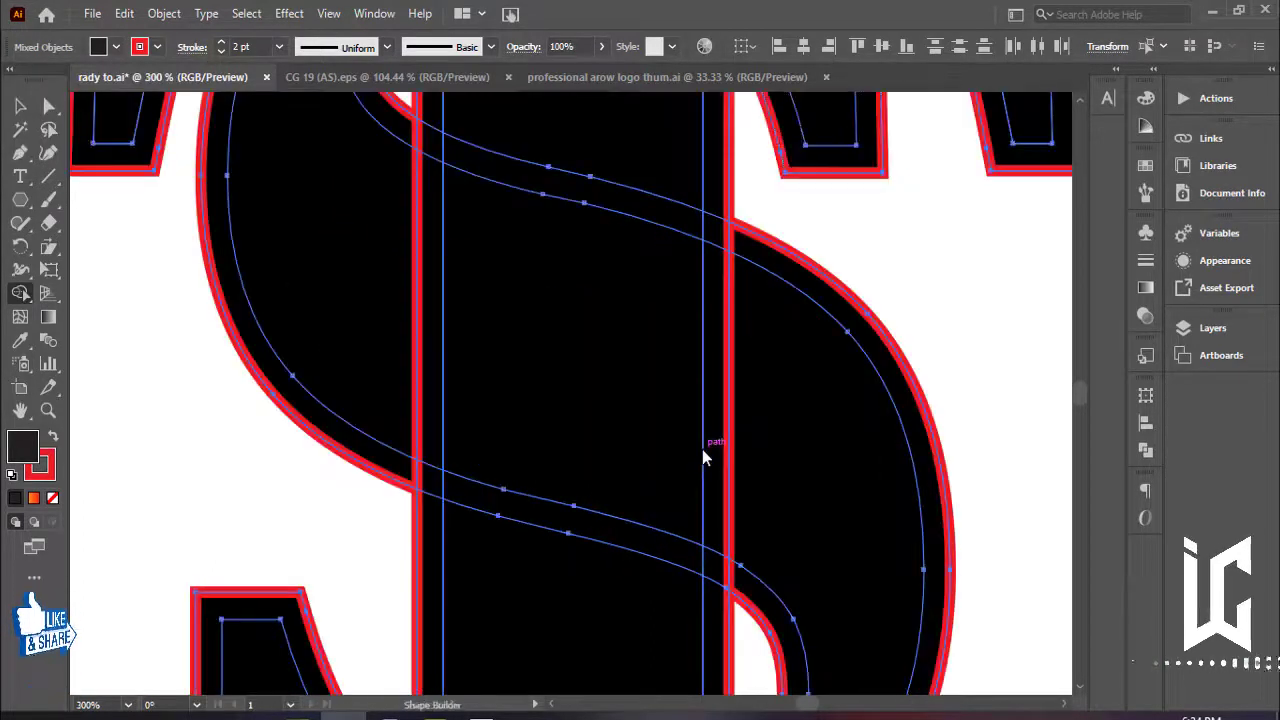
{"action": "mouse_move", "coordinate": [702, 449]}
{"action": "left_mouse_down"}
{"action": "mouse_move", "coordinate": [686, 258]}
{"action": "mouse_move", "coordinate": [713, 408]}
{"action": "left_mouse_up"}
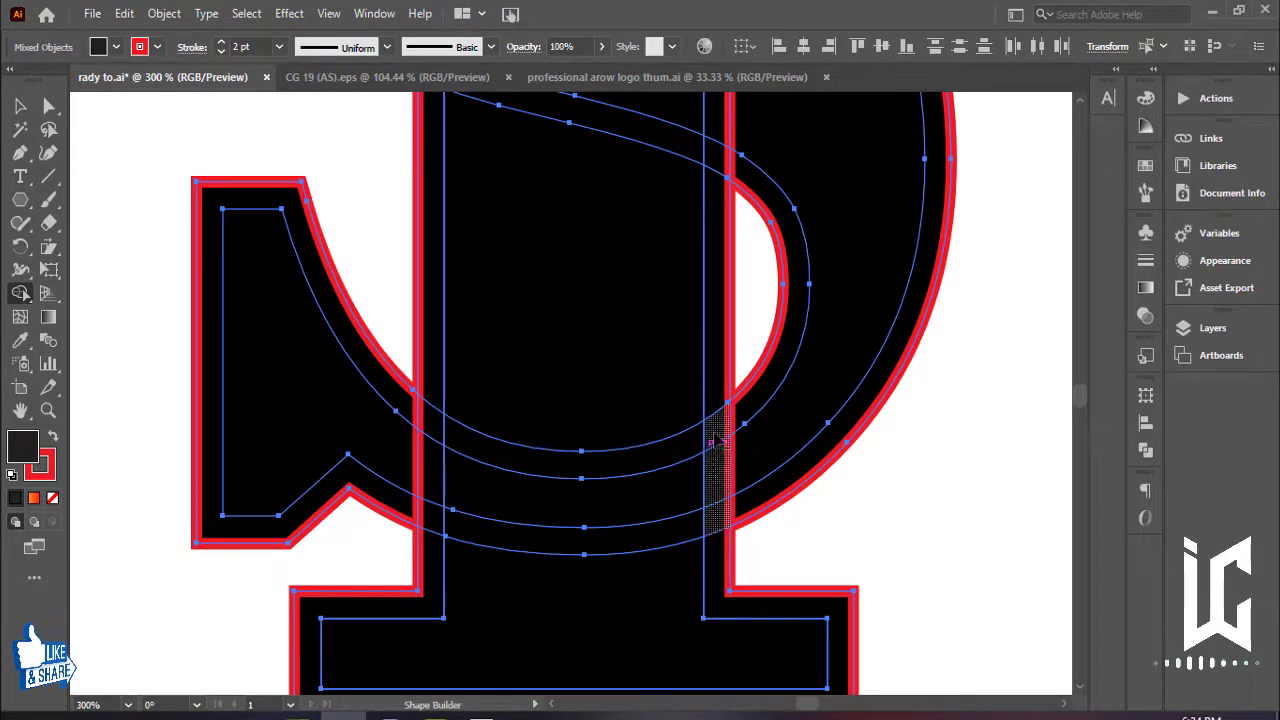
Step: Delete the thin black slivers on both sides of the T's stems
{"action": "left_click", "coordinate": [716, 512], "text": "alt"}
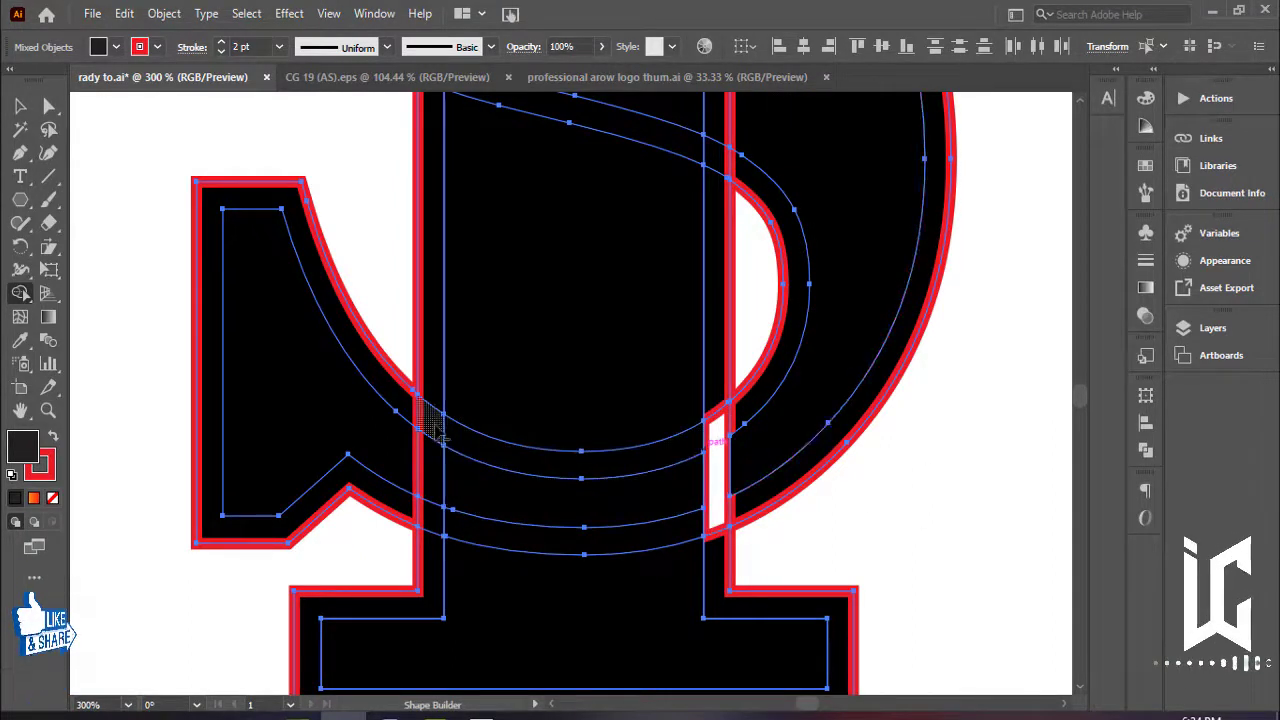
{"action": "left_click", "coordinate": [430, 468], "text": "alt"}
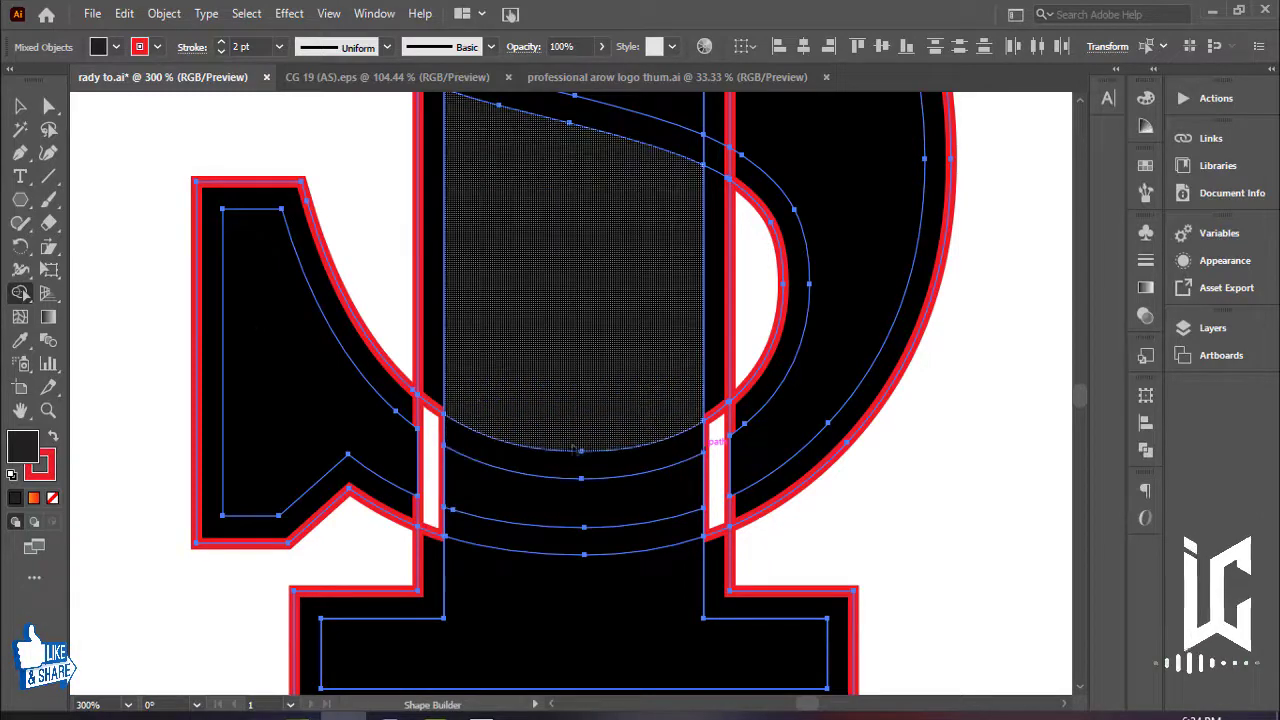
{"action": "mouse_move", "coordinate": [707, 372]}
{"action": "left_mouse_down"}
{"action": "mouse_move", "coordinate": [743, 614]}
{"action": "mouse_move", "coordinate": [723, 503]}
{"action": "mouse_move", "coordinate": [697, 557]}
{"action": "left_mouse_up"}
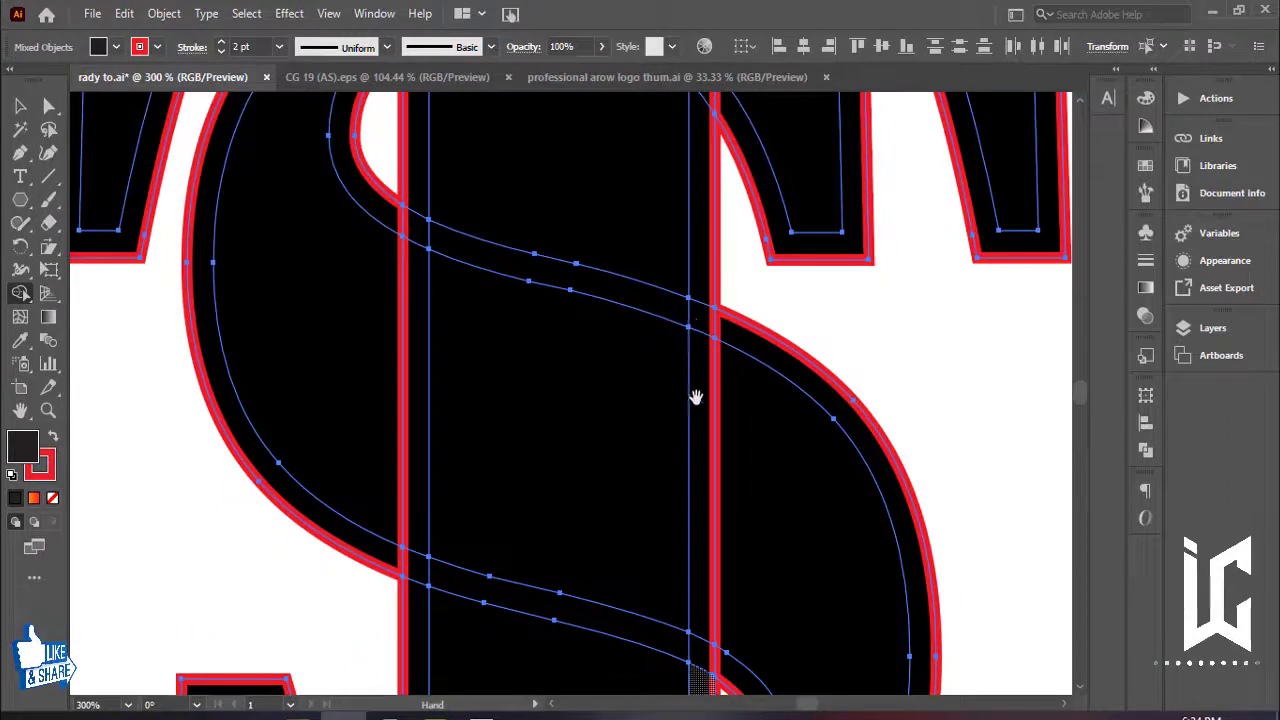
{"action": "left_click_drag", "start_coordinate": [694, 394], "coordinate": [694, 594]}
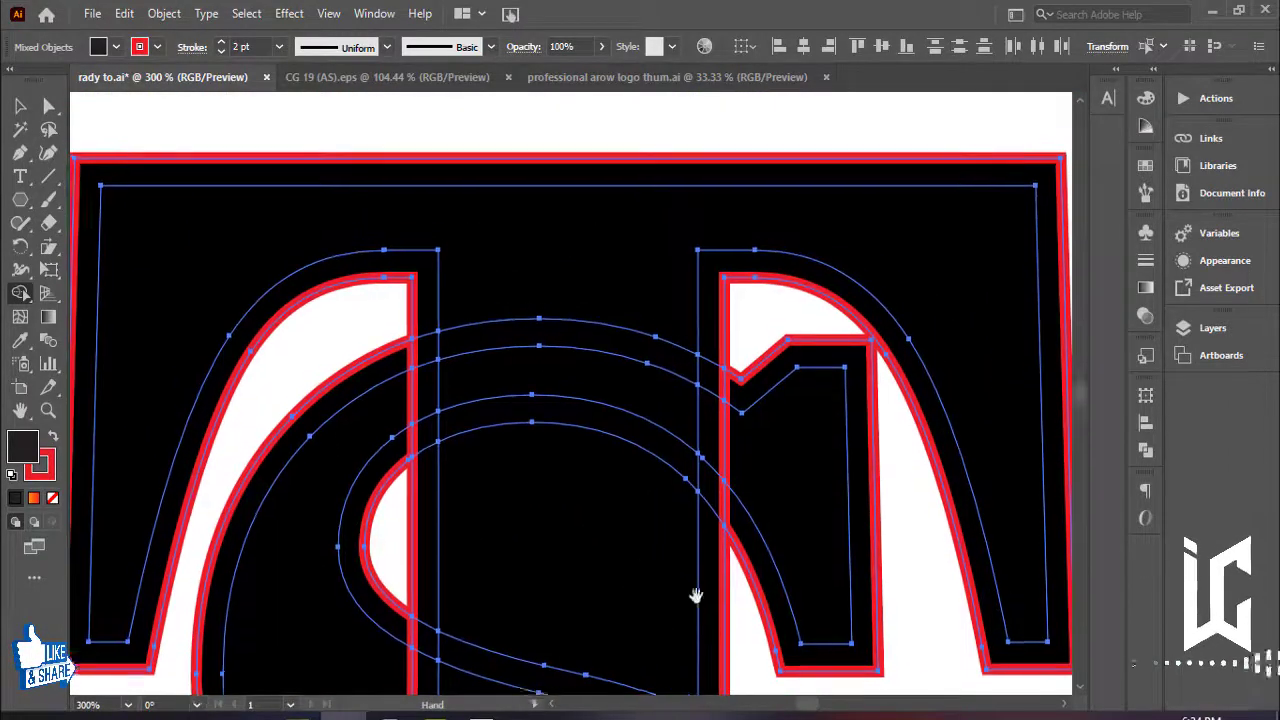
{"action": "left_click", "coordinate": [428, 362], "text": "alt"}
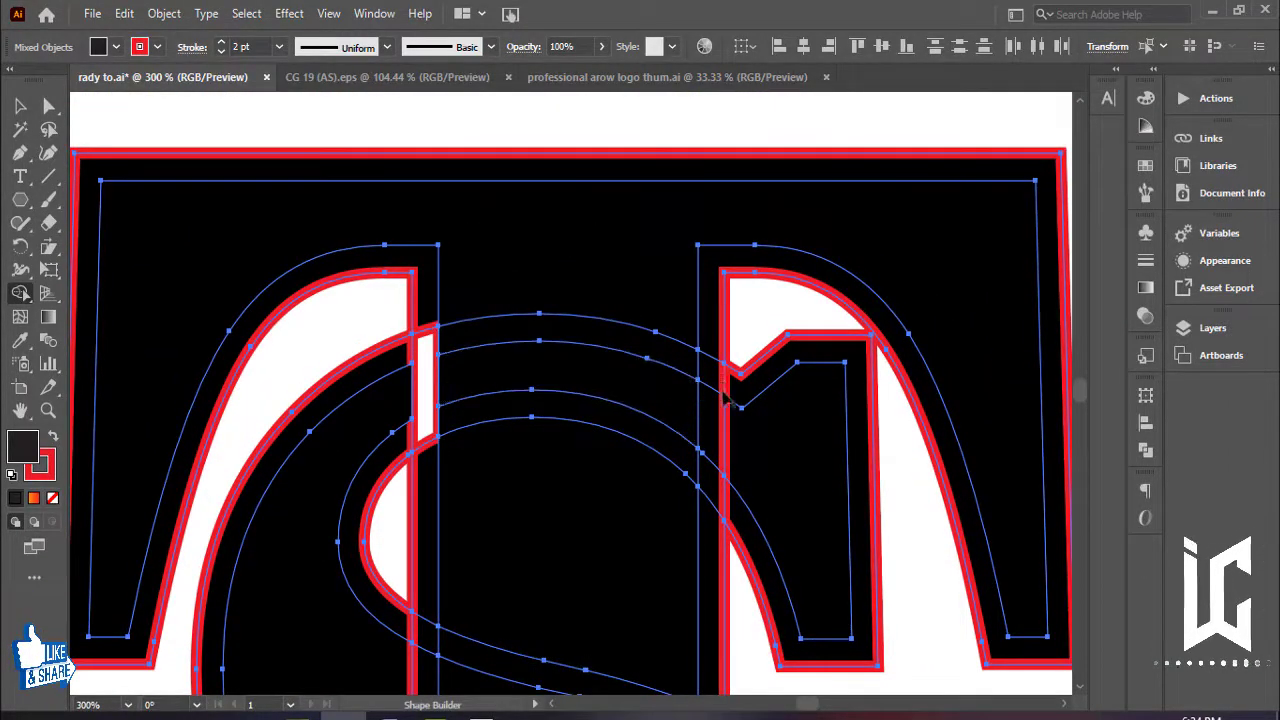
{"action": "left_click_drag", "start_coordinate": [704, 354], "coordinate": [708, 500]}
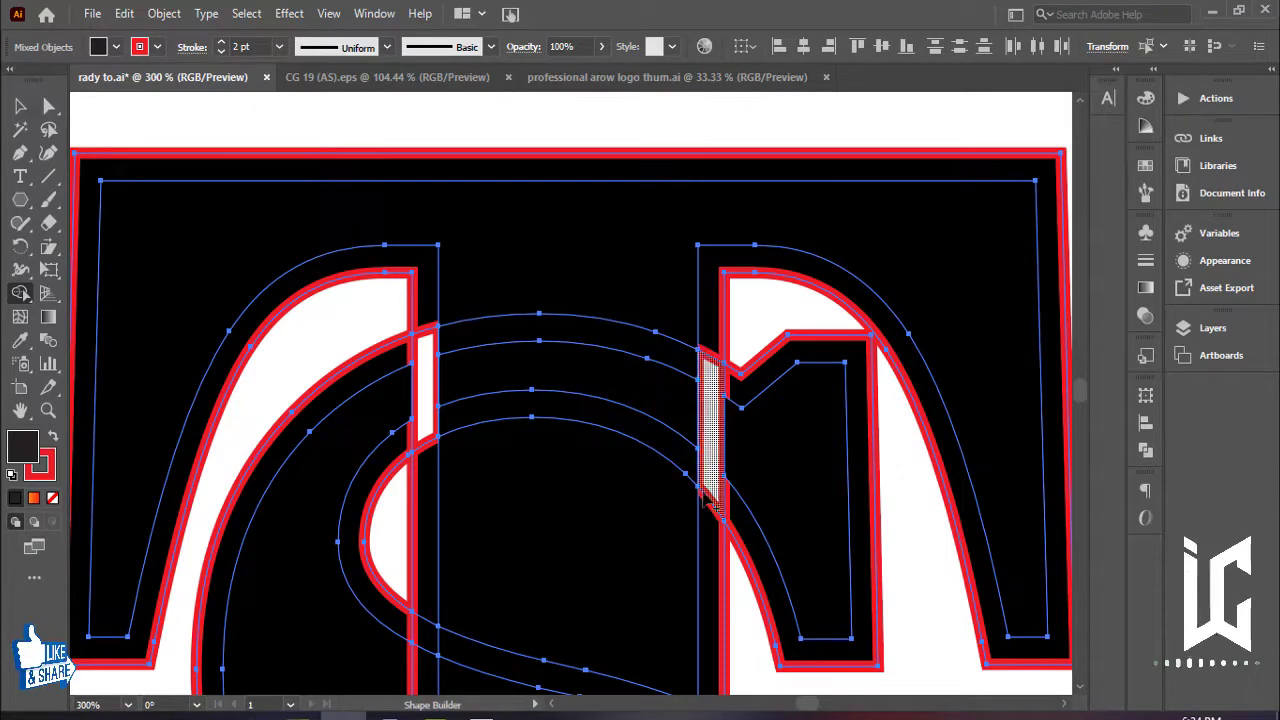
Step: Remove the outer offset band around the T's left serif
{"action": "scroll", "coordinate": [466, 557], "scroll_direction": "down", "scroll_amount": 5}
{"action": "scroll", "coordinate": [537, 514], "scroll_direction": "down", "scroll_amount": 5}
{"action": "scroll", "coordinate": [551, 340], "scroll_direction": "down", "scroll_amount": 5}
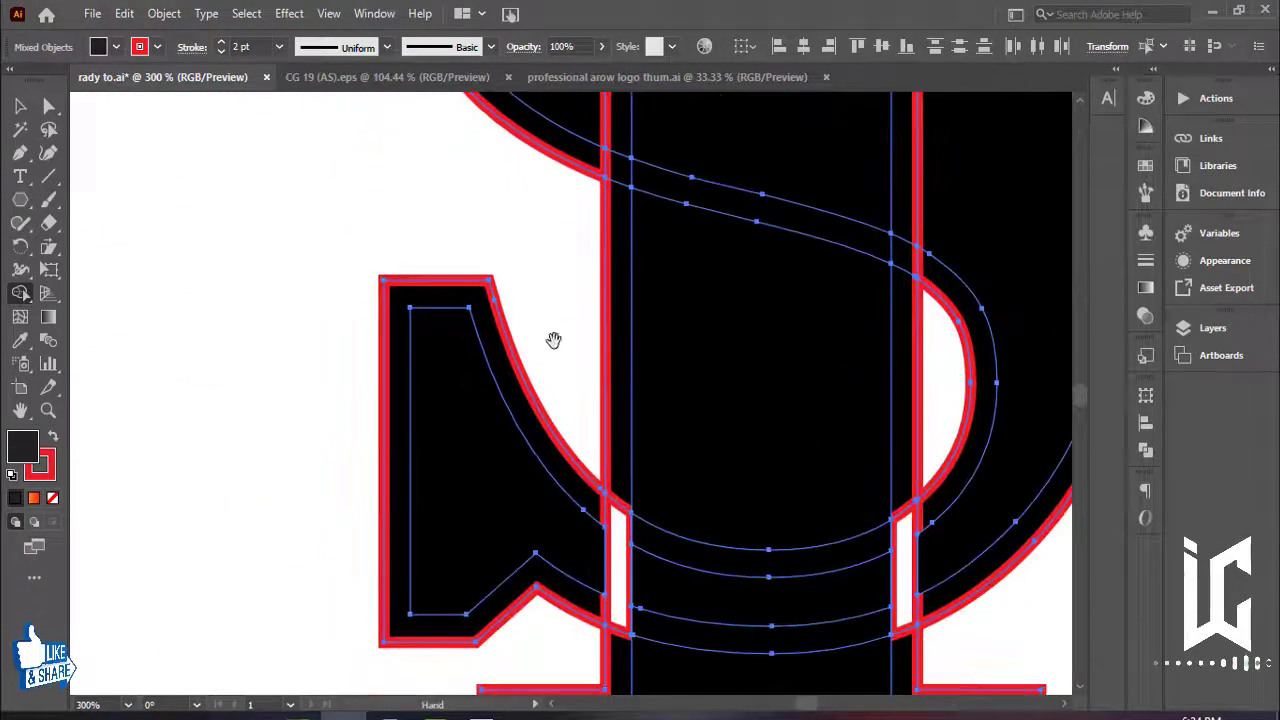
{"action": "scroll", "coordinate": [469, 388], "scroll_direction": "down", "scroll_amount": 5}
{"action": "scroll", "coordinate": [469, 388], "scroll_direction": "down", "scroll_amount": 3}
{"action": "scroll", "coordinate": [506, 523], "scroll_direction": "right", "scroll_amount": 2}
{"action": "scroll", "coordinate": [486, 534], "scroll_direction": "up", "scroll_amount": 2}
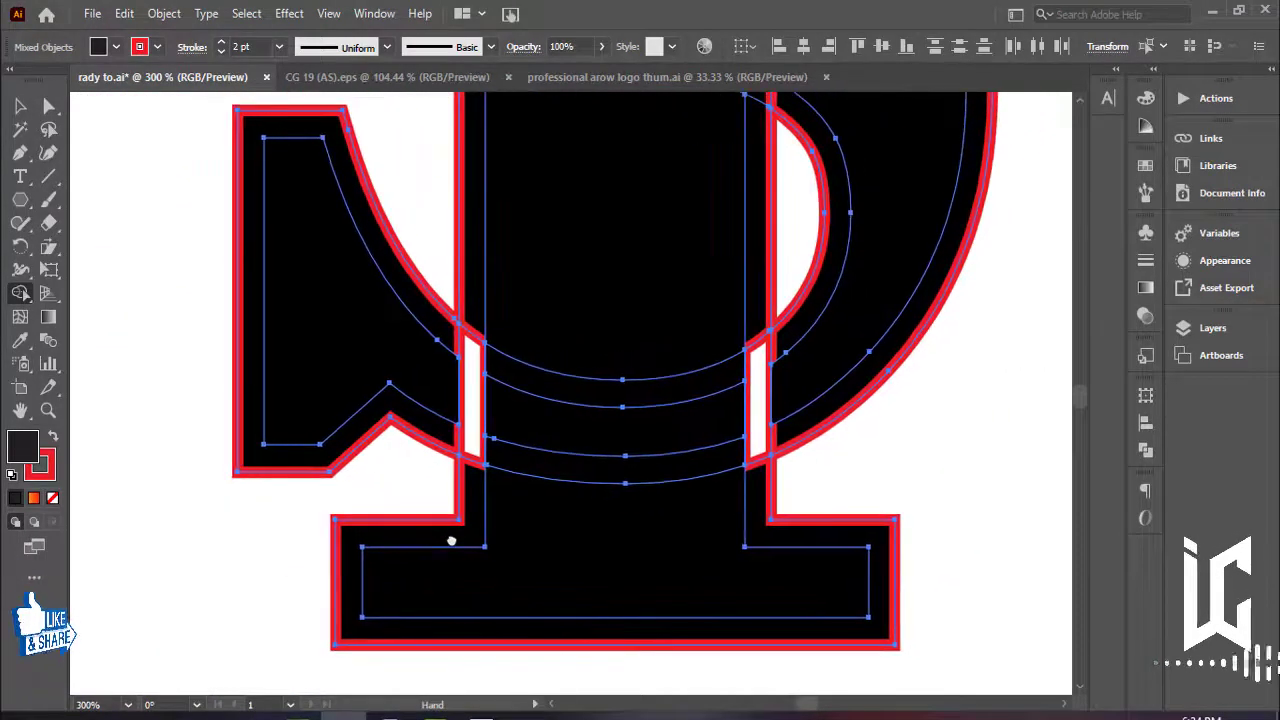
{"action": "scroll", "coordinate": [451, 537], "scroll_direction": "up", "scroll_amount": 2}
{"action": "scroll", "coordinate": [595, 544], "scroll_direction": "up", "scroll_amount": 2}
{"action": "scroll", "coordinate": [603, 489], "scroll_direction": "up", "scroll_amount": 3}
{"action": "scroll", "coordinate": [603, 606], "scroll_direction": "up", "scroll_amount": 3}
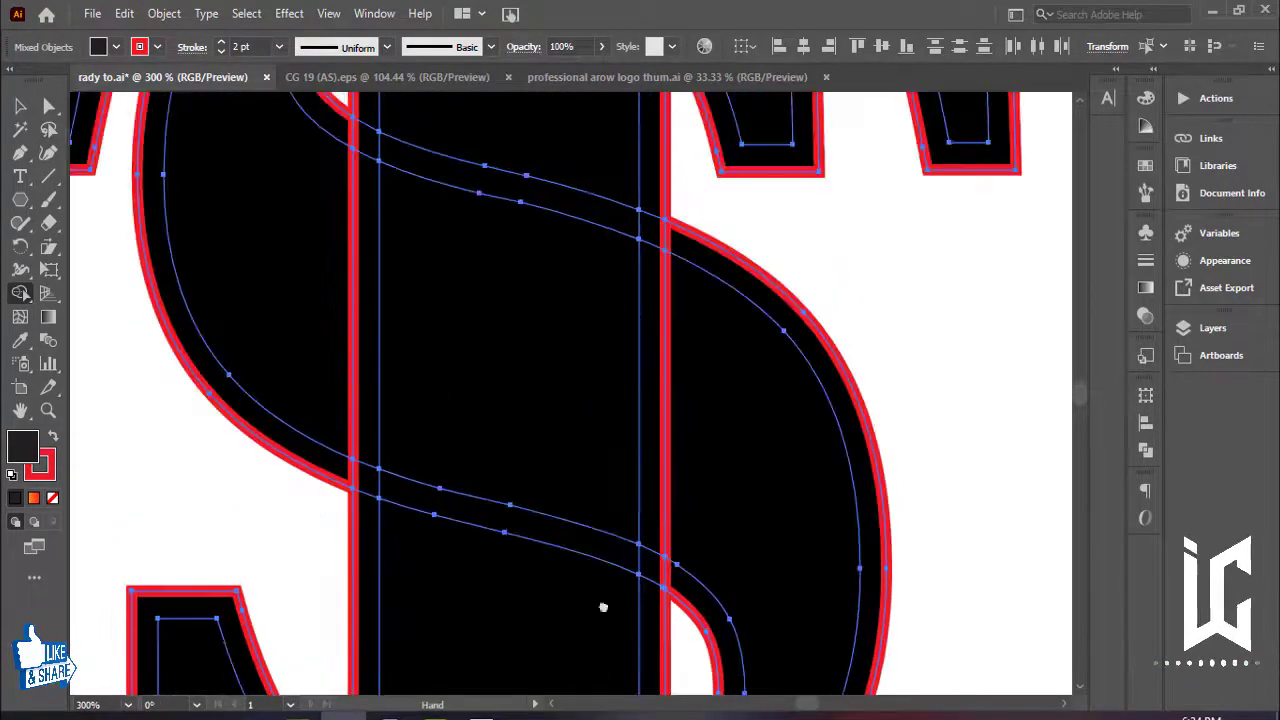
{"action": "scroll", "coordinate": [657, 664], "scroll_direction": "up", "scroll_amount": 3}
{"action": "scroll", "coordinate": [777, 280], "scroll_direction": "down", "scroll_amount": 3}
{"action": "scroll", "coordinate": [646, 371], "scroll_direction": "left", "scroll_amount": 2}
{"action": "scroll", "coordinate": [663, 326], "scroll_direction": "left", "scroll_amount": 3}
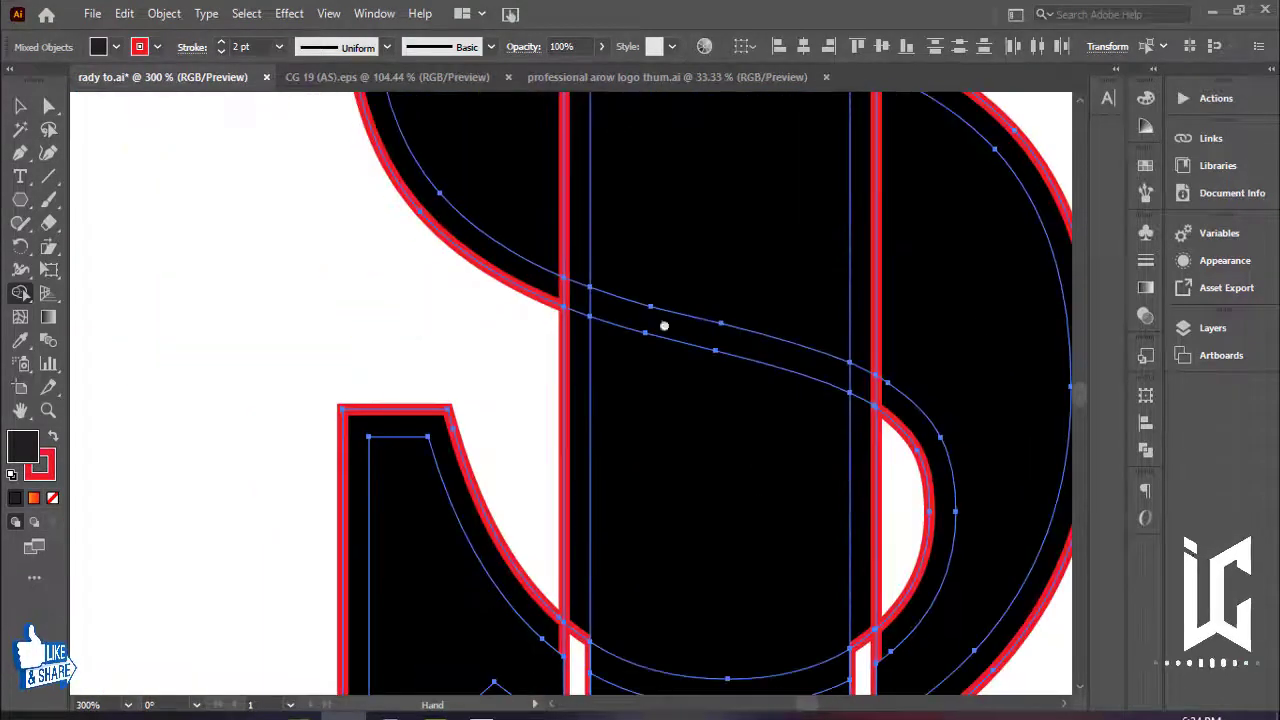
{"action": "scroll", "coordinate": [447, 530], "scroll_direction": "left", "scroll_amount": 2}
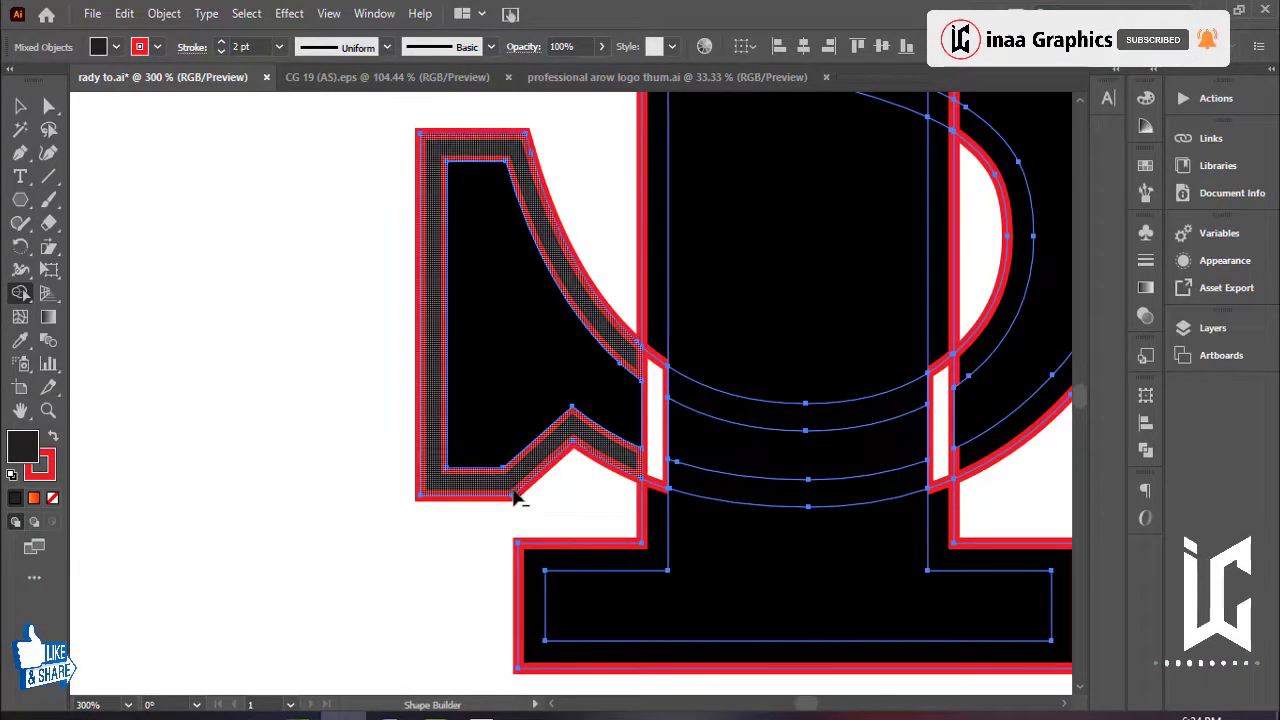
{"action": "left_click", "coordinate": [514, 491], "text": "alt"}
{"action": "key", "text": "v"}
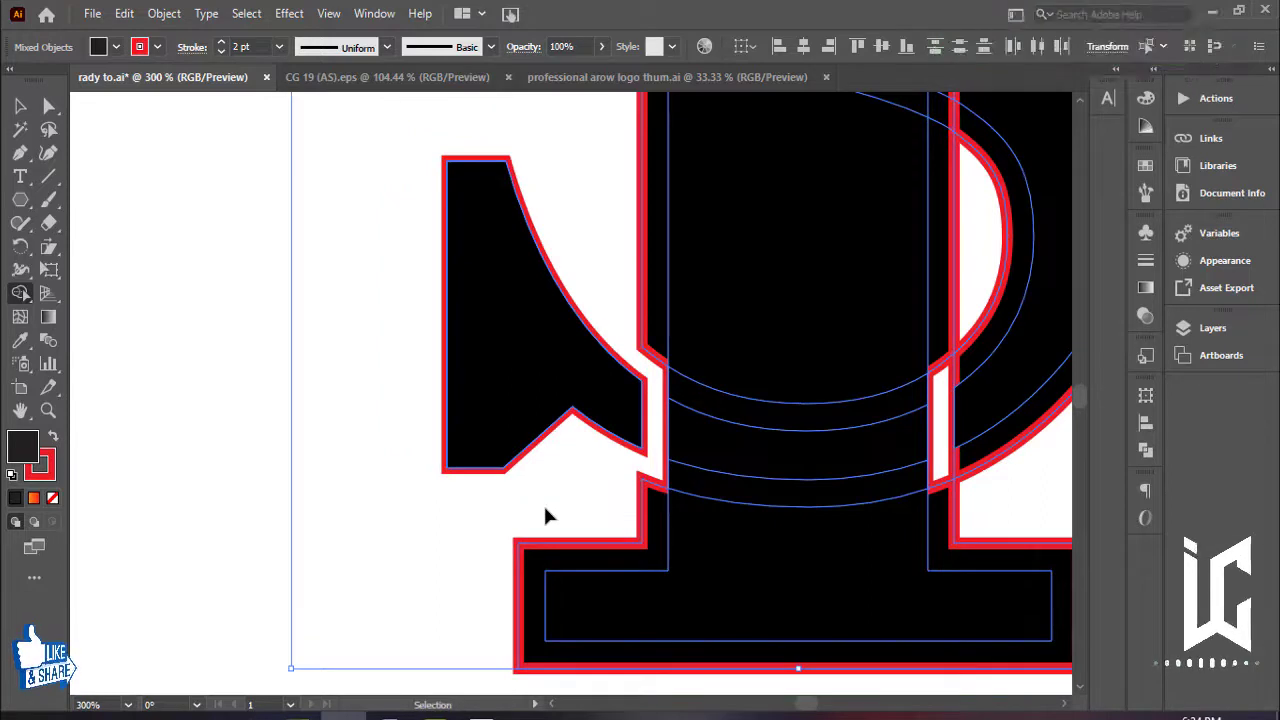
{"action": "key", "text": "ctrl+z"}
{"action": "key", "text": "shift+m"}
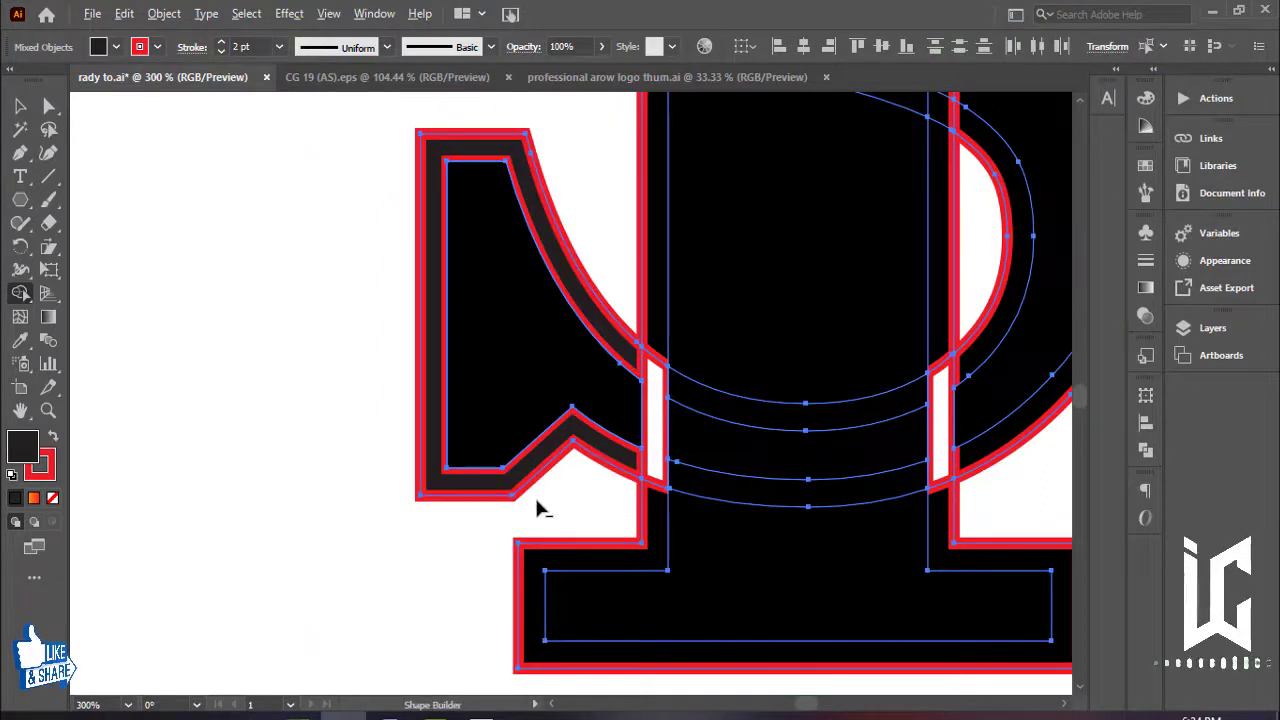
{"action": "left_click_drag", "start_coordinate": [534, 495], "coordinate": [522, 467]}
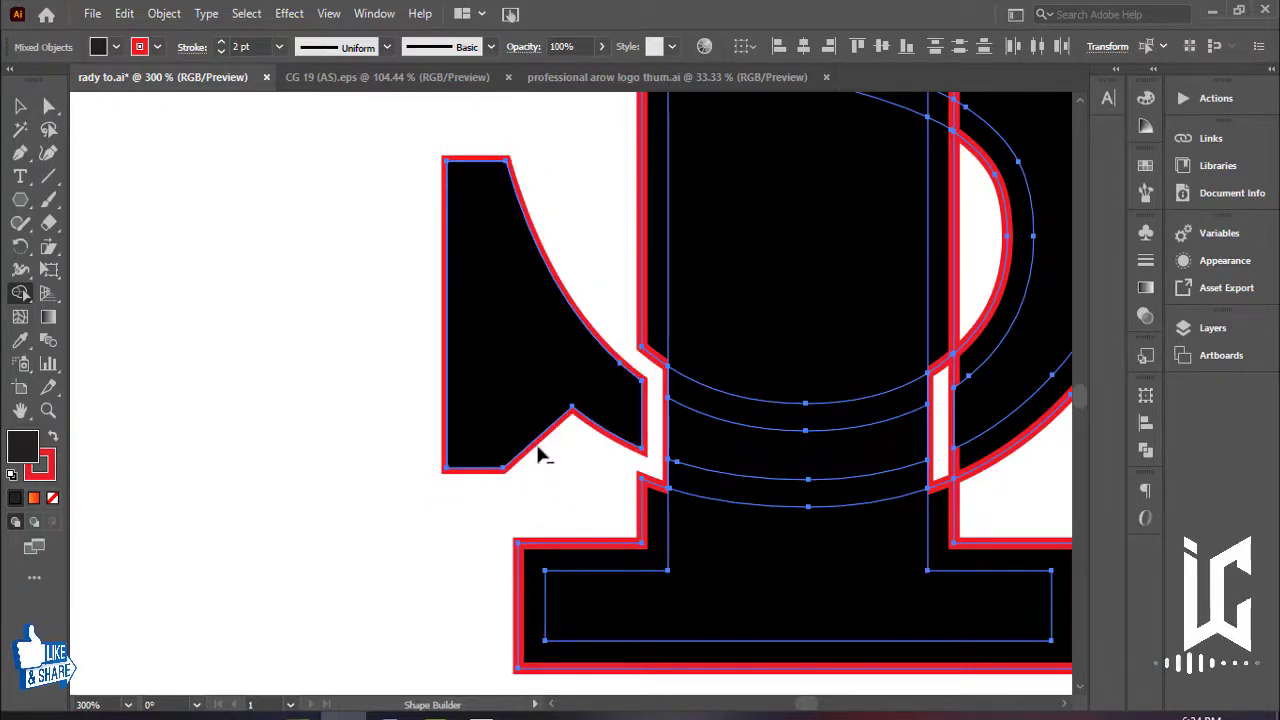
Step: Remove the outer bands around the T's bottom bar and the S's right curve
{"action": "key", "text": "alt+space"}
{"action": "left_click_drag", "start_coordinate": [643, 574], "coordinate": [417, 508]}
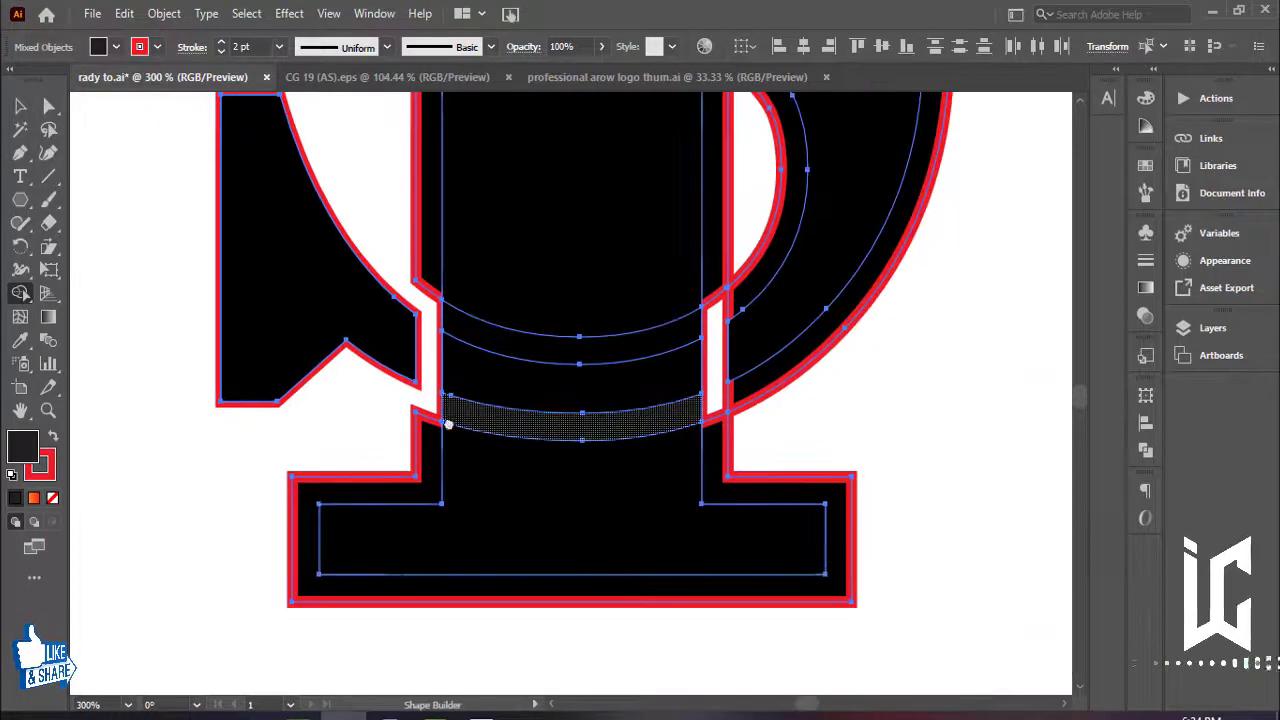
{"action": "key", "text": "Escape"}
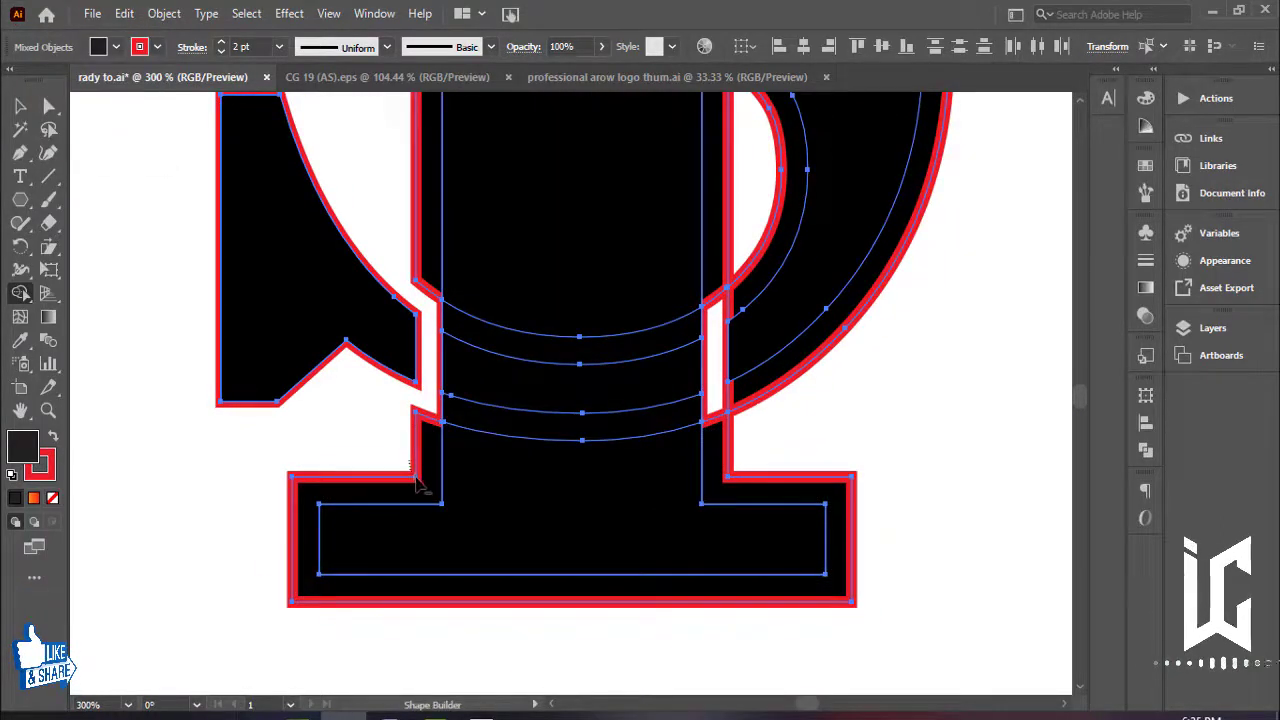
{"action": "left_click", "coordinate": [418, 484], "text": "alt"}
{"action": "left_click_drag", "start_coordinate": [812, 421], "coordinate": [775, 593]}
{"action": "key", "text": "alt+space"}
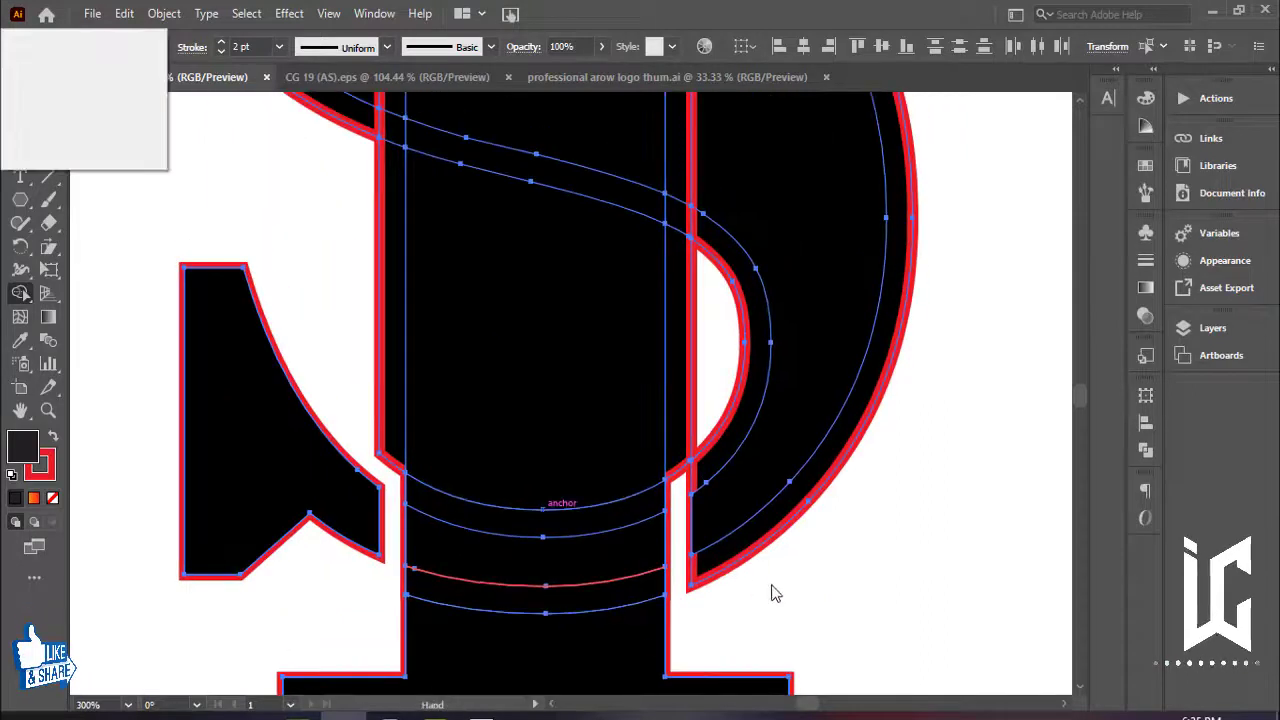
{"action": "key", "text": "Escape"}
{"action": "left_click", "coordinate": [781, 522], "text": "alt"}
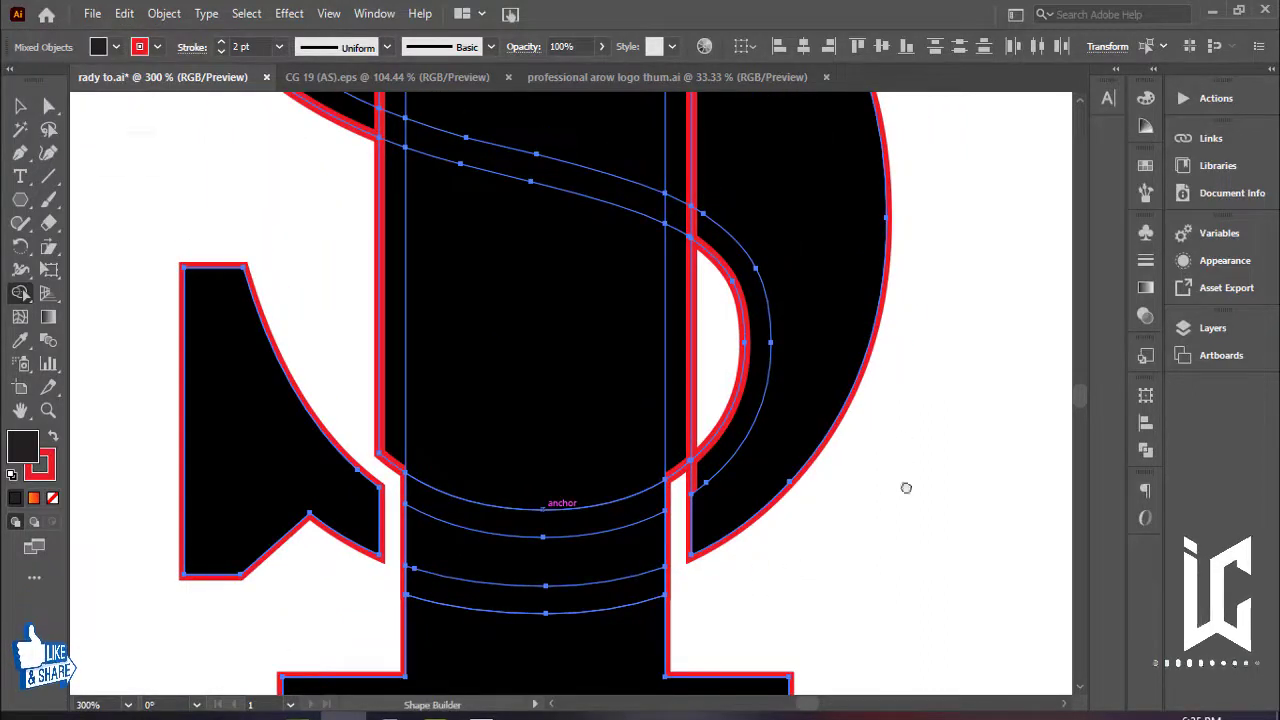
Step: Remove the band inside the right curve, the S's upper-left band, and both thin vertical strips
{"action": "left_click_drag", "start_coordinate": [904, 354], "coordinate": [914, 528]}
{"action": "key", "text": "alt+space"}
{"action": "key", "text": "Escape"}
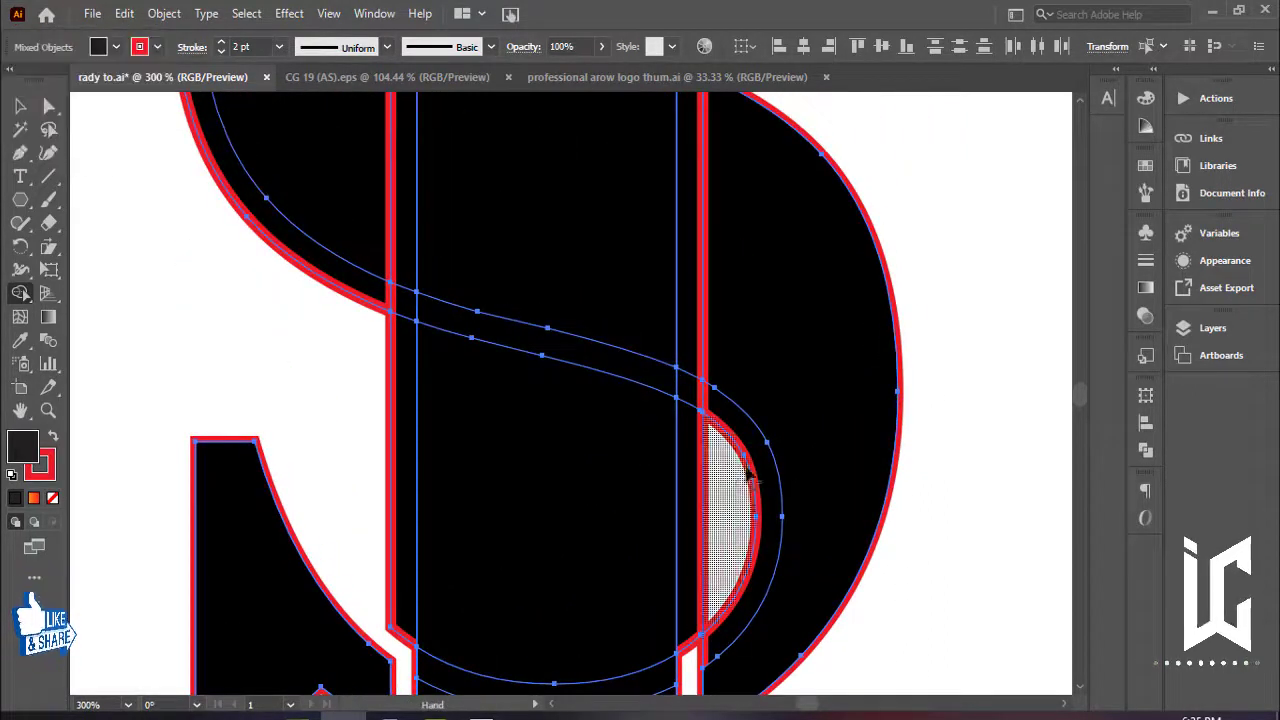
{"action": "left_click", "coordinate": [766, 480], "text": "alt"}
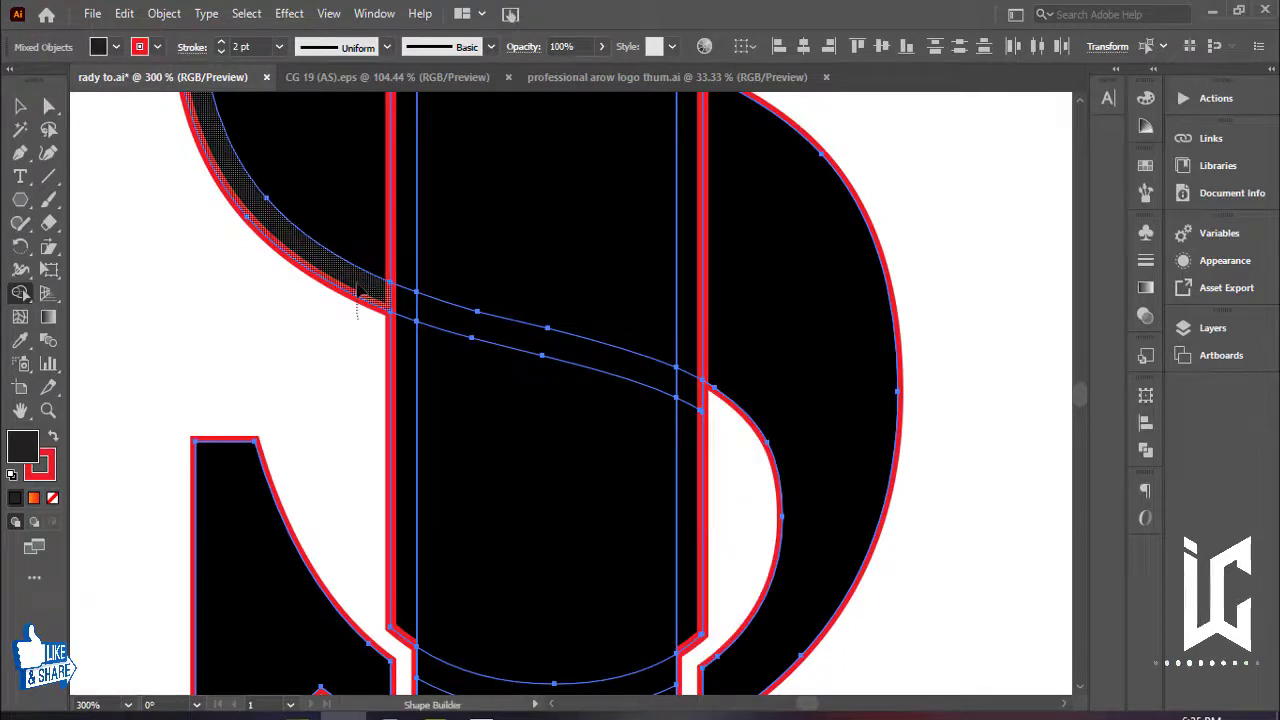
{"action": "left_click", "coordinate": [352, 282], "text": "alt"}
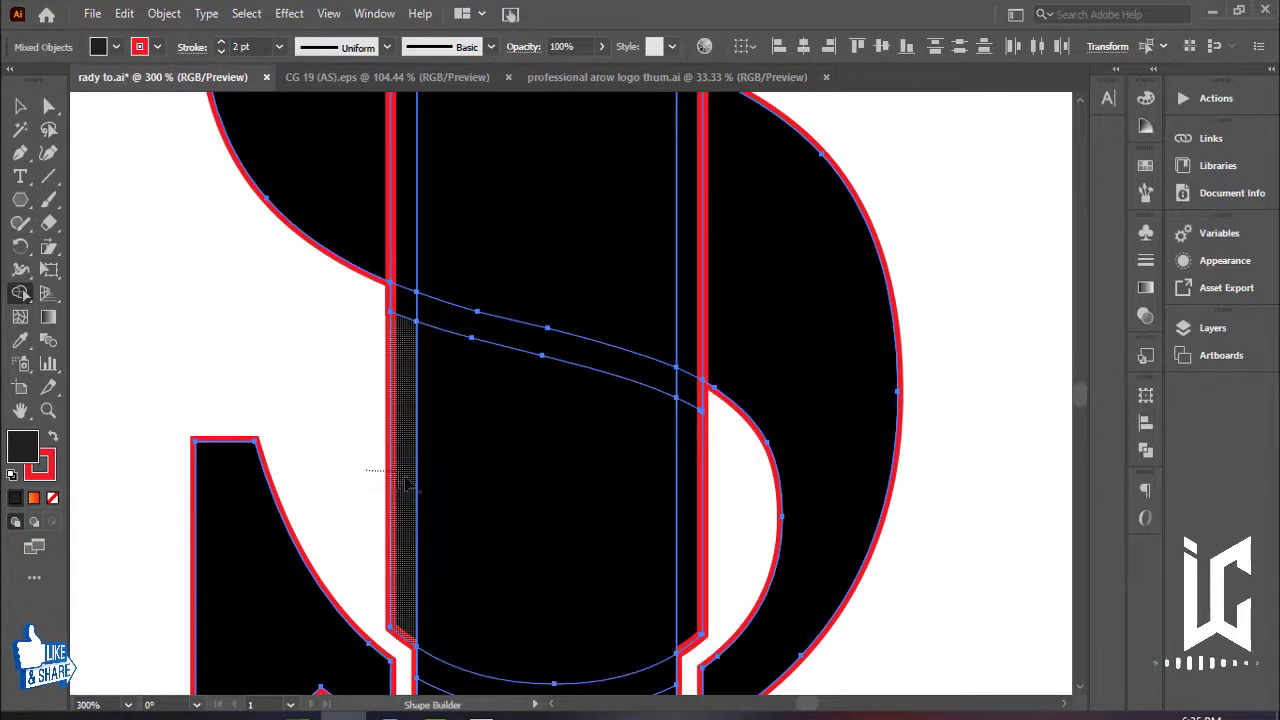
{"action": "left_click", "coordinate": [400, 482], "text": "alt"}
{"action": "left_click", "coordinate": [692, 530], "text": "alt"}
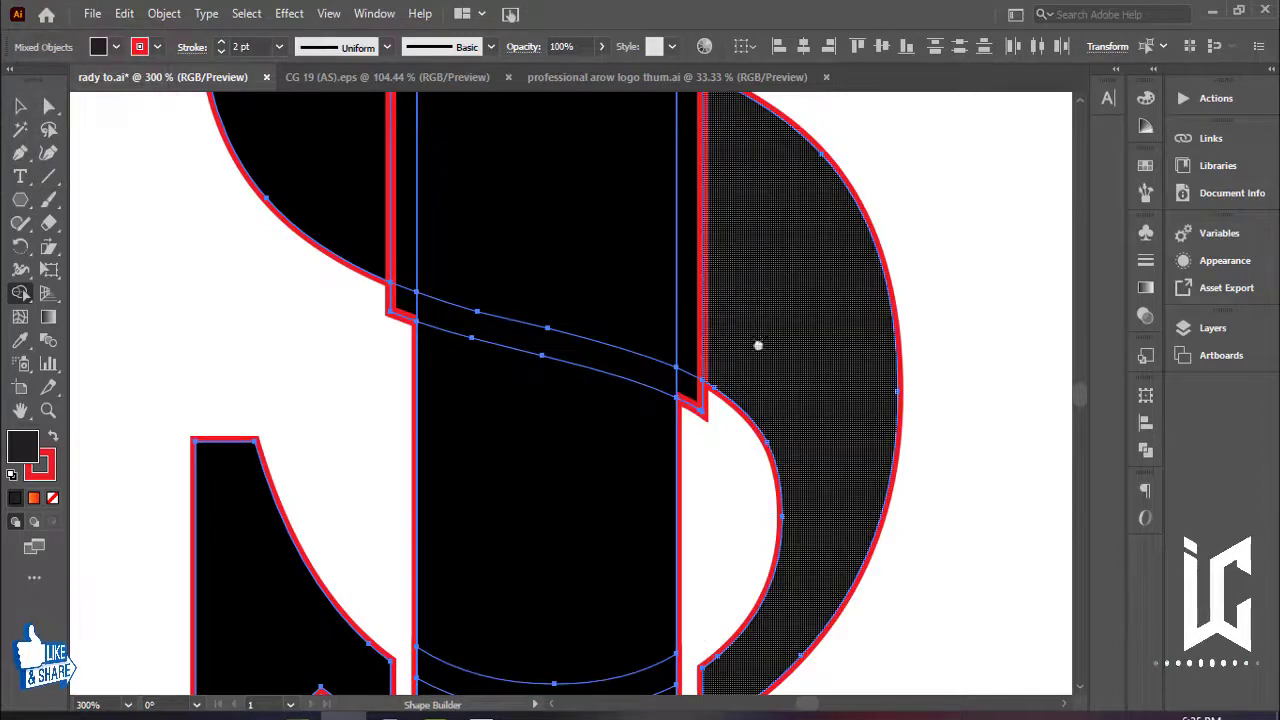
Step: Clear the S's lower band regions, the notch sliver, the stem-side sliver and the inner black ring
{"action": "left_click_drag", "start_coordinate": [757, 343], "coordinate": [710, 648]}
{"action": "key", "text": "Escape"}
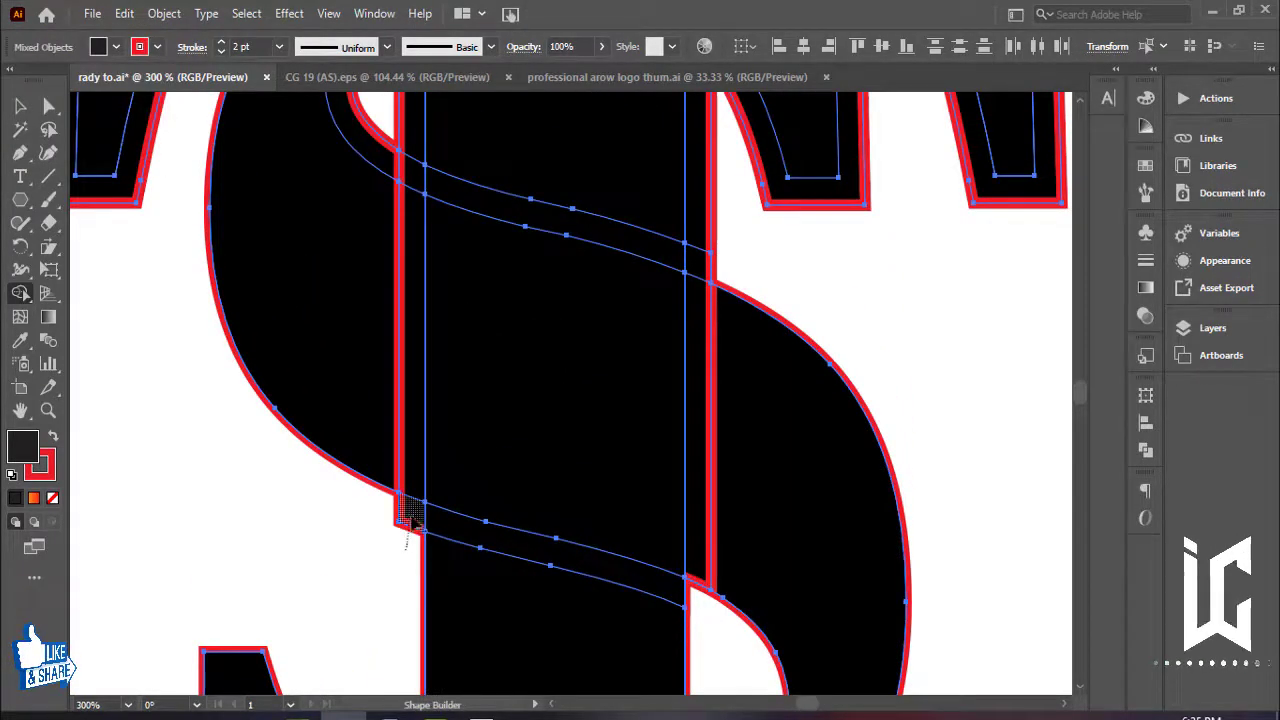
{"action": "left_click_drag", "start_coordinate": [410, 520], "coordinate": [685, 565]}
{"action": "mouse_move", "coordinate": [704, 402]}
{"action": "left_mouse_down"}
{"action": "mouse_move", "coordinate": [710, 382]}
{"action": "mouse_move", "coordinate": [714, 614]}
{"action": "left_mouse_up"}
{"action": "key", "text": "alt+space"}
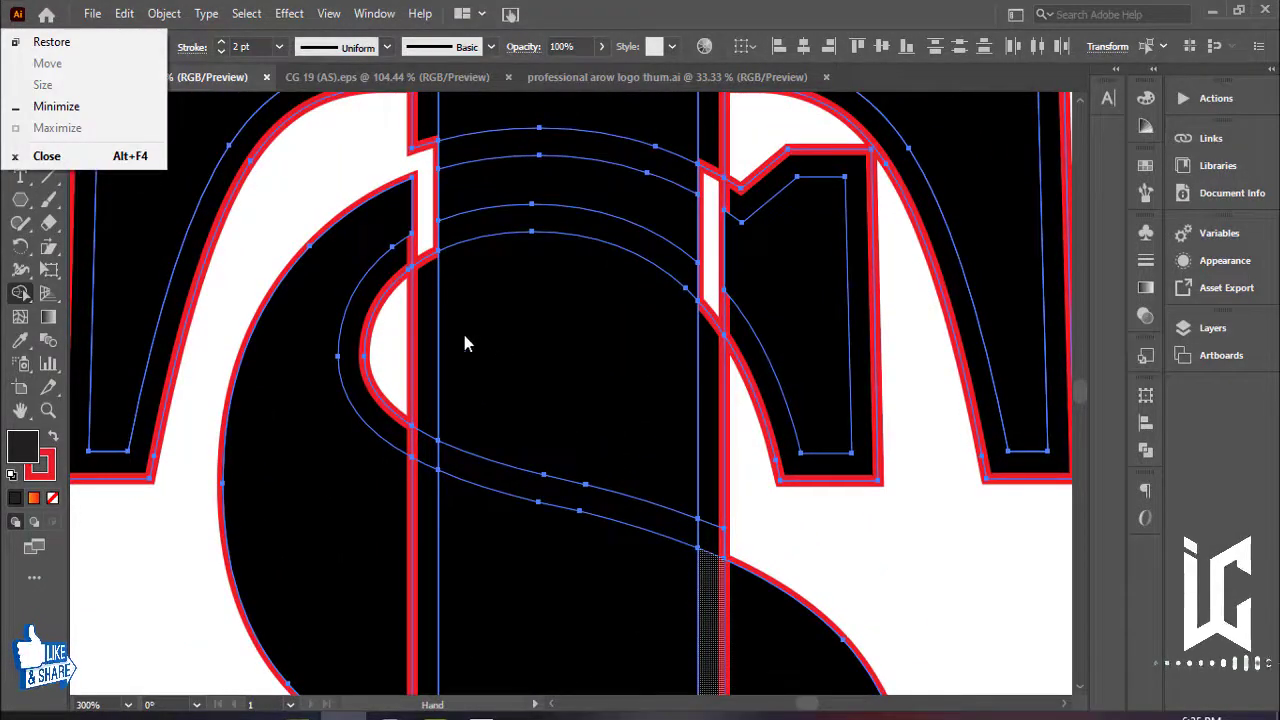
{"action": "key", "text": "Escape"}
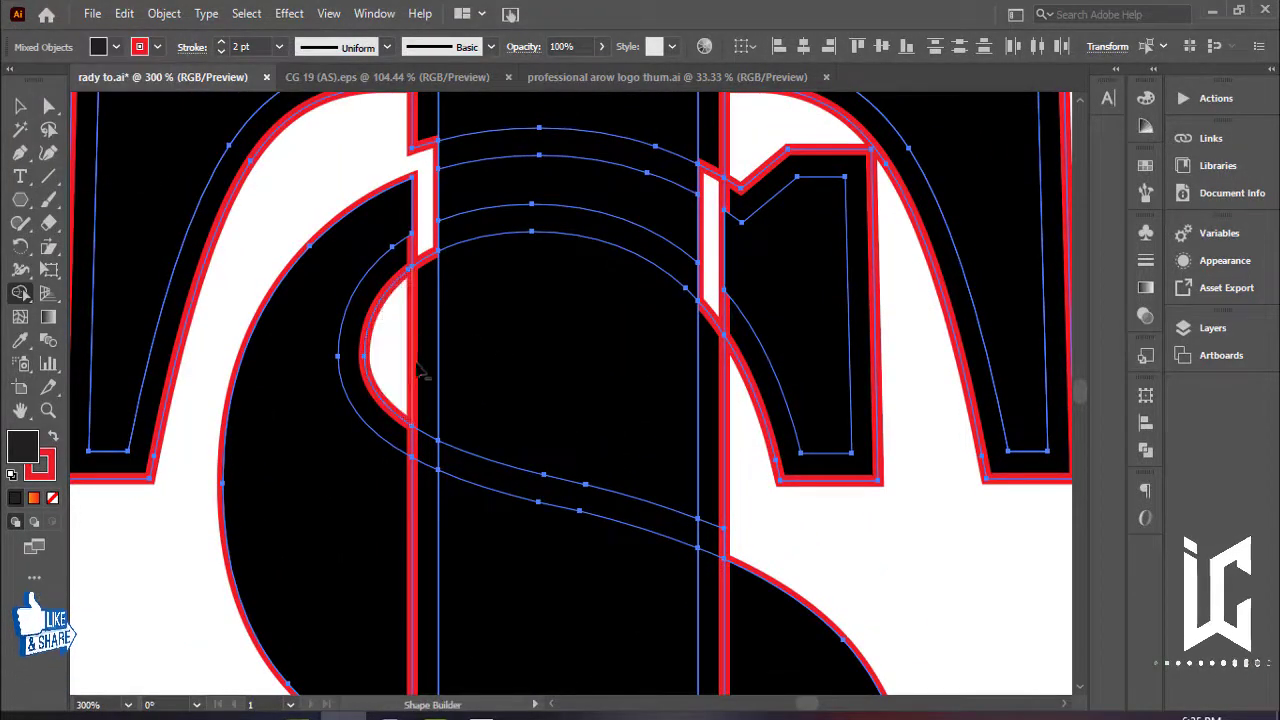
{"action": "mouse_move", "coordinate": [400, 352]}
{"action": "left_mouse_down"}
{"action": "mouse_move", "coordinate": [418, 365]}
{"action": "mouse_move", "coordinate": [367, 391]}
{"action": "mouse_move", "coordinate": [429, 440]}
{"action": "left_mouse_up"}
{"action": "left_click", "coordinate": [425, 425]}
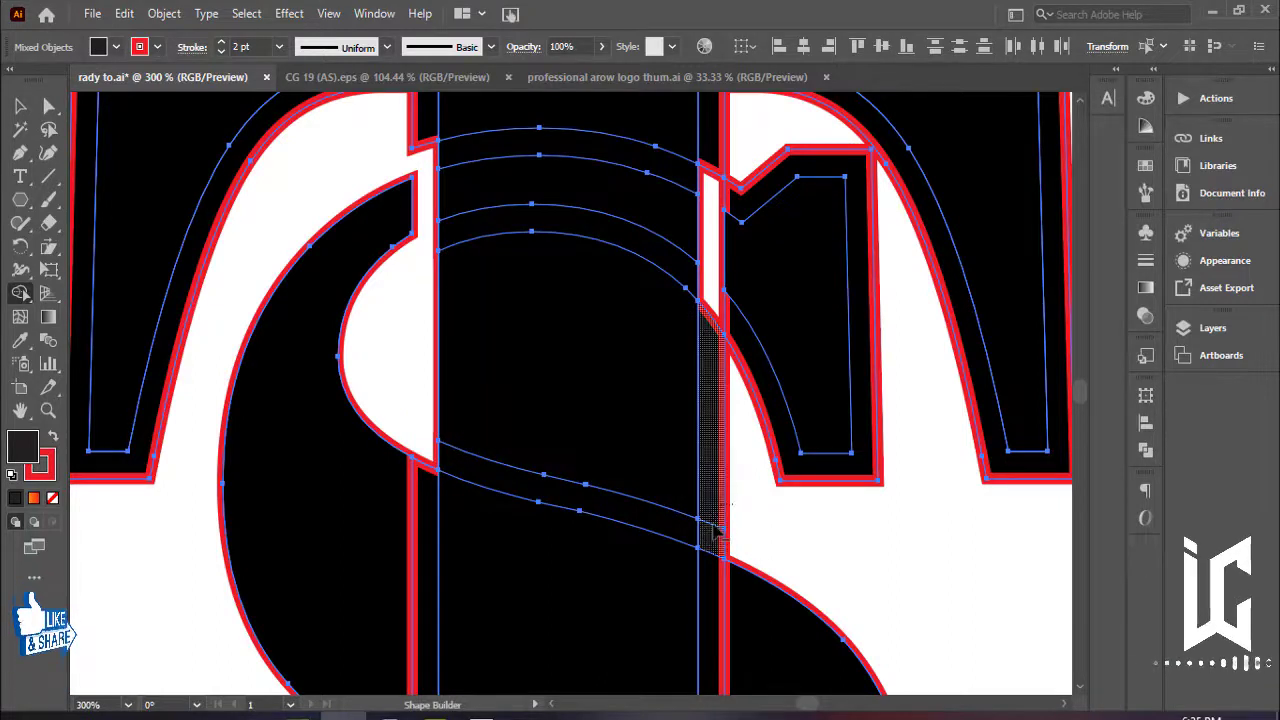
{"action": "left_click_drag", "start_coordinate": [718, 505], "coordinate": [755, 483]}
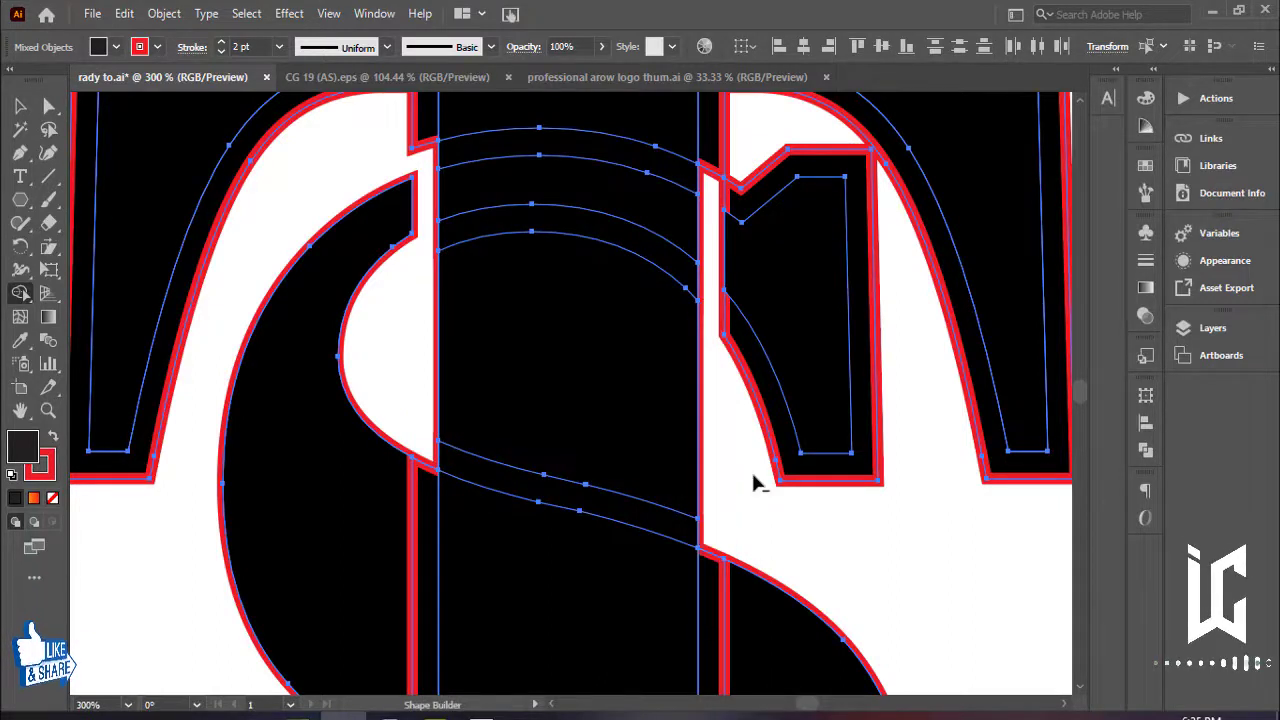
{"action": "left_click", "coordinate": [838, 472]}
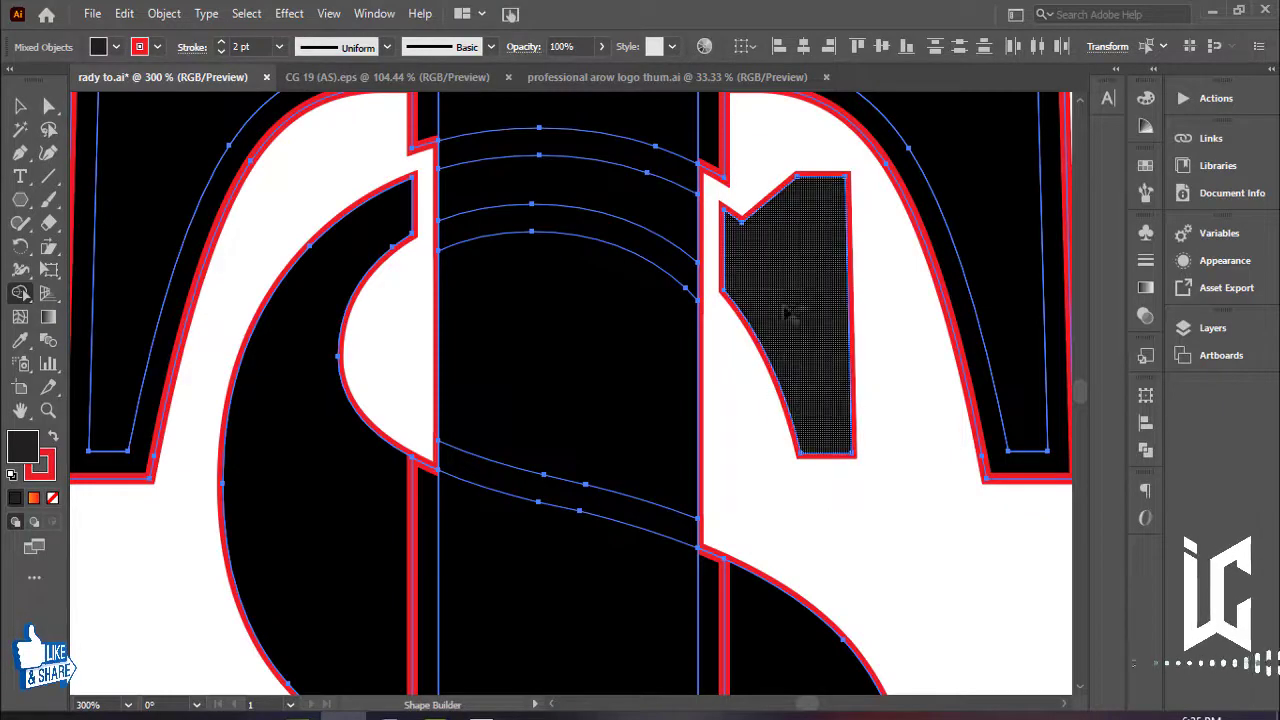
Step: Pan up to the tops of the letters and zoom out from 300% to 200%
{"action": "scroll", "coordinate": [820, 371], "scroll_direction": "down", "scroll_amount": 5}
{"action": "scroll", "coordinate": [821, 291], "scroll_direction": "up", "scroll_amount": 4}
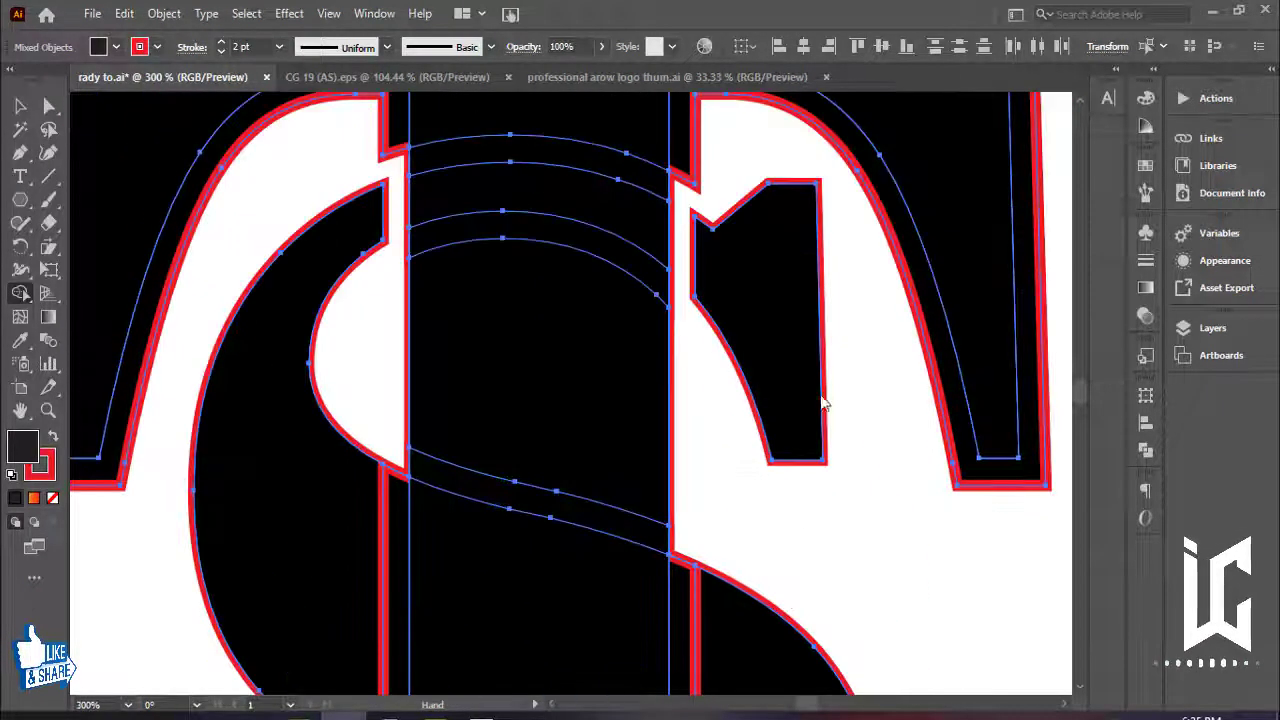
{"action": "scroll", "coordinate": [780, 480], "scroll_direction": "up", "scroll_amount": 3}
{"action": "scroll", "coordinate": [704, 393], "scroll_direction": "up", "scroll_amount": 1}
{"action": "left_click_drag", "start_coordinate": [718, 351], "coordinate": [751, 326]}
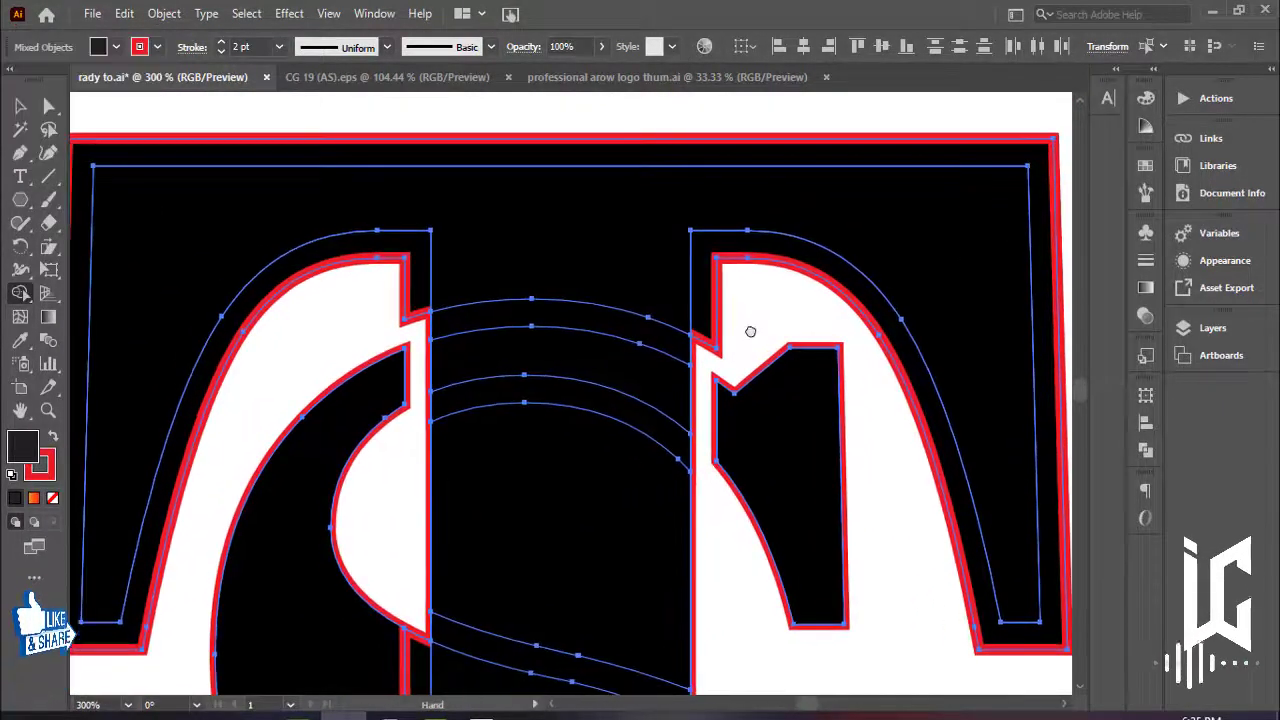
{"action": "key", "text": "alt+space"}
{"action": "key", "text": "Escape"}
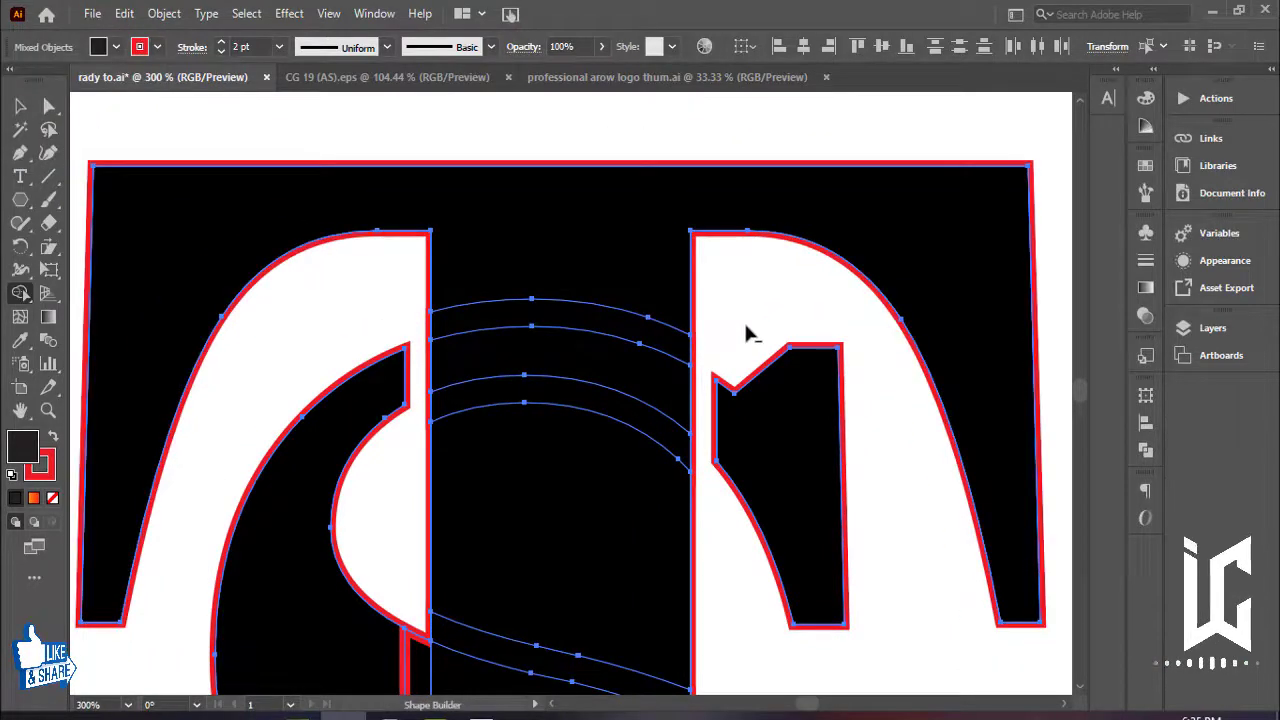
{"action": "mouse_move", "coordinate": [745, 326]}
{"action": "left_mouse_down"}
{"action": "mouse_move", "coordinate": [657, 423]}
{"action": "mouse_move", "coordinate": [668, 280]}
{"action": "left_mouse_up"}
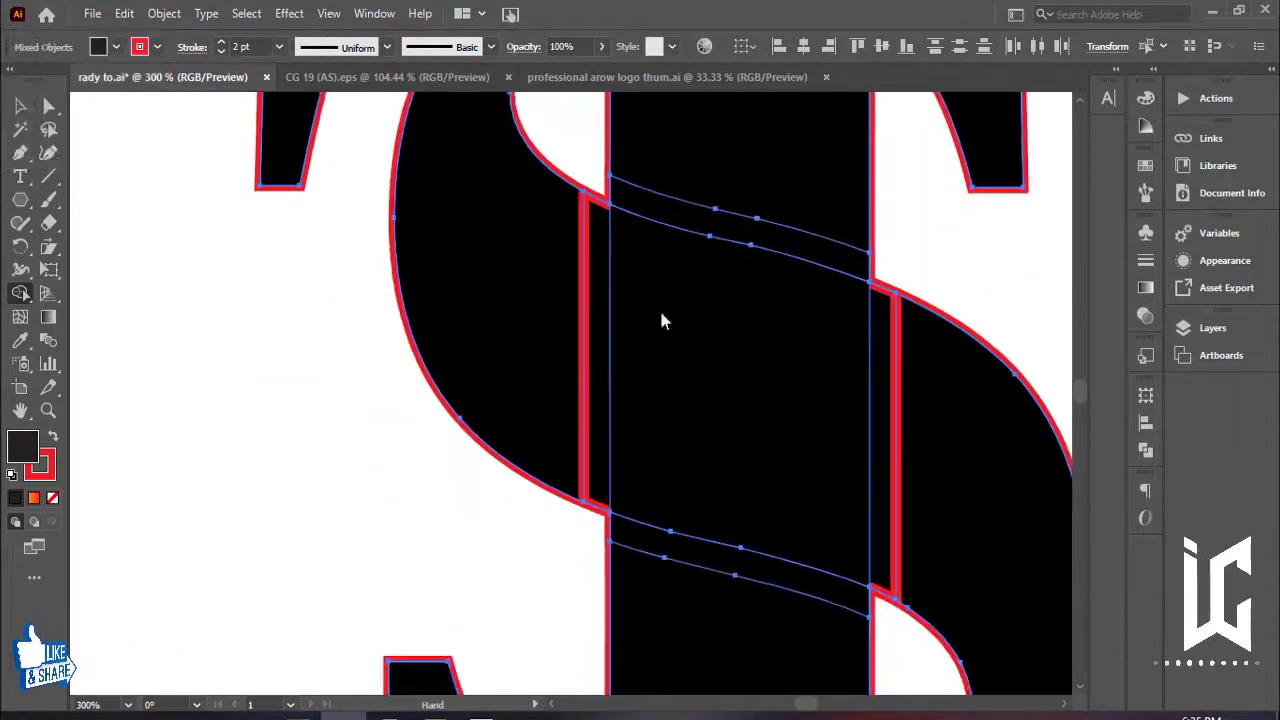
{"action": "key", "text": "alt+space"}
{"action": "left_click_drag", "start_coordinate": [654, 477], "coordinate": [631, 329]}
{"action": "key", "text": "alt+space"}
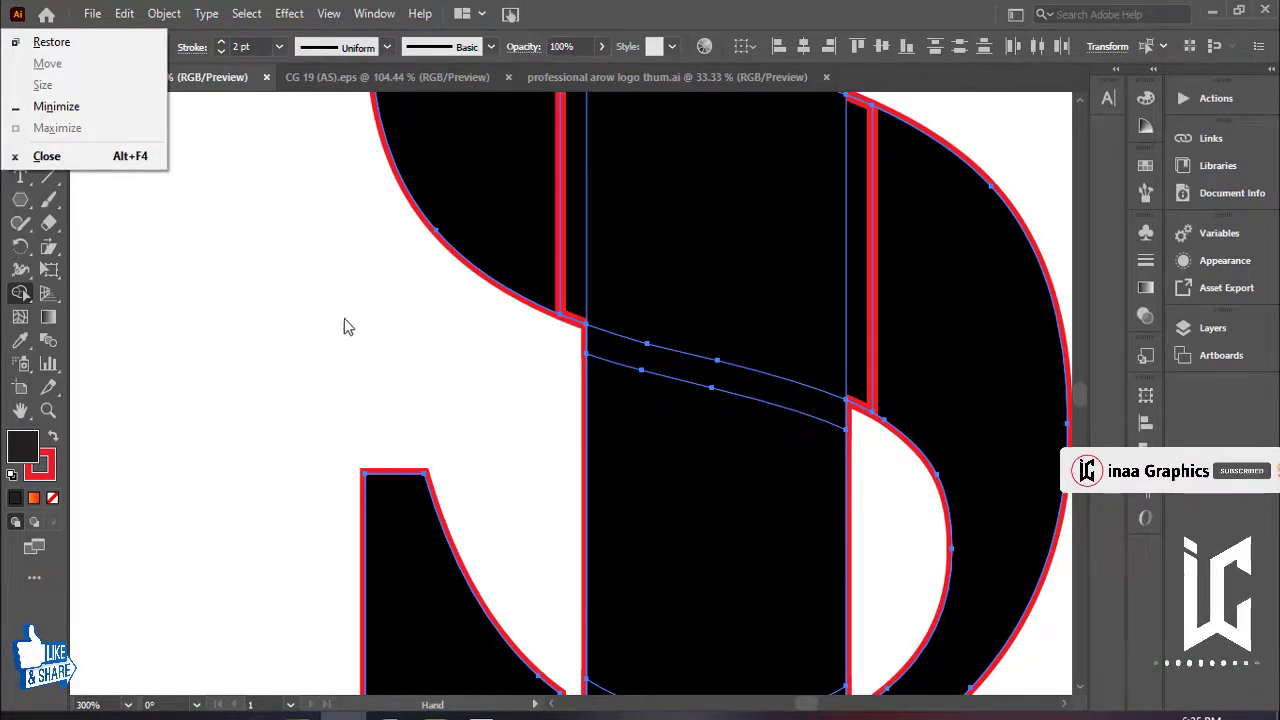
{"action": "key", "text": "Escape"}
{"action": "key", "text": "ctrl+minus"}
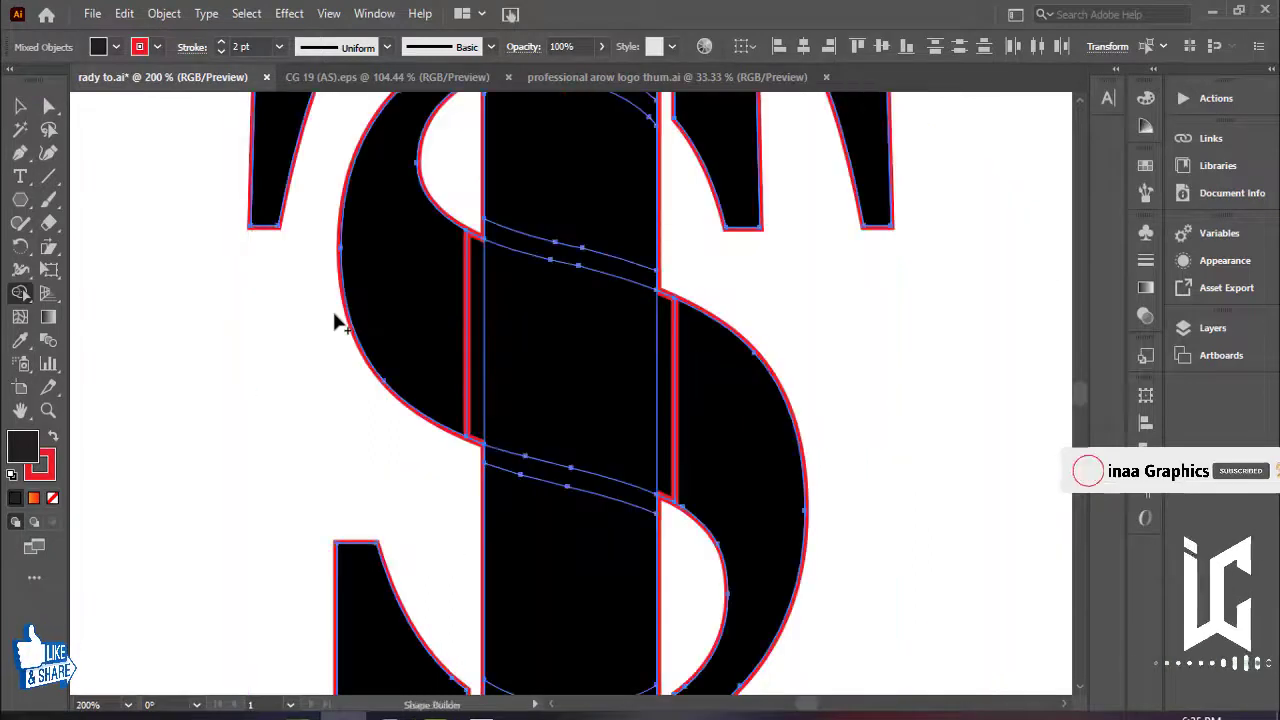
Step: Bring the lower S into view and switch to whole-object selection
{"action": "left_click_drag", "start_coordinate": [680, 537], "coordinate": [720, 377]}
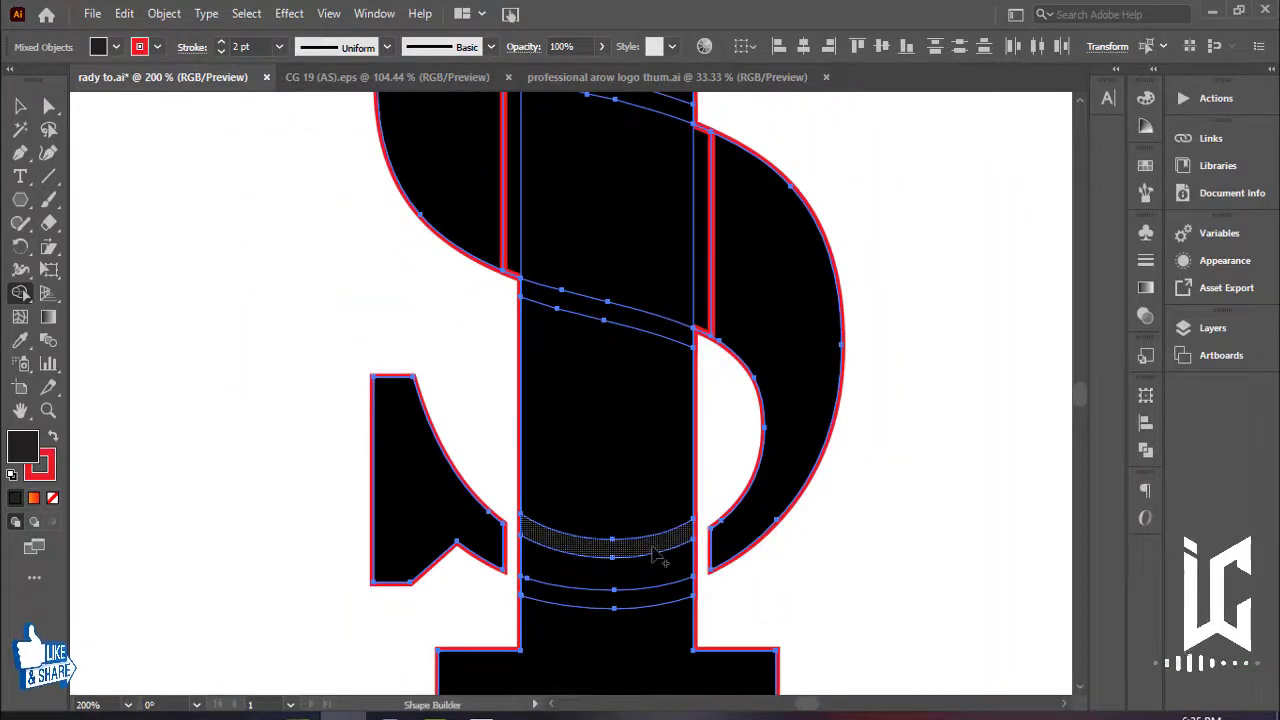
{"action": "key", "text": "Delete"}
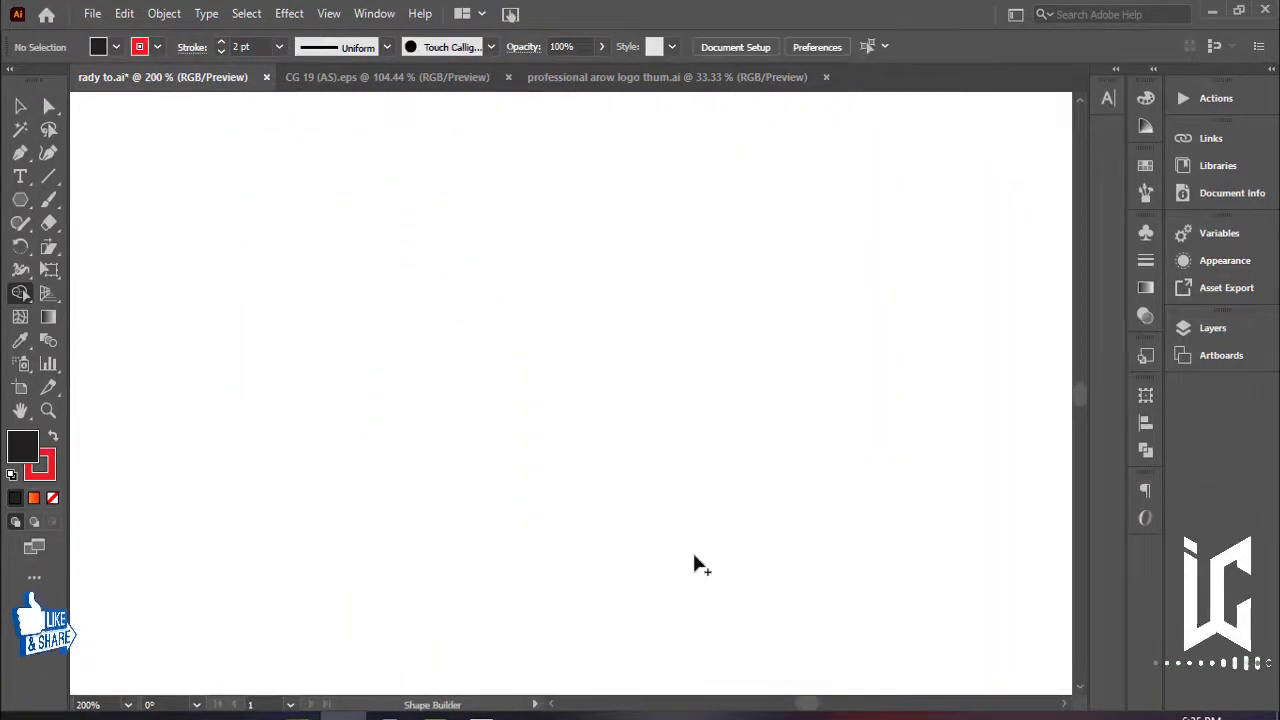
{"action": "key", "text": "ctrl+z"}
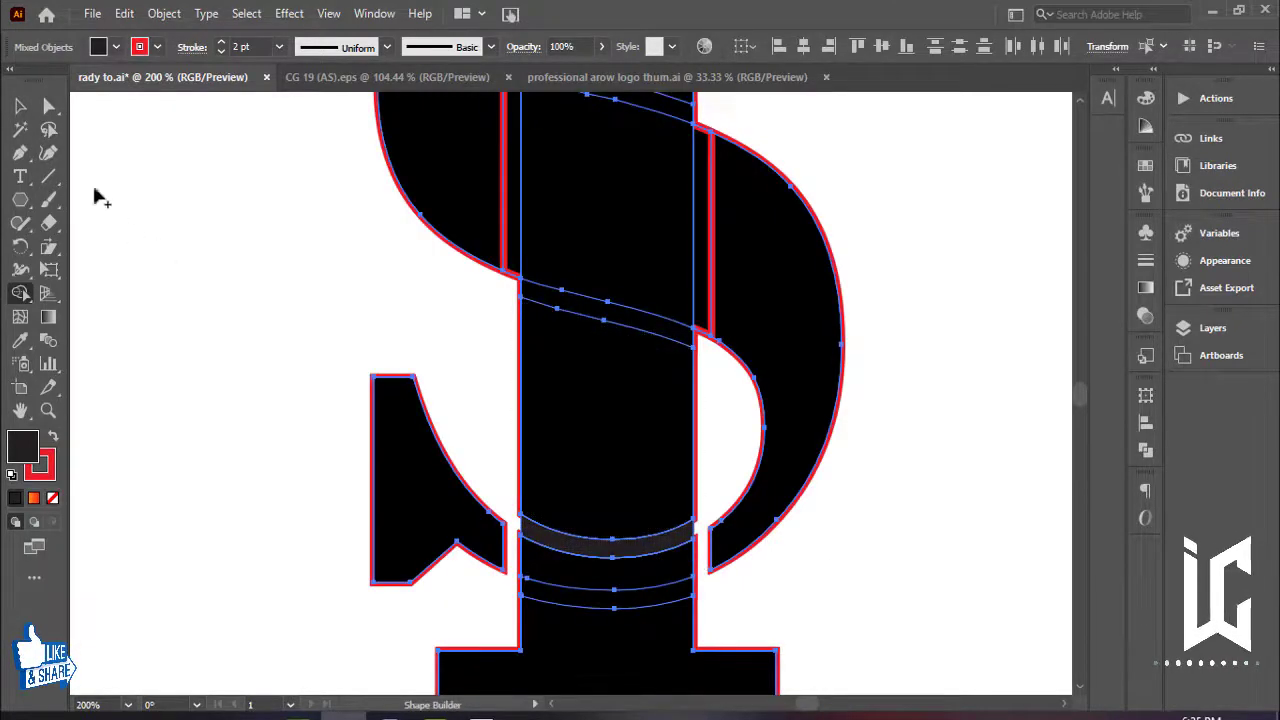
{"action": "left_click", "coordinate": [27, 107]}
{"action": "left_click", "coordinate": [151, 286]}
Step: Delete the curved grey band crossing the T's stem, then scroll up to the T's top
{"action": "left_click", "coordinate": [556, 545]}
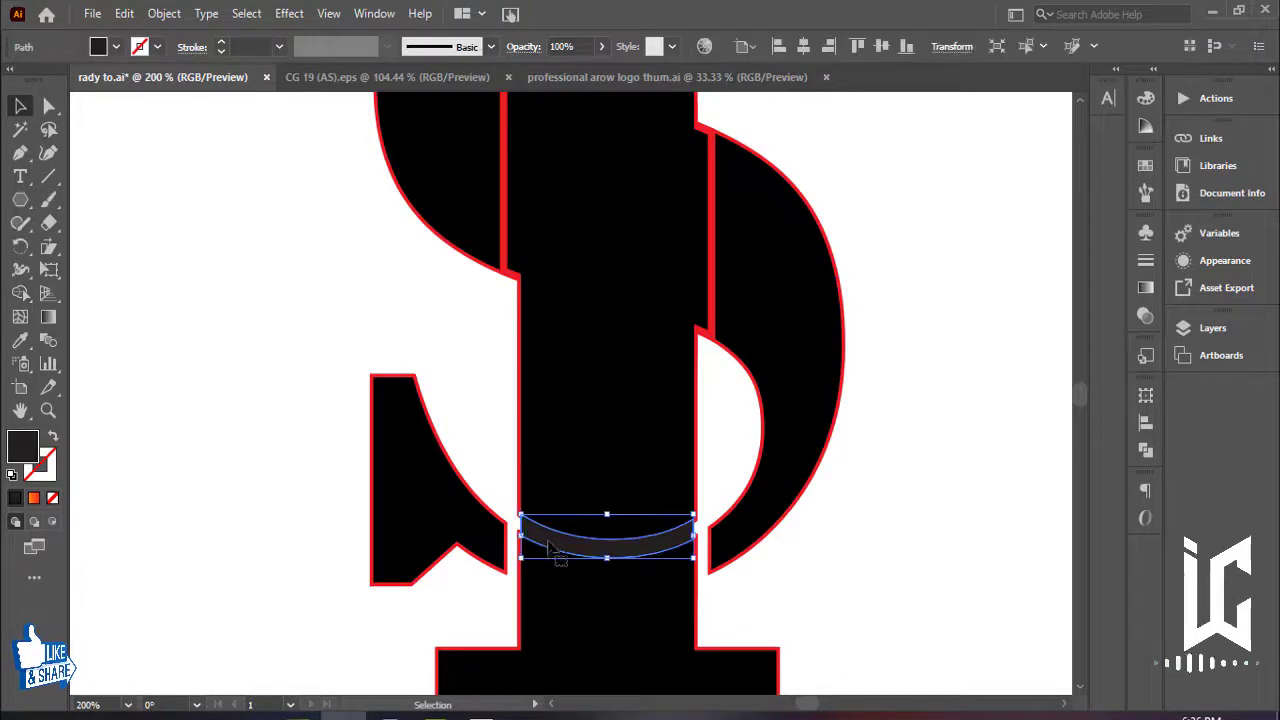
{"action": "key", "text": "Delete"}
{"action": "key", "text": "ctrl+z"}
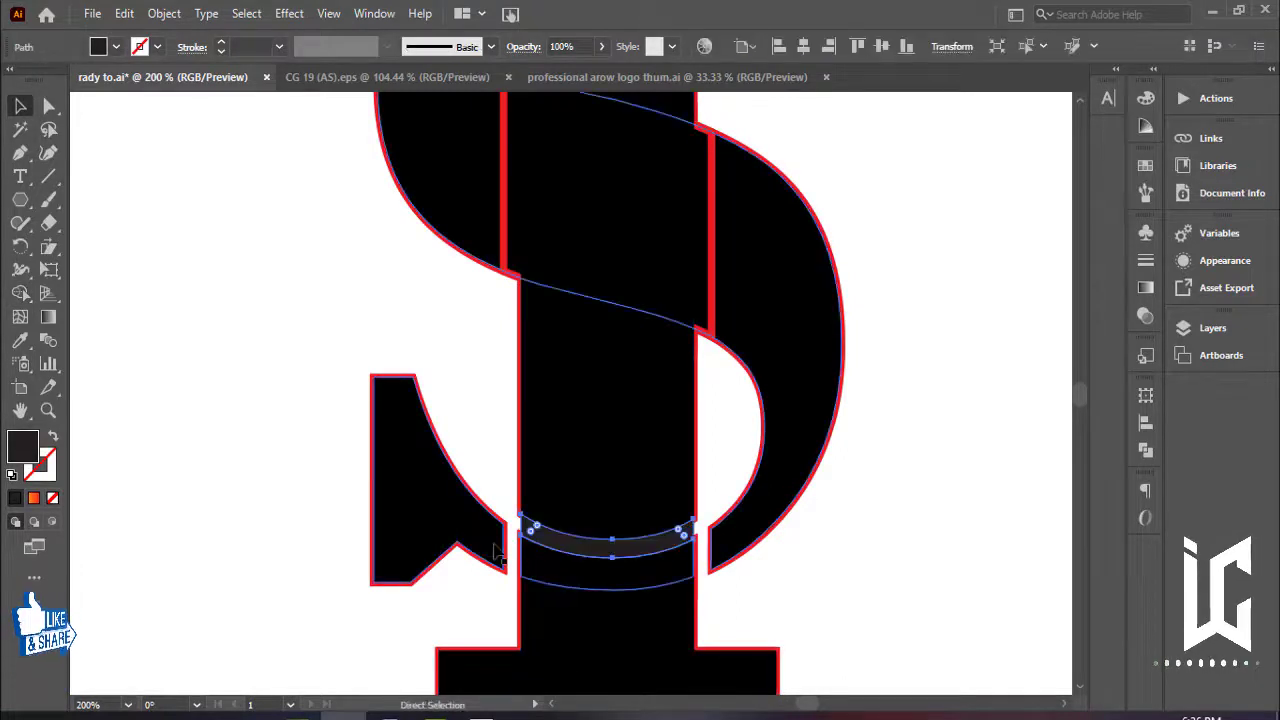
{"action": "key", "text": "ctrl+z"}
{"action": "key", "text": "ctrl+z"}
{"action": "left_click", "coordinate": [293, 538]}
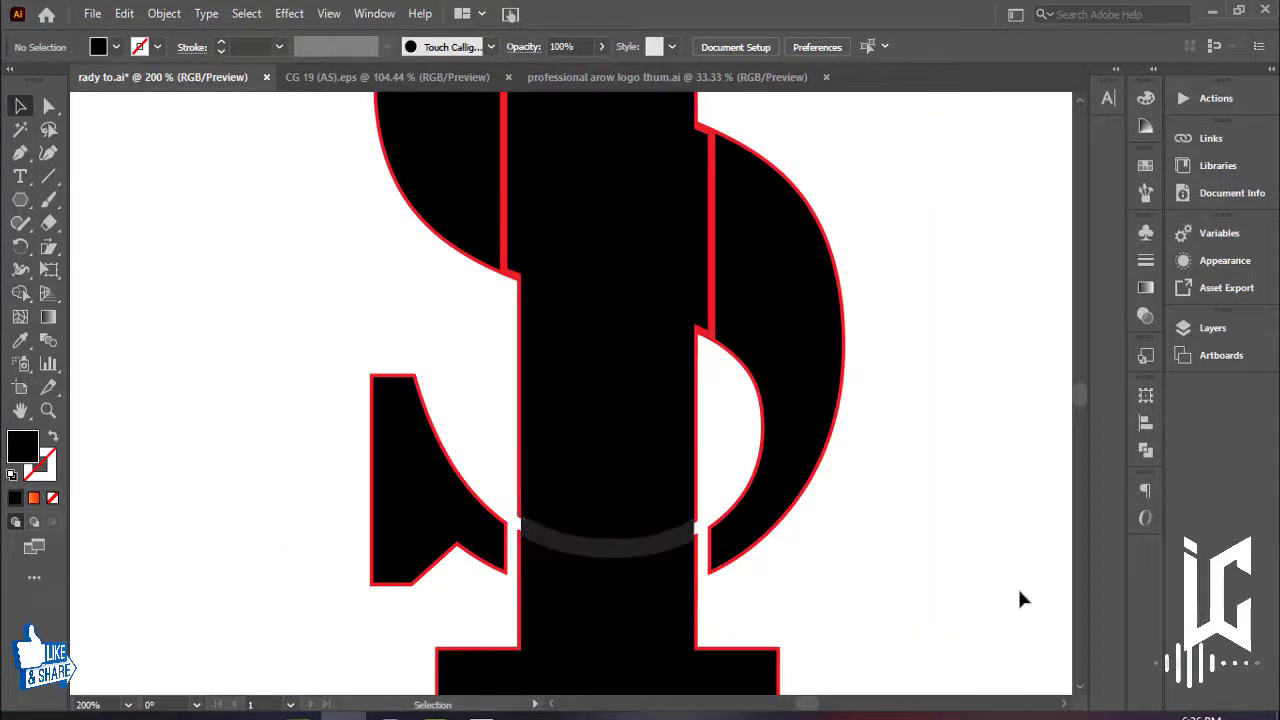
{"action": "key", "text": "ctrl+a"}
{"action": "left_click", "coordinate": [981, 527]}
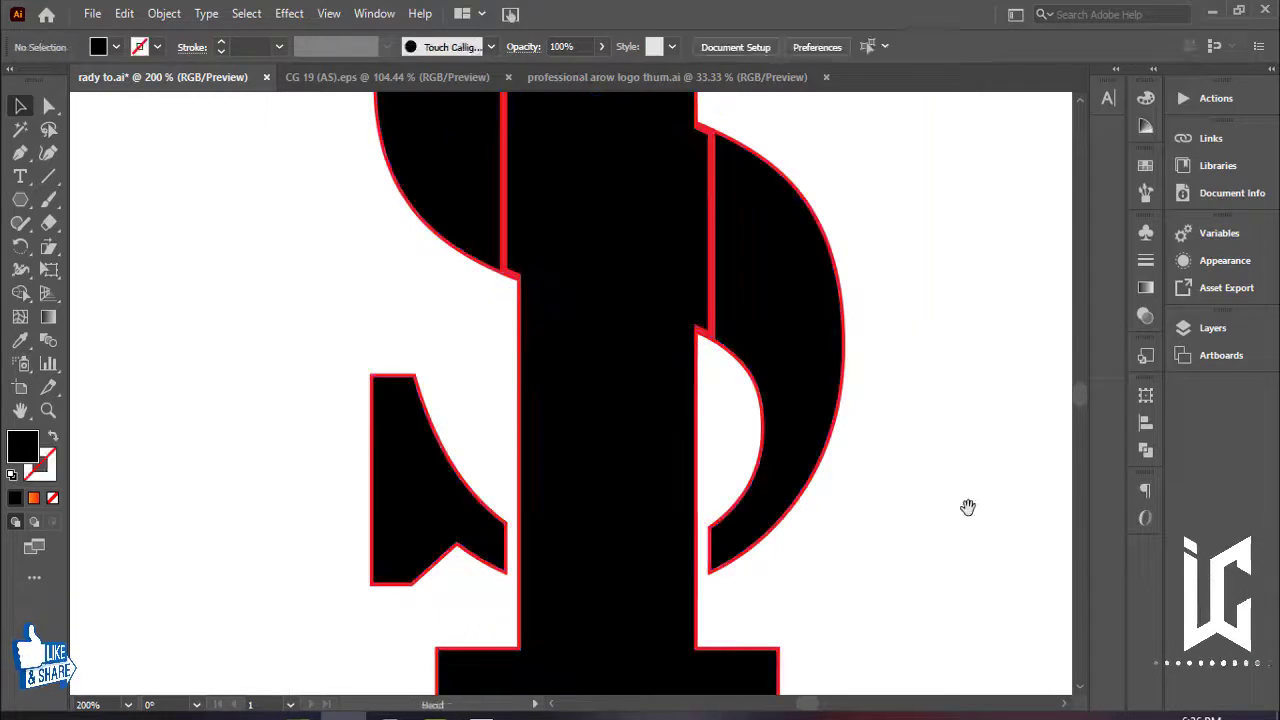
{"action": "scroll", "coordinate": [968, 507], "scroll_direction": "up", "scroll_amount": 3}
{"action": "scroll", "coordinate": [949, 443], "scroll_direction": "up", "scroll_amount": 3}
{"action": "scroll", "coordinate": [949, 600], "scroll_direction": "up", "scroll_amount": 1}
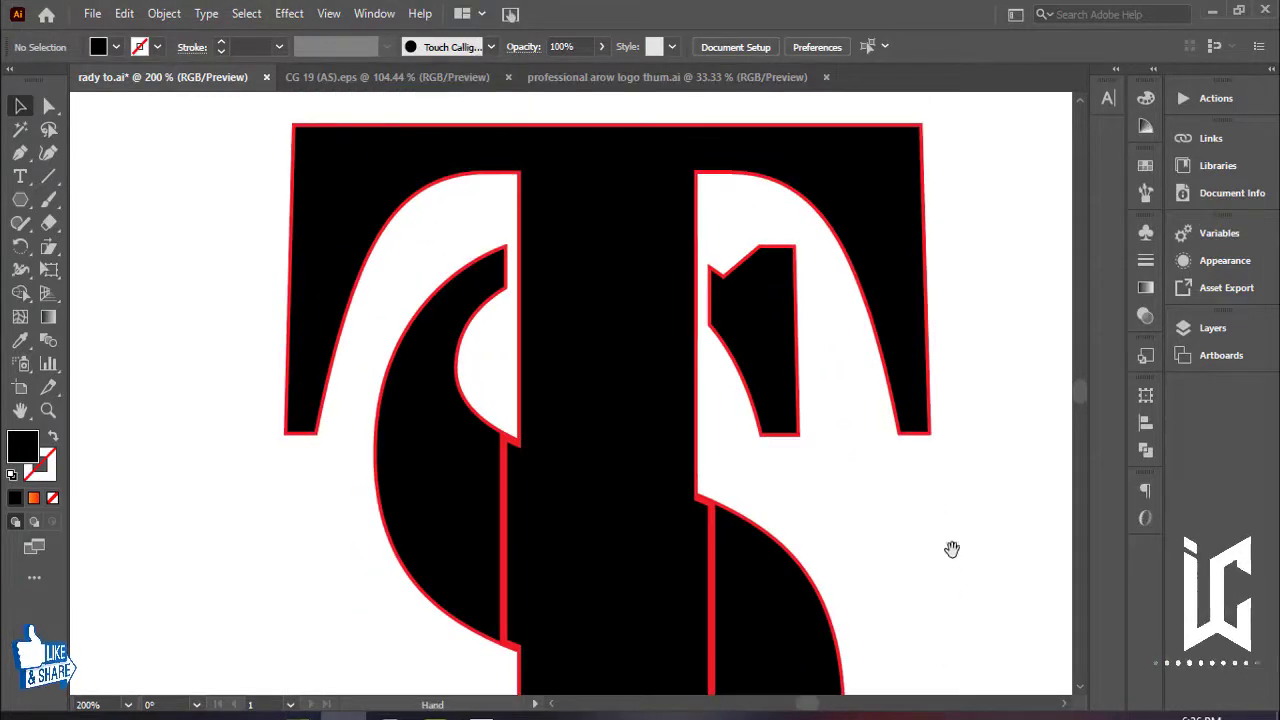
Step: Set the stroke of all monogram pieces to None, removing the red outline
{"action": "key", "text": "ctrl+a"}
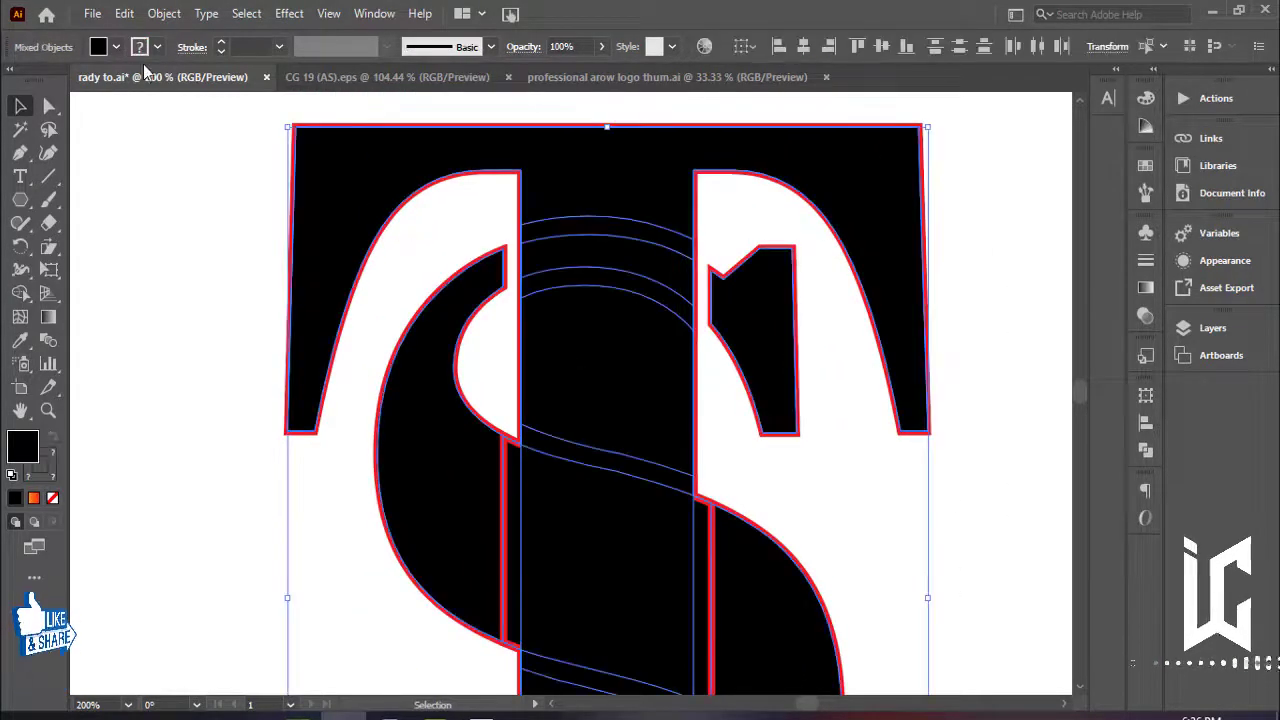
{"action": "left_click", "coordinate": [157, 46]}
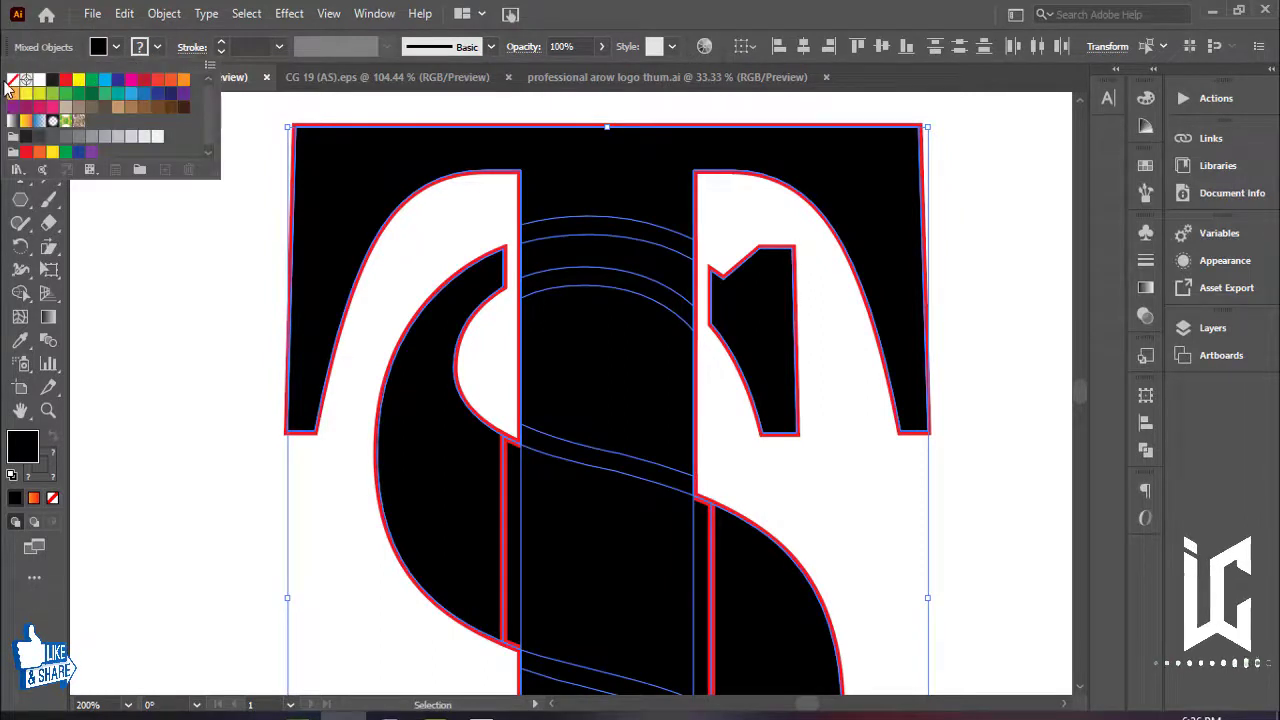
{"action": "left_click", "coordinate": [12, 81]}
{"action": "left_click", "coordinate": [266, 430]}
{"action": "left_click", "coordinate": [197, 436]}
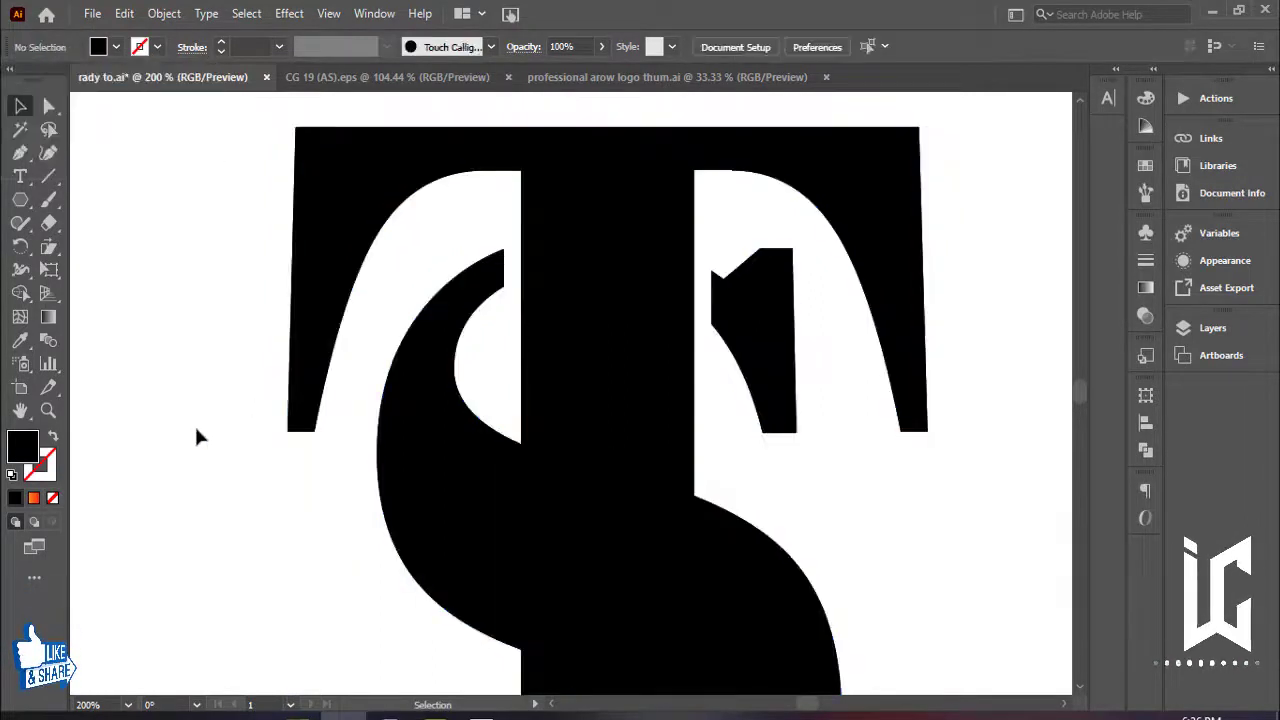
{"action": "scroll", "coordinate": [503, 306], "scroll_direction": "down", "scroll_amount": 10}
{"action": "scroll", "coordinate": [600, 586], "scroll_direction": "down", "scroll_amount": 3}
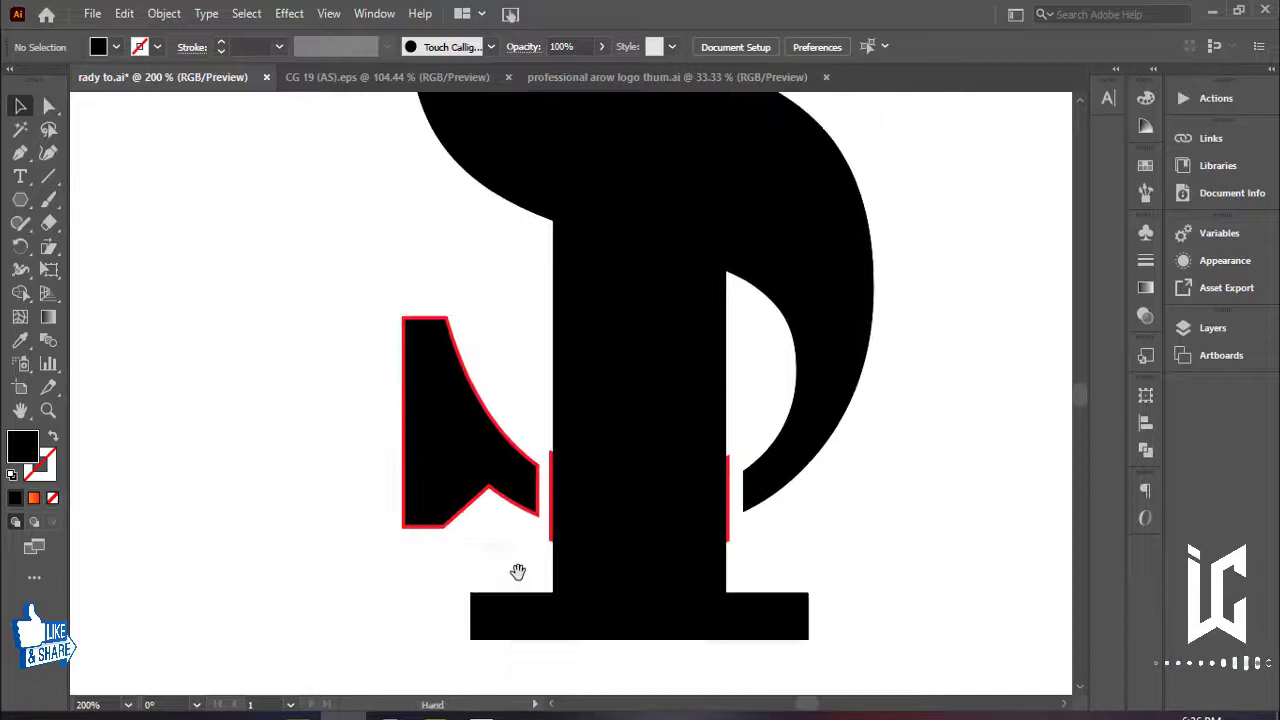
Step: Select the remaining red-outlined lower pieces, then zoom out to show the title above
{"action": "left_click", "coordinate": [526, 512]}
{"action": "left_click", "coordinate": [491, 500]}
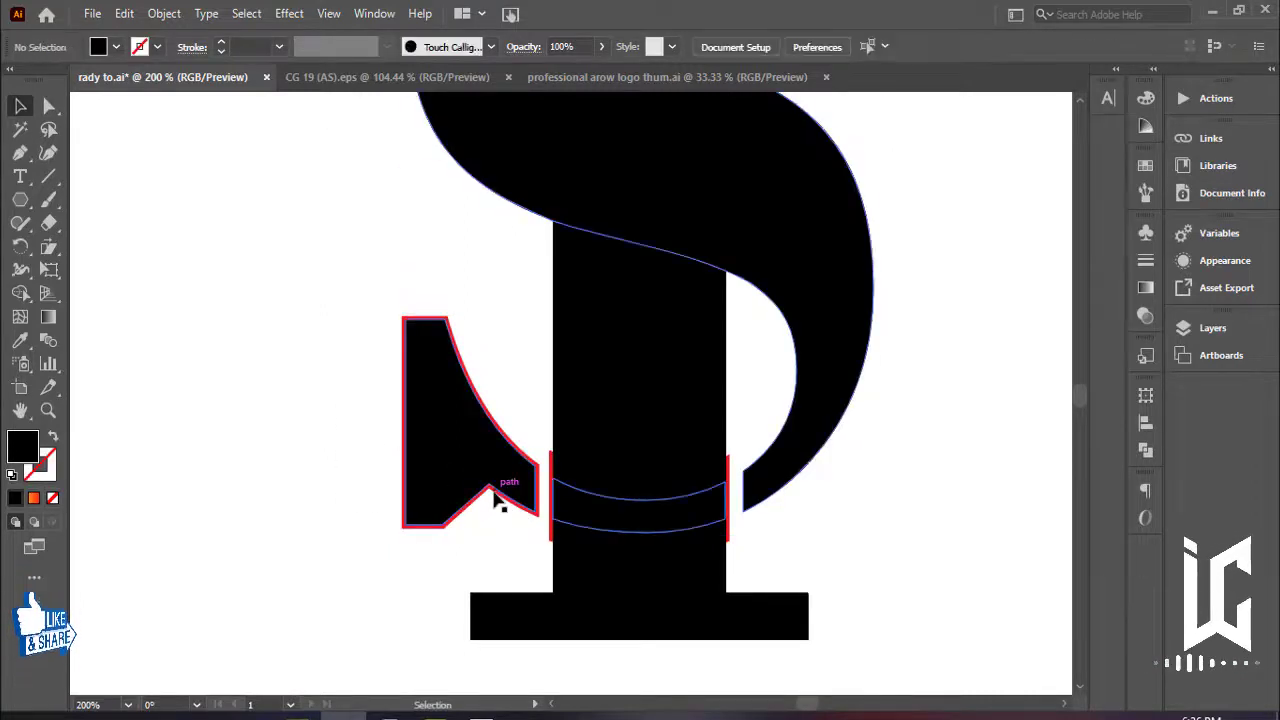
{"action": "left_click_drag", "start_coordinate": [491, 500], "coordinate": [407, 540]}
{"action": "key", "text": "ctrl+1"}
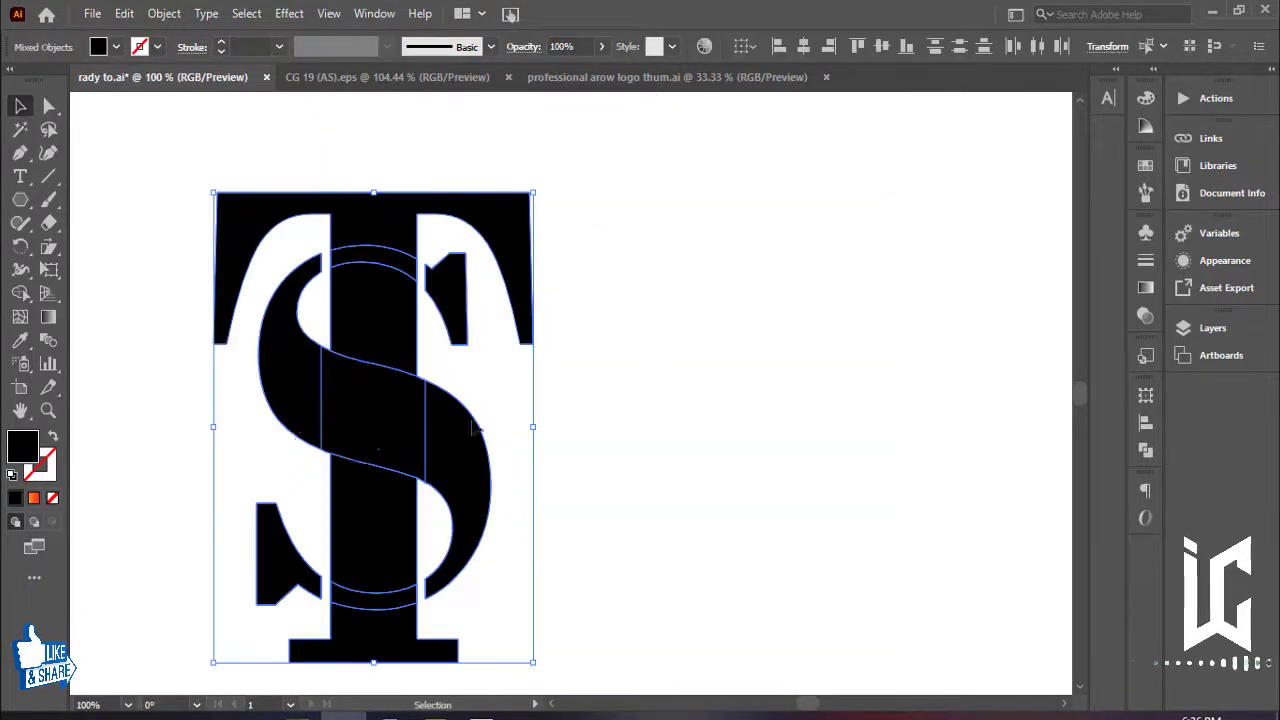
{"action": "left_click_drag", "start_coordinate": [373, 438], "coordinate": [623, 400]}
{"action": "left_click", "coordinate": [856, 407]}
{"action": "left_click_drag", "start_coordinate": [869, 400], "coordinate": [894, 435]}
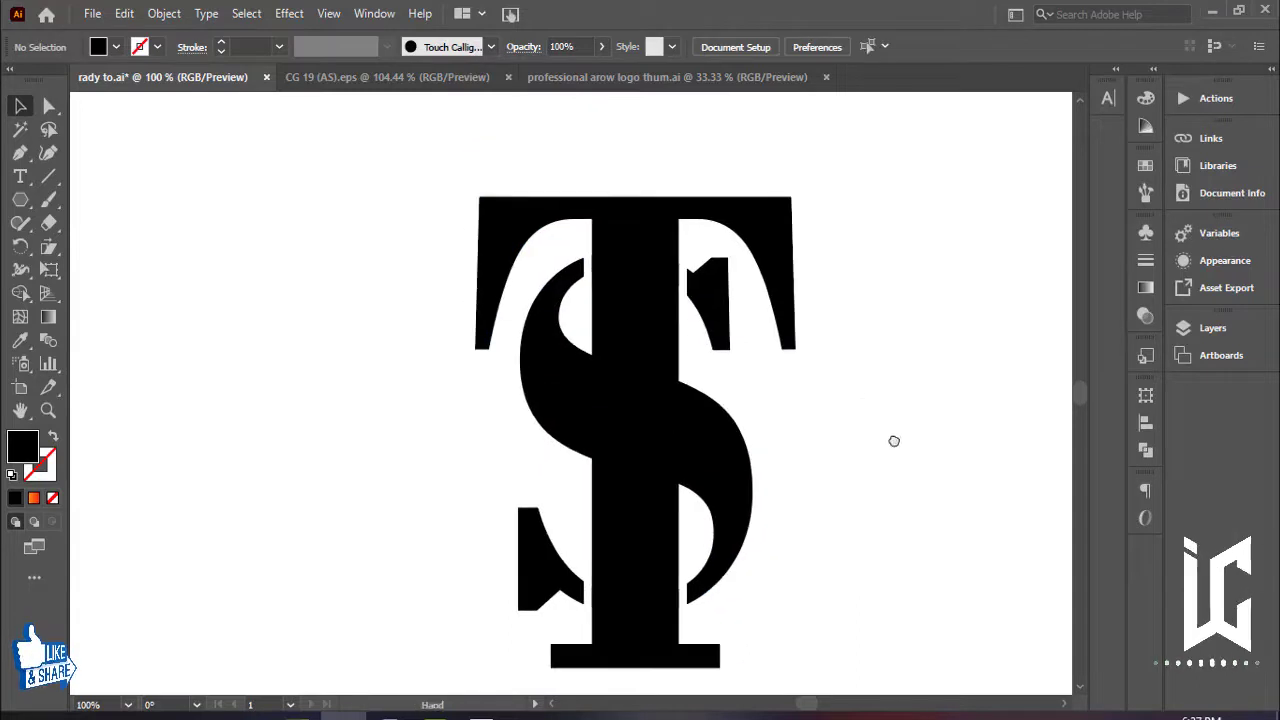
{"action": "left_click_drag", "start_coordinate": [875, 347], "coordinate": [889, 387]}
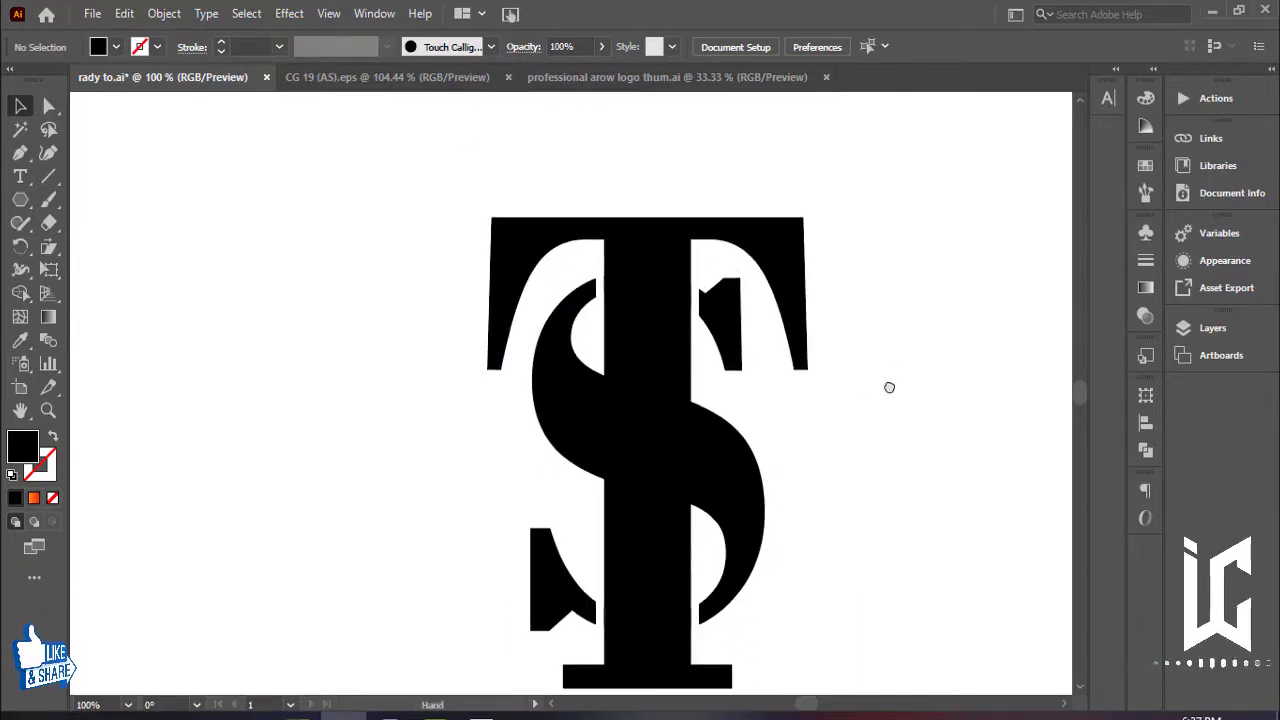
{"action": "key", "text": "ctrl+minus"}
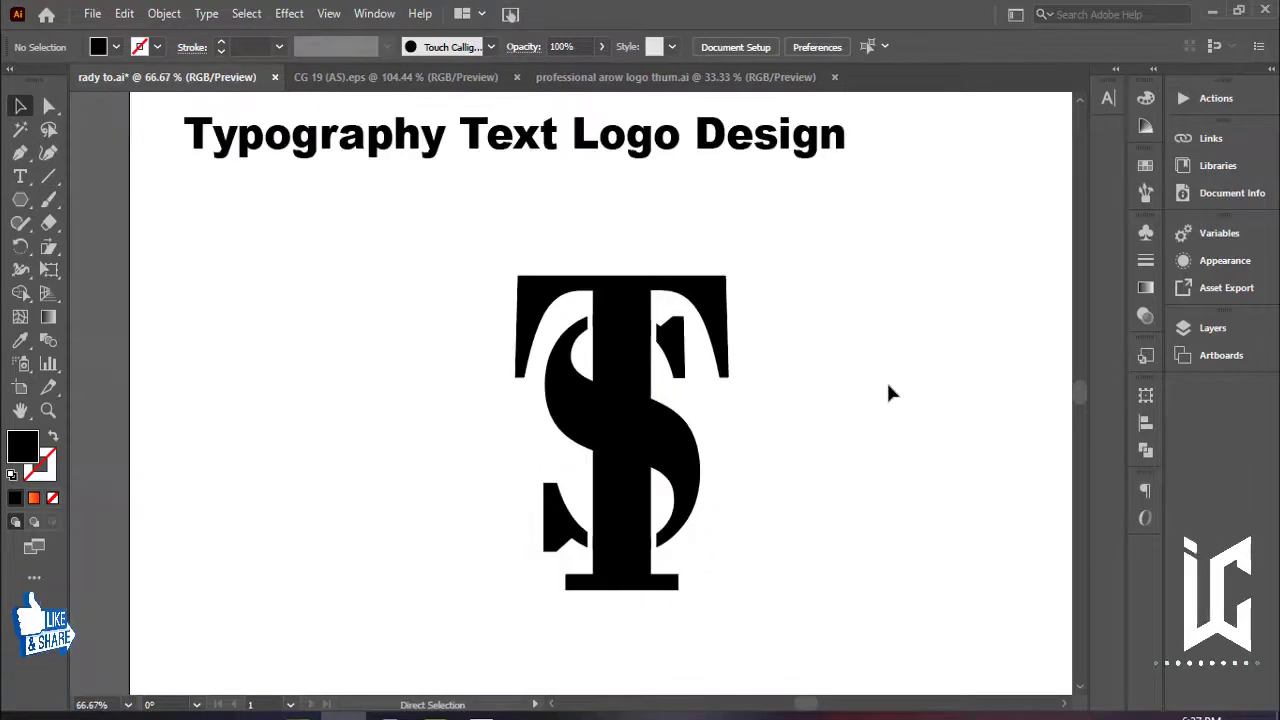
Step: Position the monogram under the title and fill it red
{"action": "left_click_drag", "start_coordinate": [857, 346], "coordinate": [868, 444]}
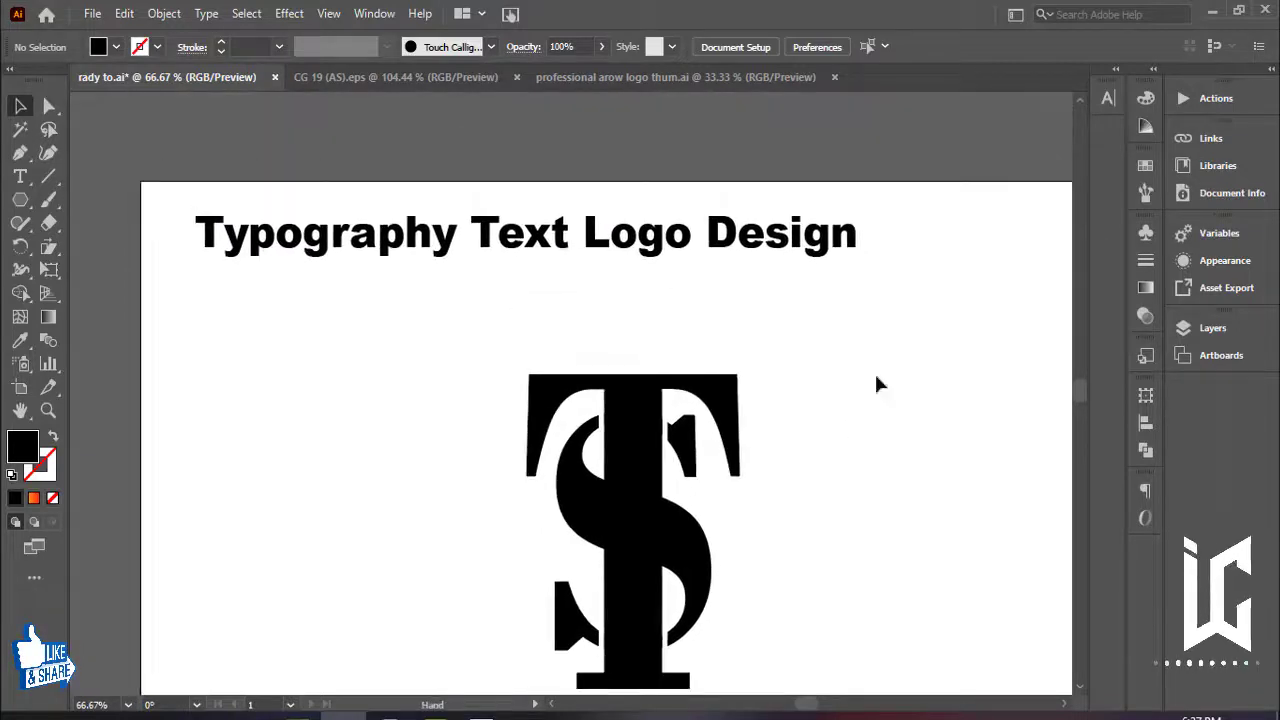
{"action": "mouse_move", "coordinate": [683, 487]}
{"action": "left_mouse_down"}
{"action": "mouse_move", "coordinate": [643, 529]}
{"action": "mouse_move", "coordinate": [540, 470]}
{"action": "left_mouse_up"}
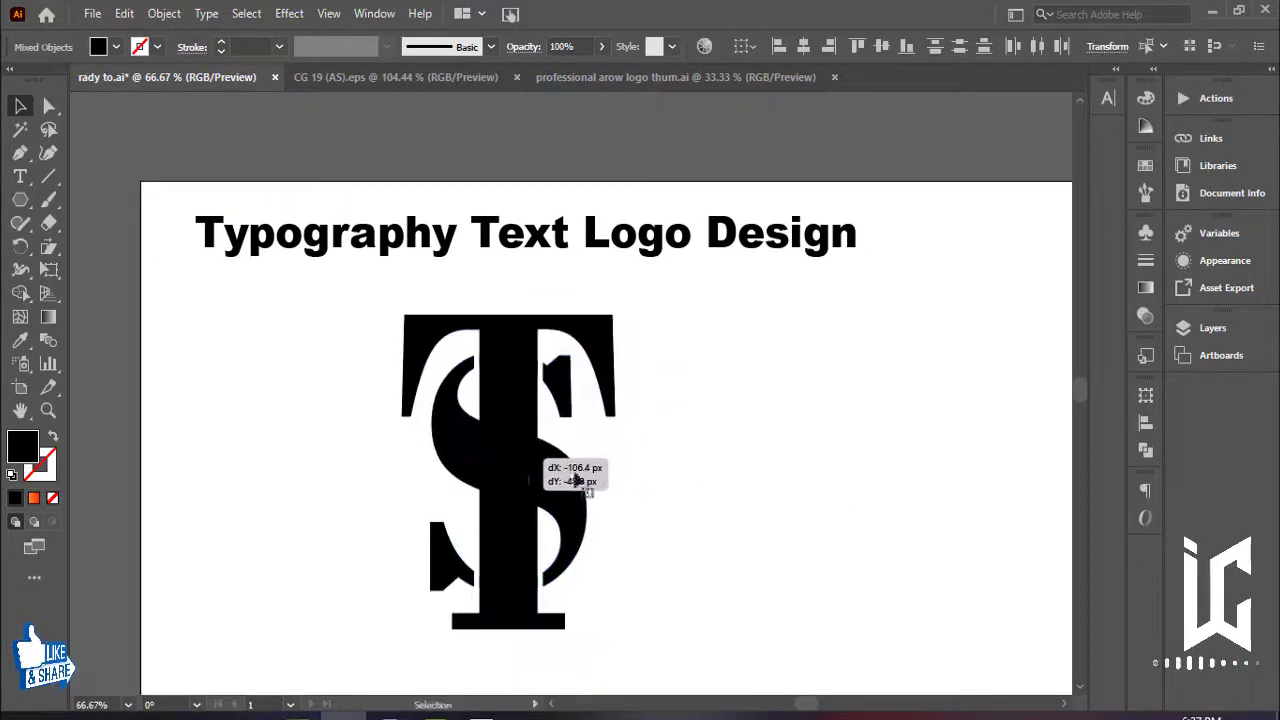
{"action": "left_click_drag", "start_coordinate": [780, 449], "coordinate": [817, 386]}
{"action": "left_click", "coordinate": [374, 320]}
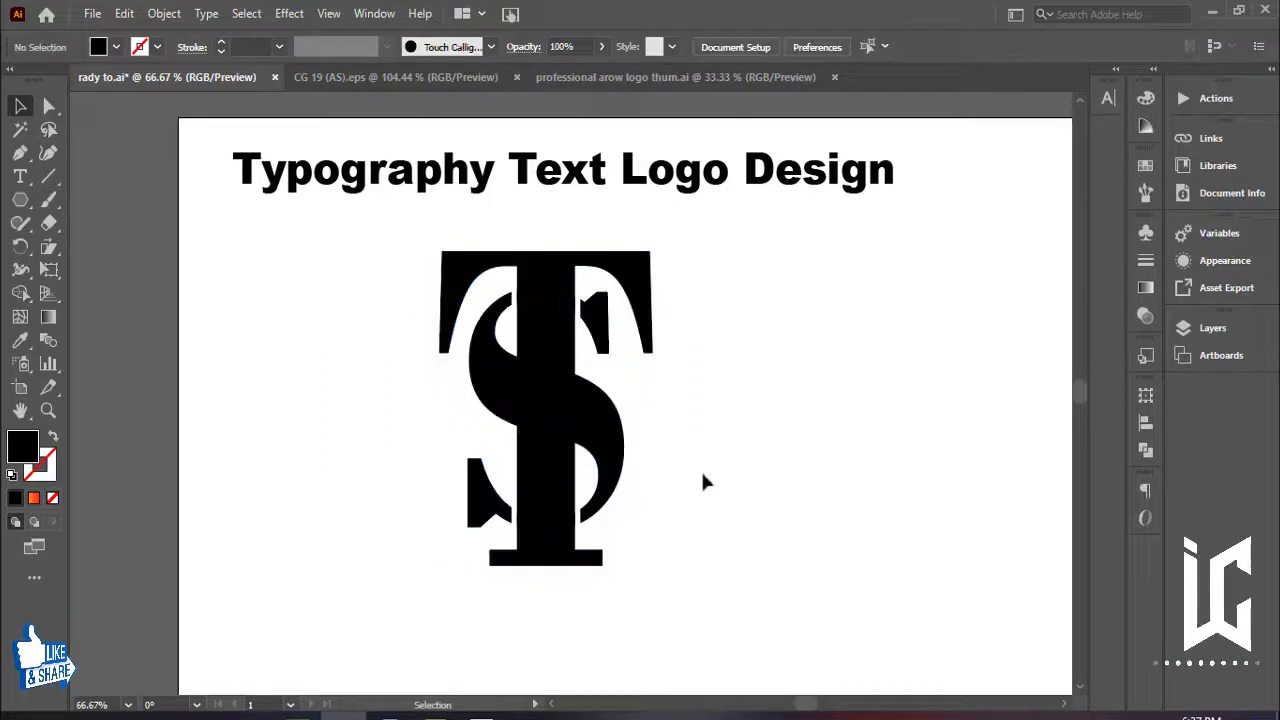
{"action": "left_click_drag", "start_coordinate": [703, 480], "coordinate": [363, 200]}
{"action": "left_click", "coordinate": [116, 47]}
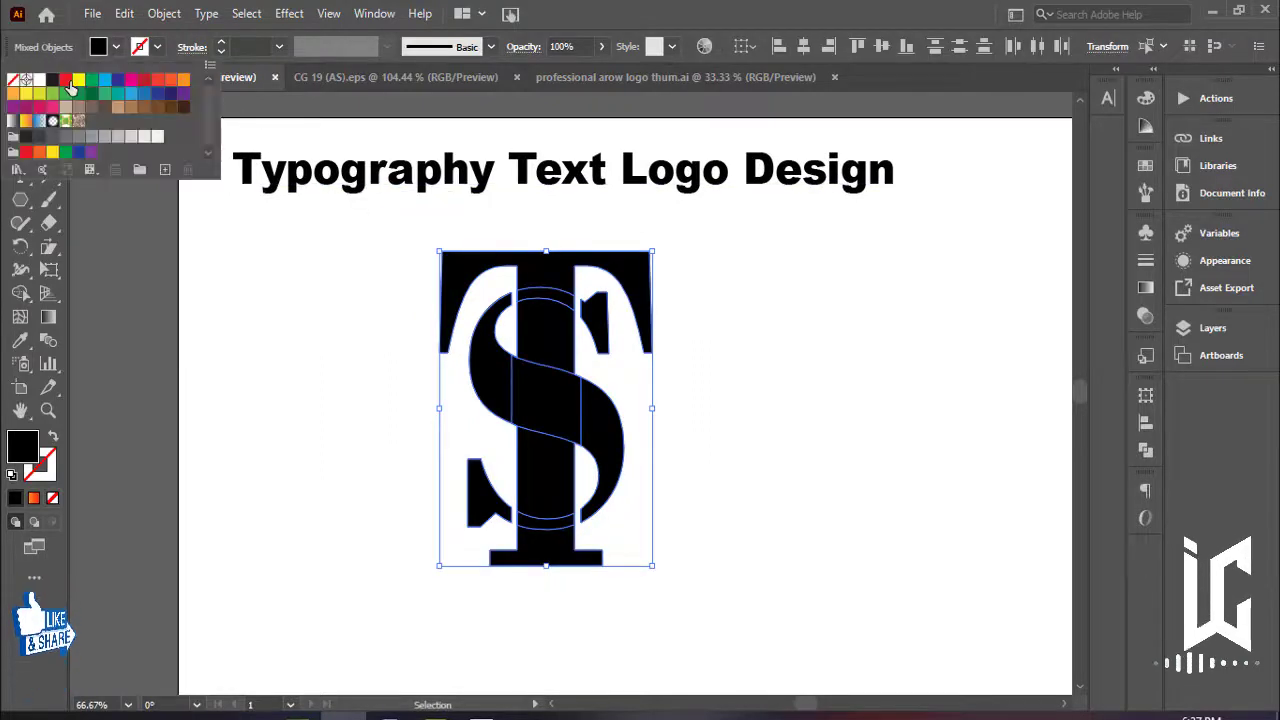
{"action": "left_click", "coordinate": [72, 88]}
Step: Place a copy of the red monogram to its right and fill the copy black
{"action": "left_click", "coordinate": [183, 277]}
{"action": "left_click", "coordinate": [330, 340]}
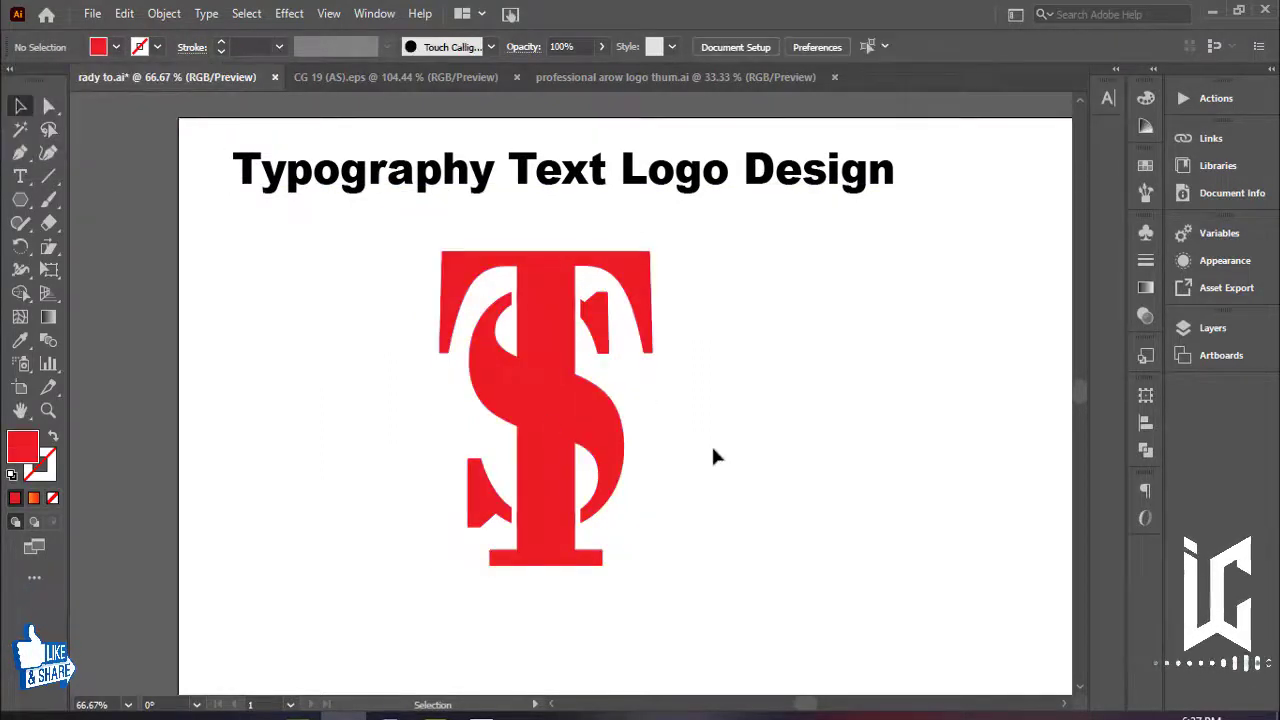
{"action": "left_click_drag", "start_coordinate": [584, 428], "coordinate": [855, 430]}
{"action": "left_click", "coordinate": [116, 47]}
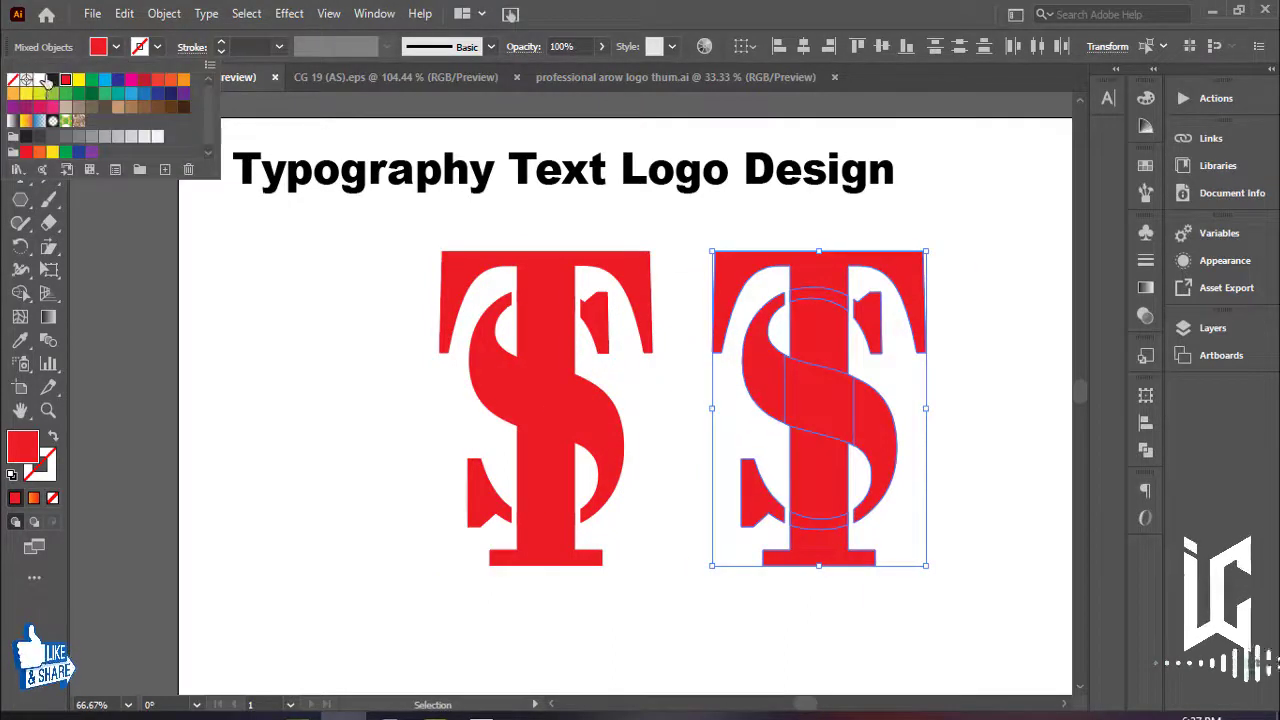
{"action": "left_click", "coordinate": [58, 88]}
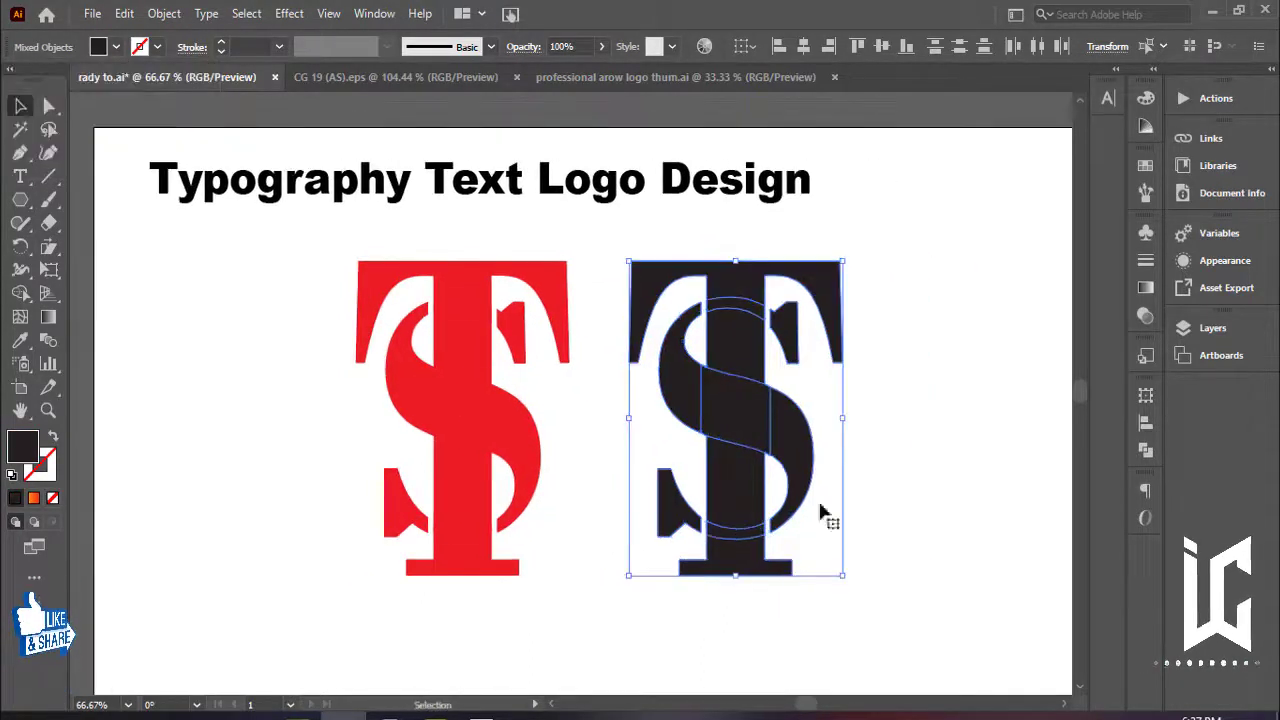
{"action": "left_click", "coordinate": [917, 569]}
{"action": "mouse_move", "coordinate": [917, 569]}
{"action": "left_mouse_down"}
{"action": "mouse_move", "coordinate": [927, 540]}
{"action": "mouse_move", "coordinate": [930, 551]}
{"action": "left_mouse_up"}
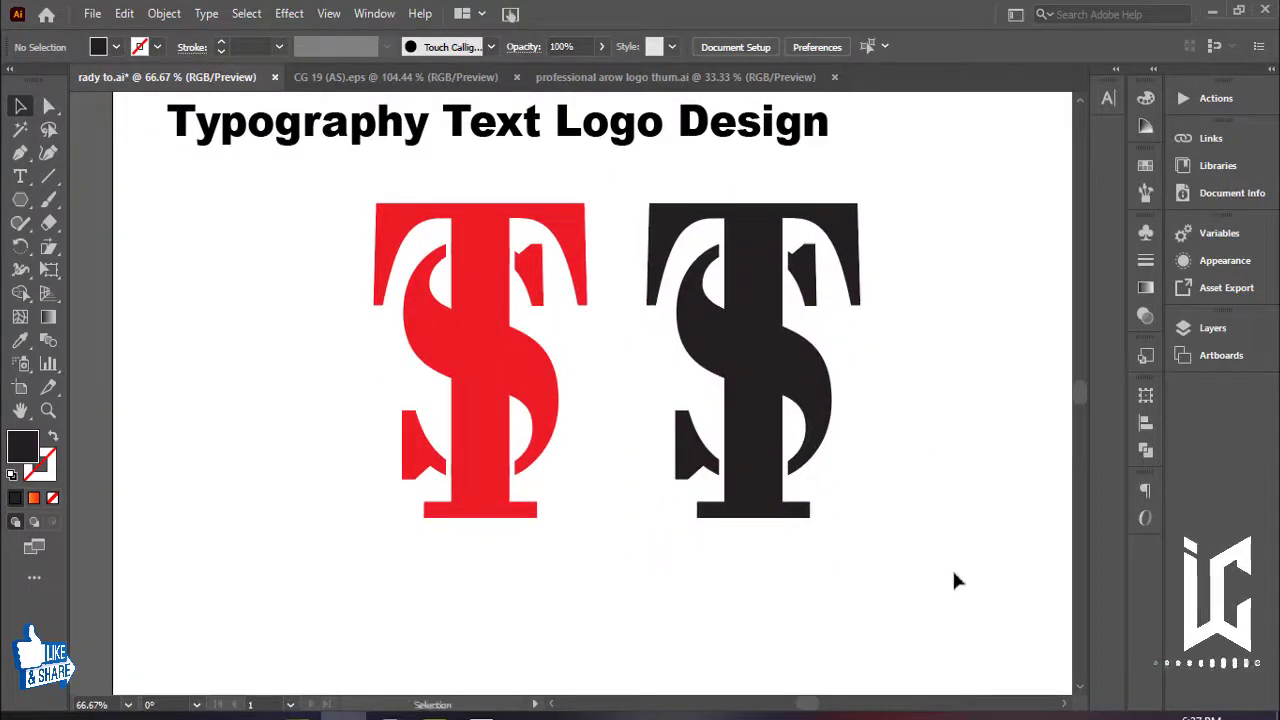